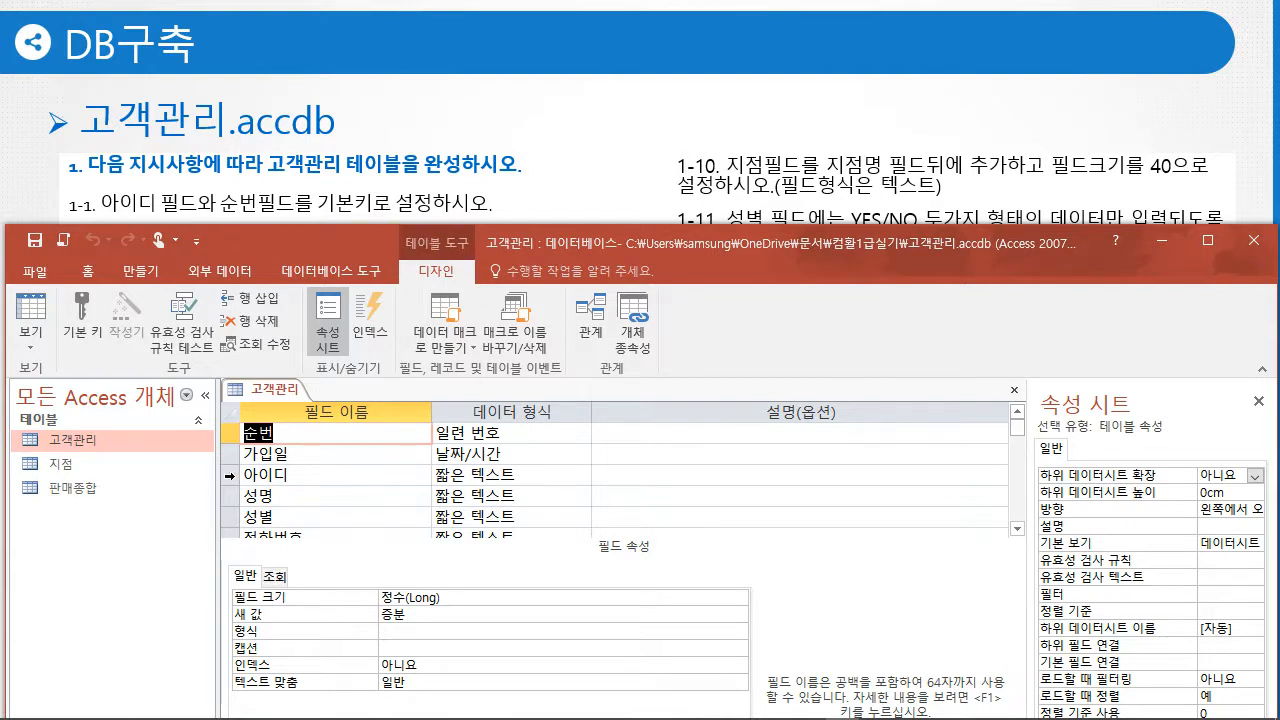
- Set the 순번 and 아이디 fields together as the primary key of the 고객관리 table
{"action": "left_click", "coordinate": [226, 477]}
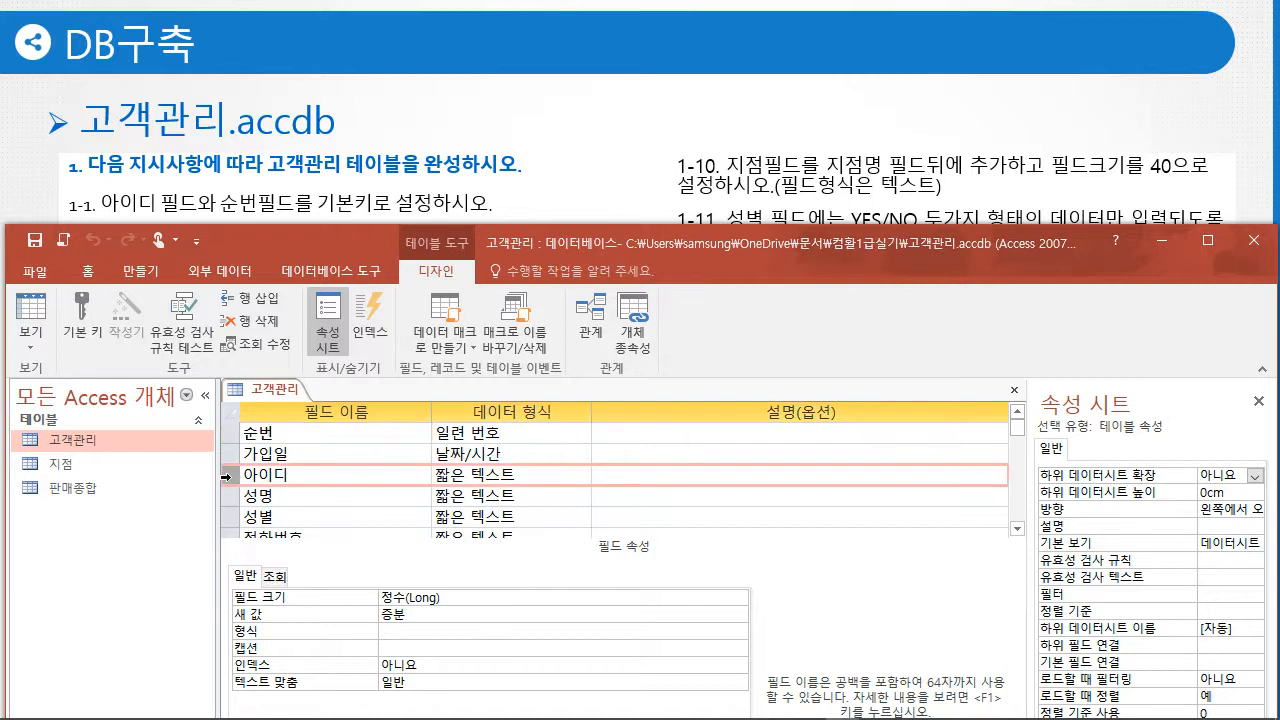
{"action": "left_click", "coordinate": [227, 433], "text": "ctrl"}
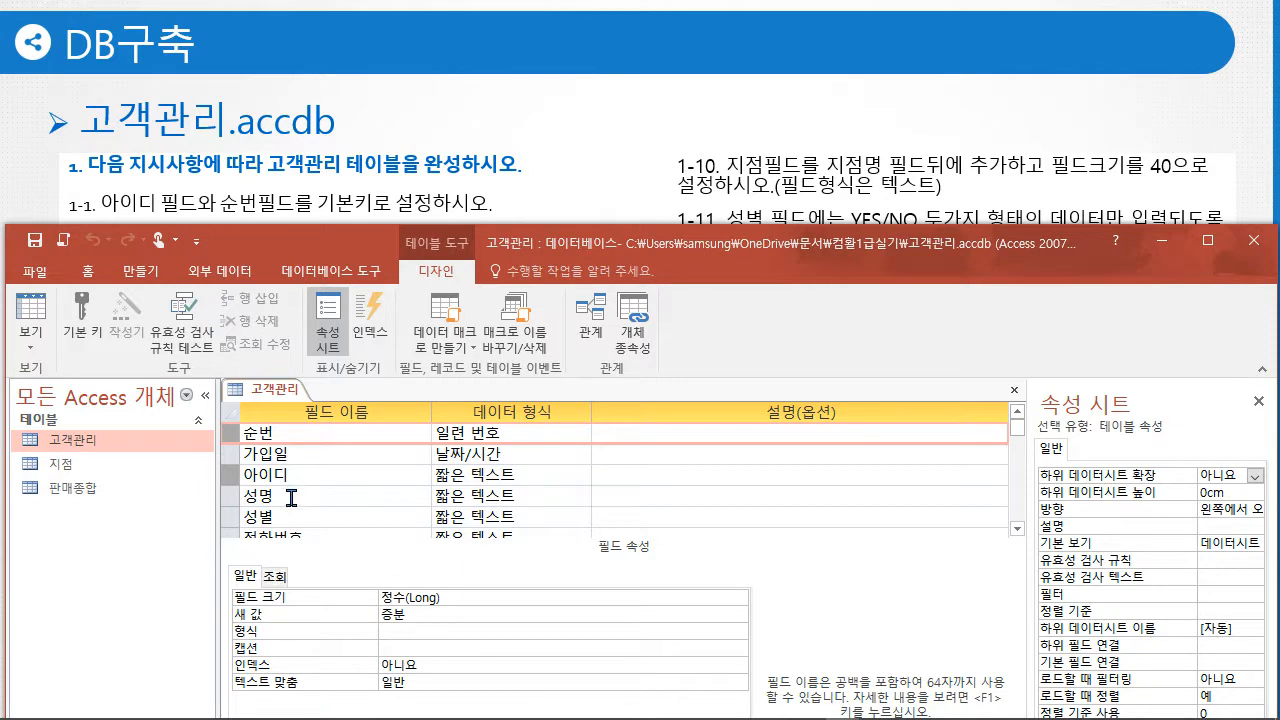
{"action": "left_click", "coordinate": [83, 322]}
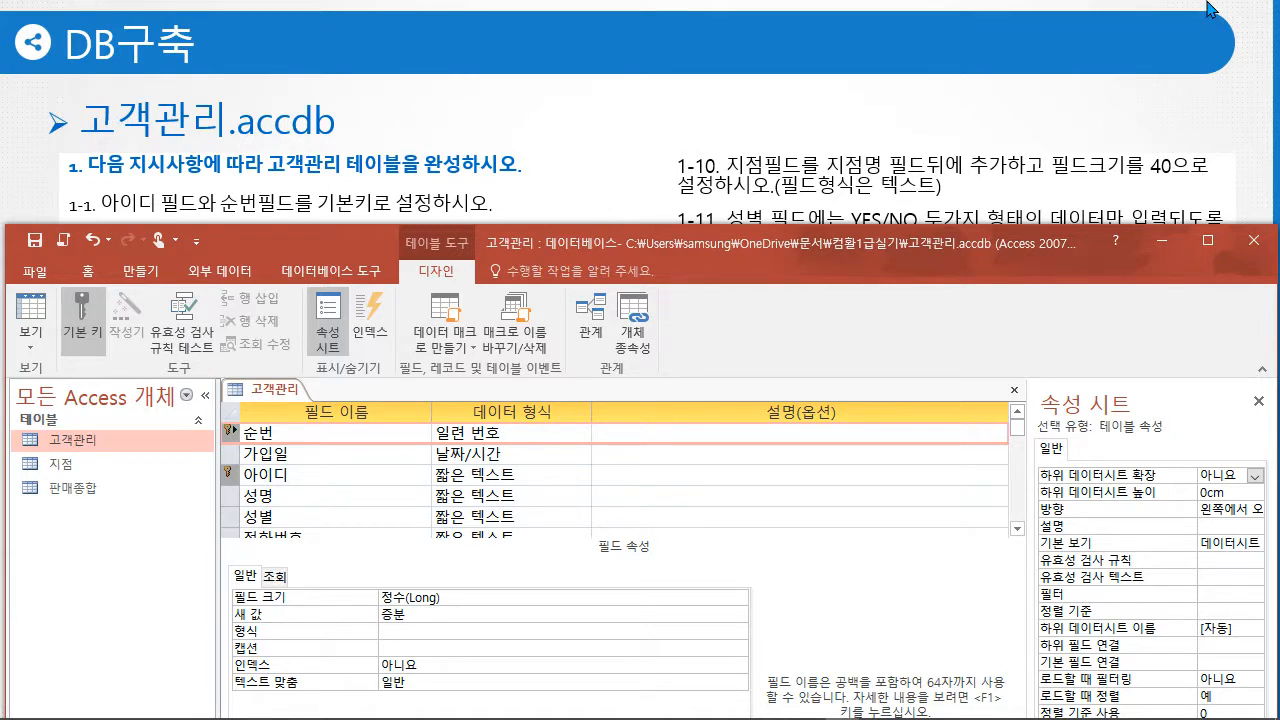
- Set the 가입일 field's format to mm월 dd일
{"action": "left_click_drag", "start_coordinate": [353, 244], "coordinate": [1279, 457]}
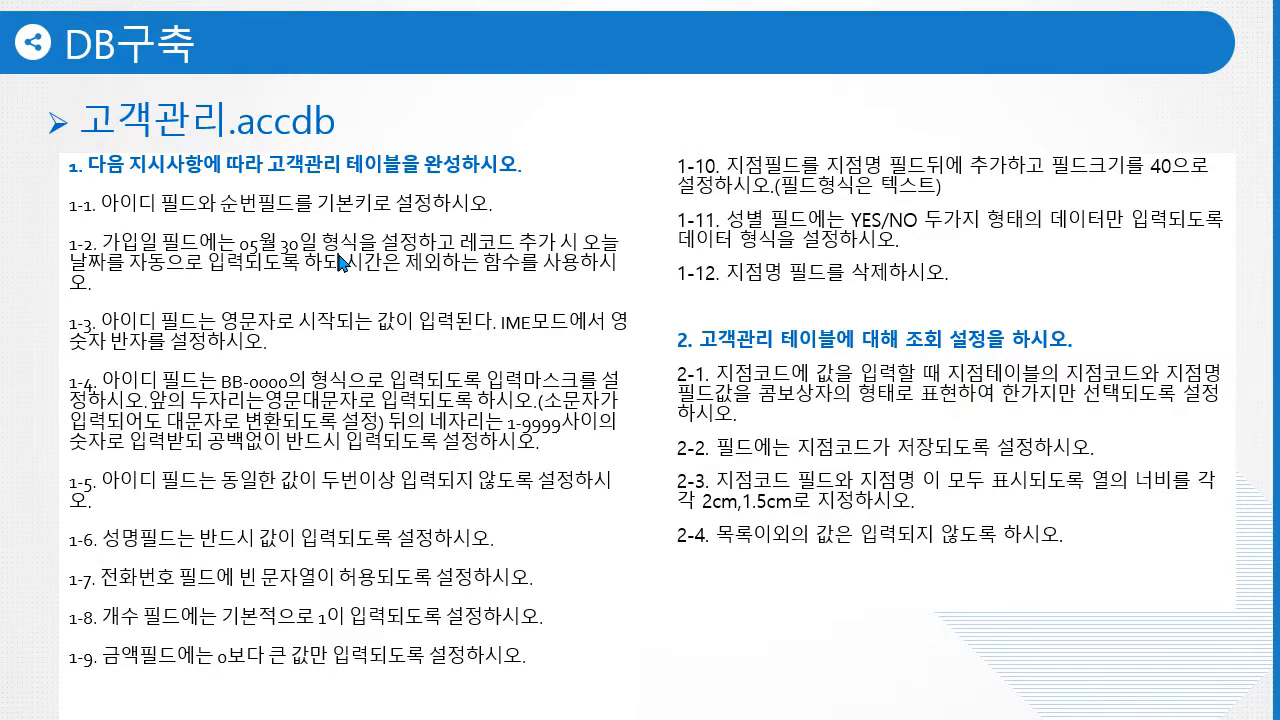
{"action": "key", "text": "alt+Tab"}
{"action": "left_click_drag", "start_coordinate": [1078, 414], "coordinate": [362, 77]}
{"action": "double_click", "coordinate": [362, 77]}
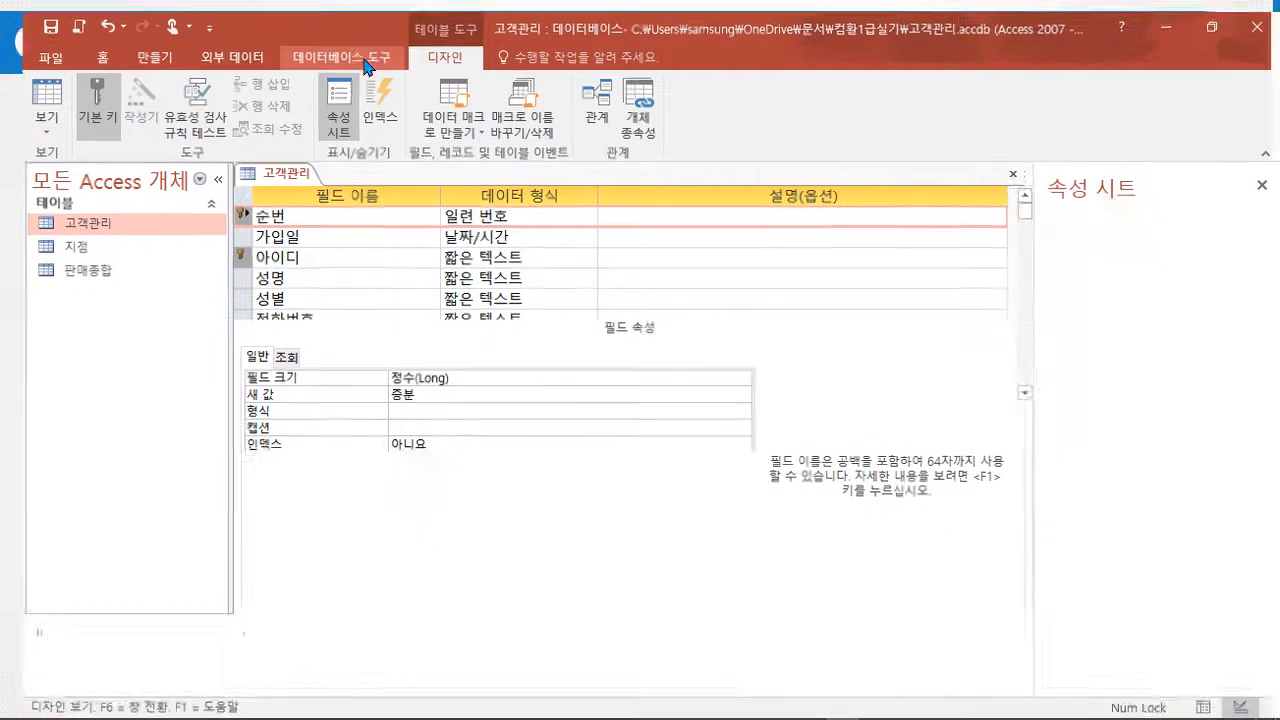
{"action": "left_click", "coordinate": [348, 241]}
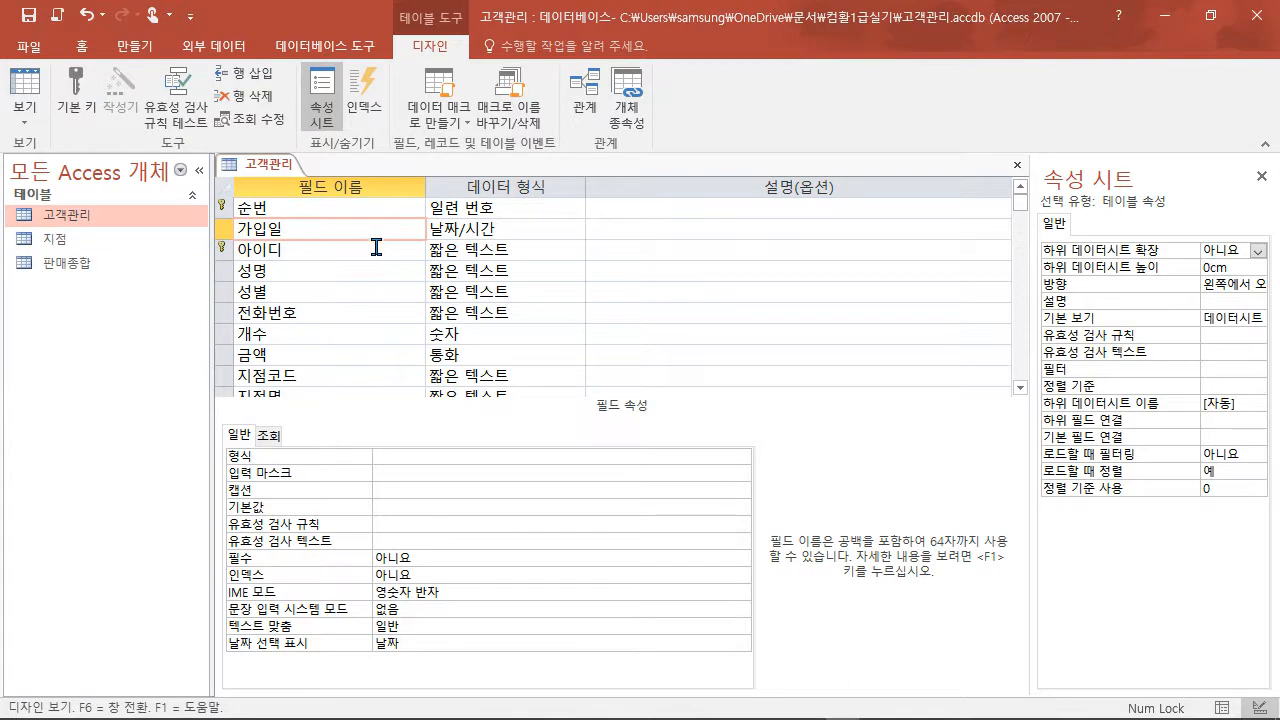
{"action": "left_click", "coordinate": [522, 229]}
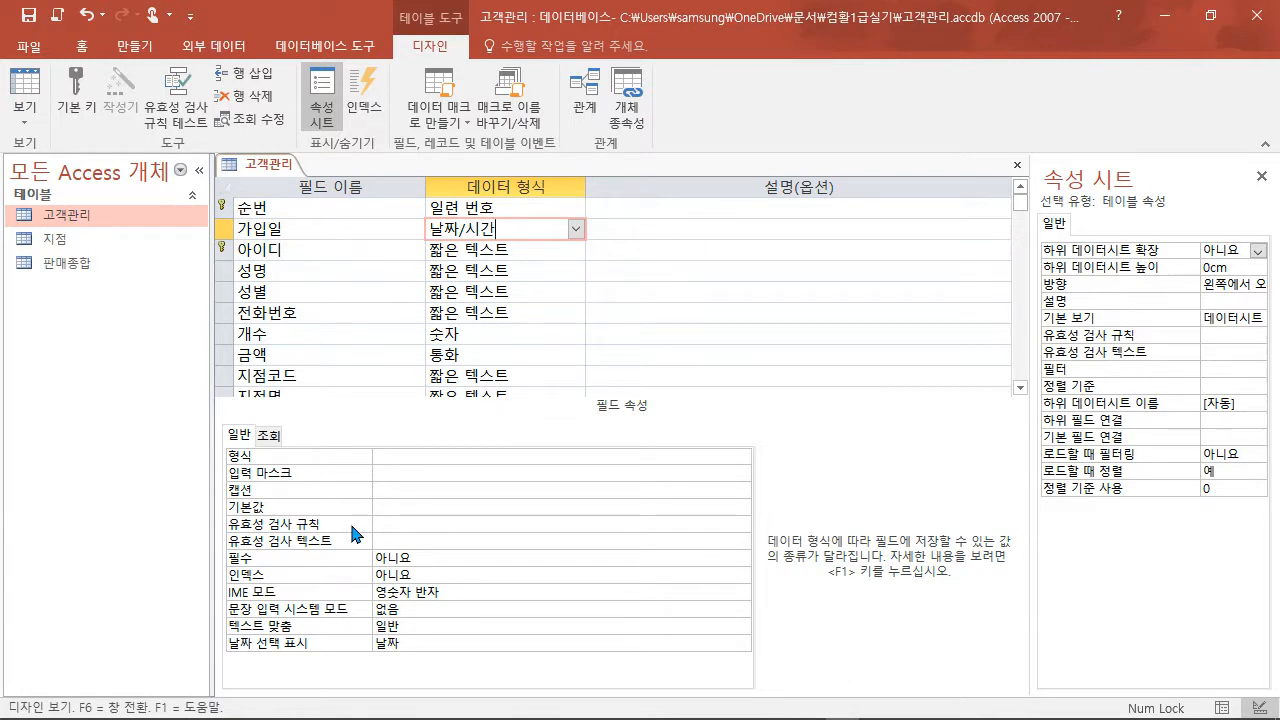
{"action": "left_click", "coordinate": [455, 456]}
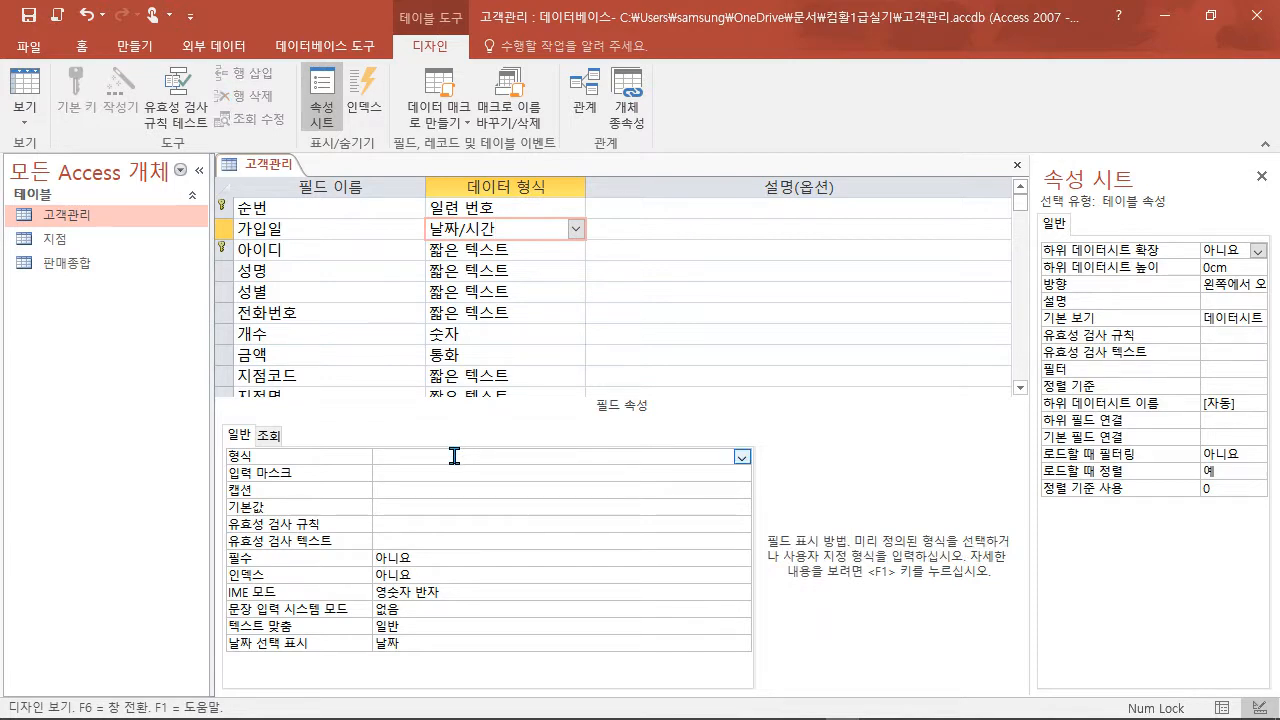
{"action": "type", "text": "mmd"}
{"action": "key", "text": "BackSpace"}
{"action": "type", "text": "월 dd일"}
{"action": "key", "text": "Return"}
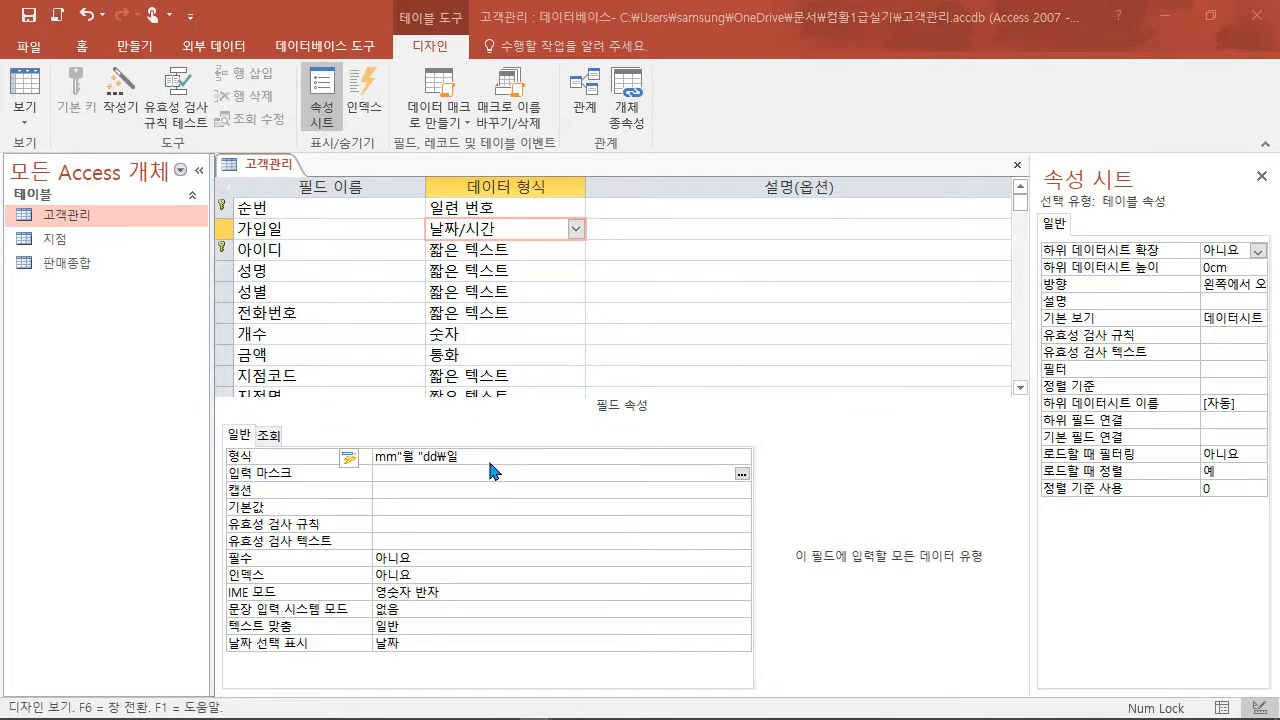
- Set the 가입일 field's default value to date() so new records receive today's date without the time
{"action": "left_click", "coordinate": [396, 508]}
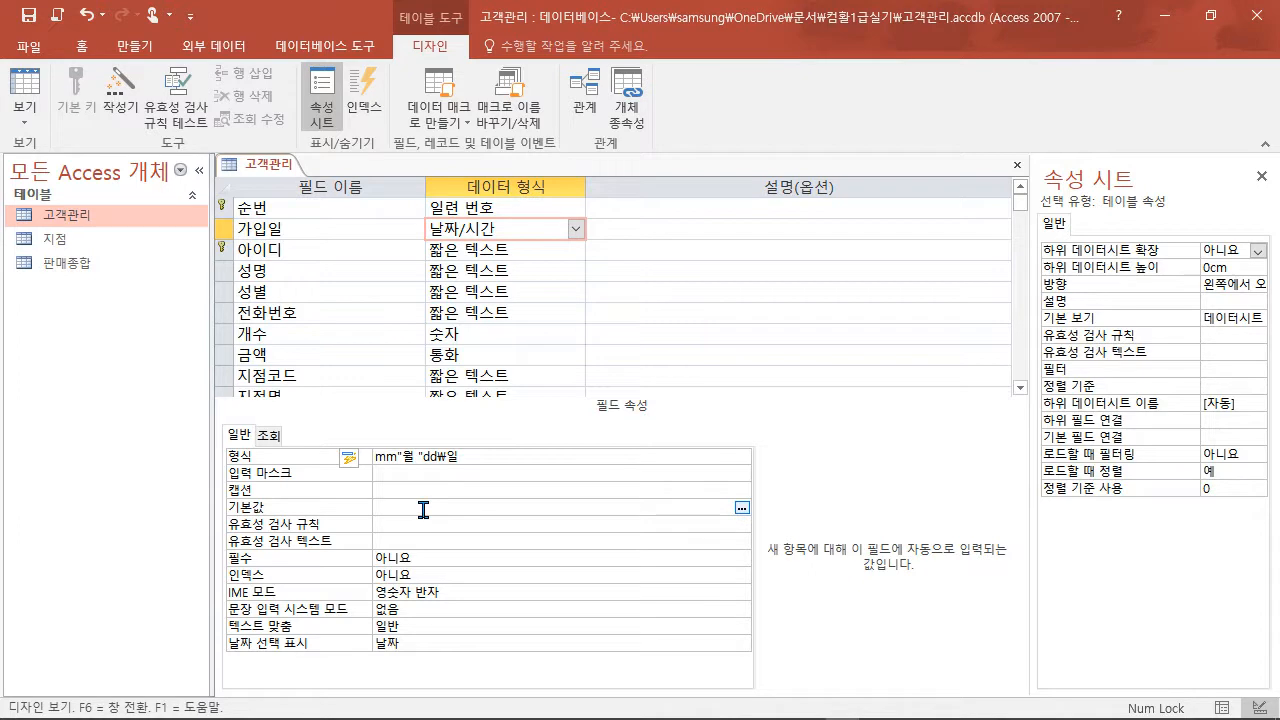
{"action": "type", "text": "ㅇㅁ"}
{"action": "key", "text": "BackSpace"}
{"action": "key", "text": "BackSpace"}
{"action": "type", "text": "date()"}
{"action": "key", "text": "Return"}
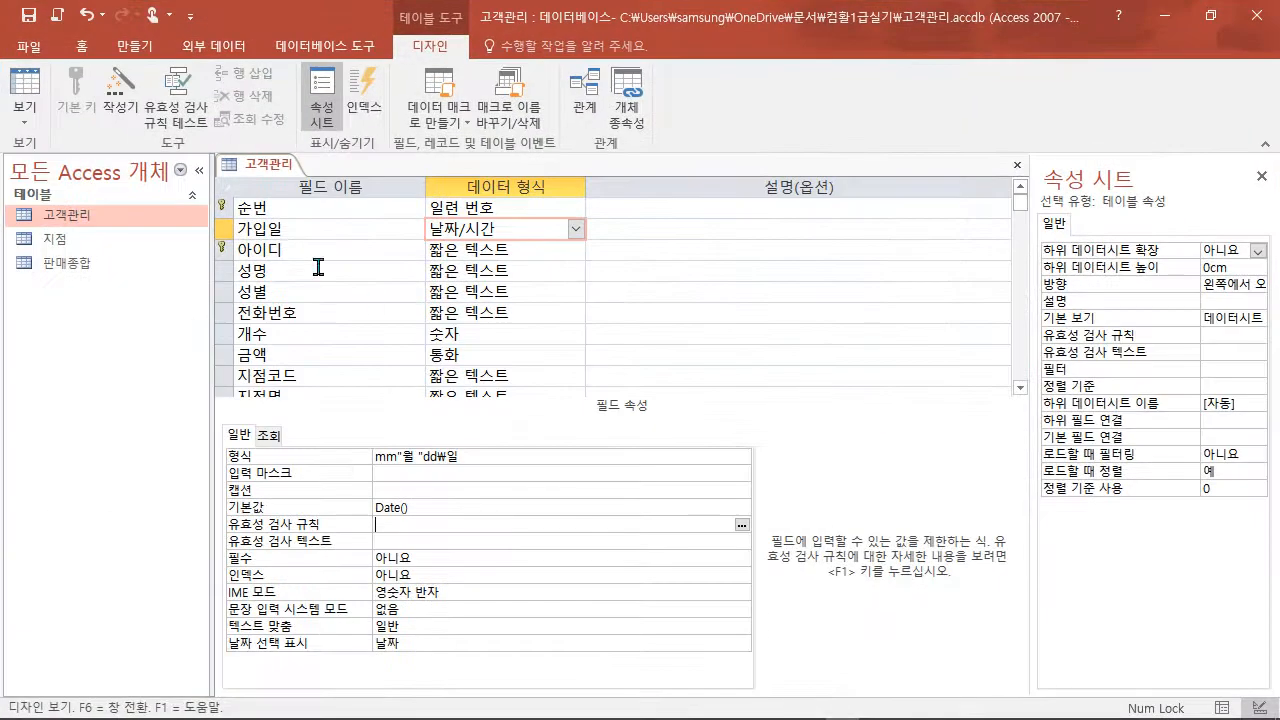
- Set the 아이디 field's IME mode to 영숫자 반자
{"action": "left_click", "coordinate": [323, 252]}
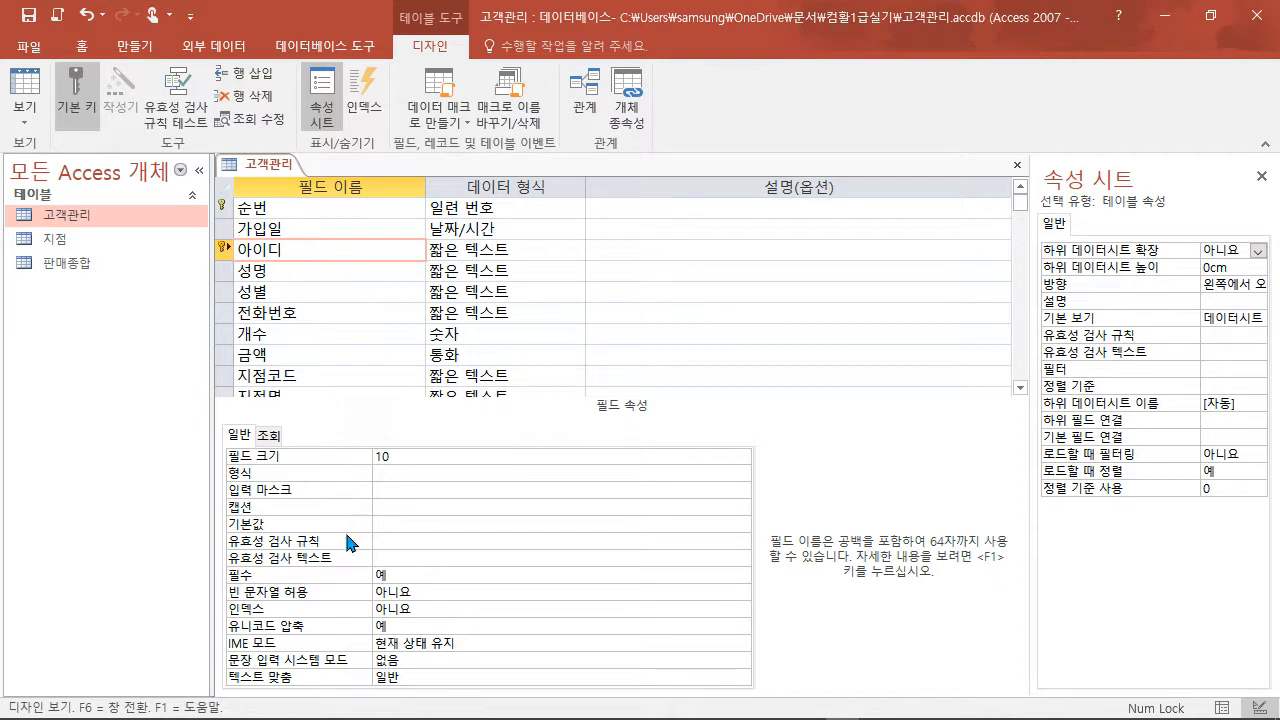
{"action": "left_click", "coordinate": [427, 643]}
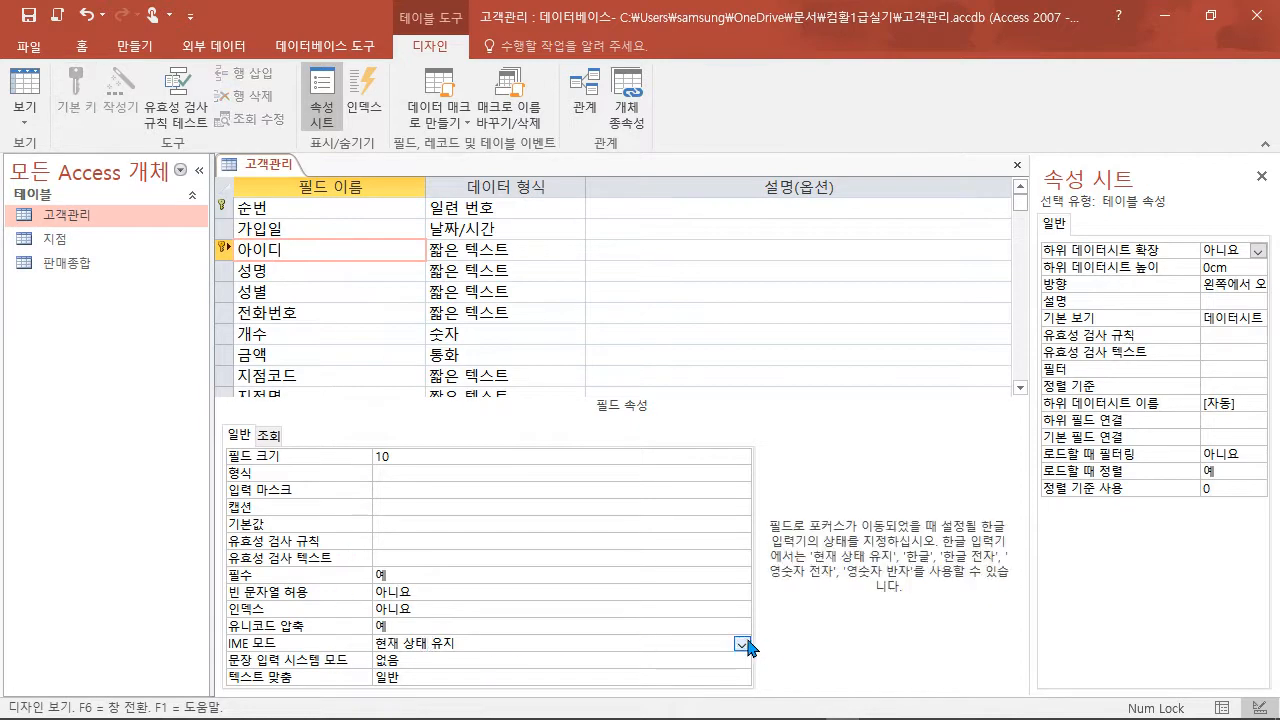
{"action": "left_click", "coordinate": [741, 645]}
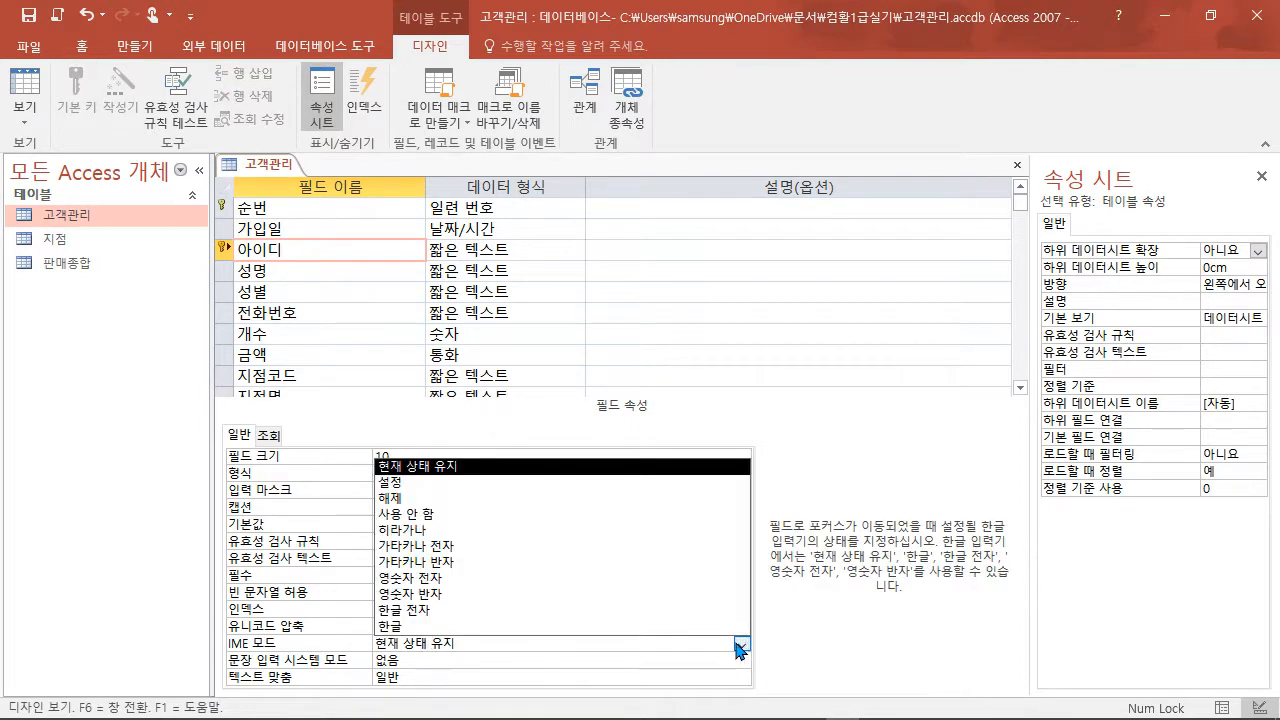
{"action": "left_click", "coordinate": [440, 594]}
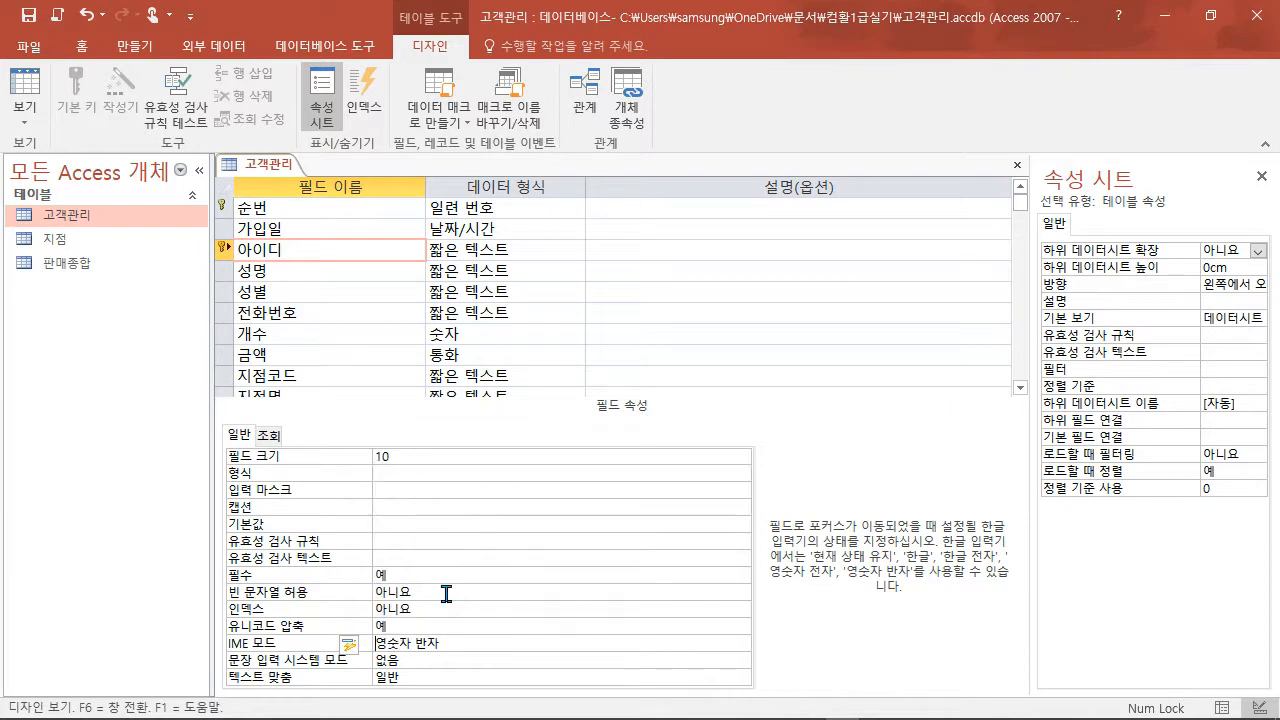
{"action": "left_click", "coordinate": [528, 645]}
- Switch to the task slide, write >LL above item 1-4, and underline its wording on the first two and last four characters
{"action": "key", "text": "alt+Tab"}
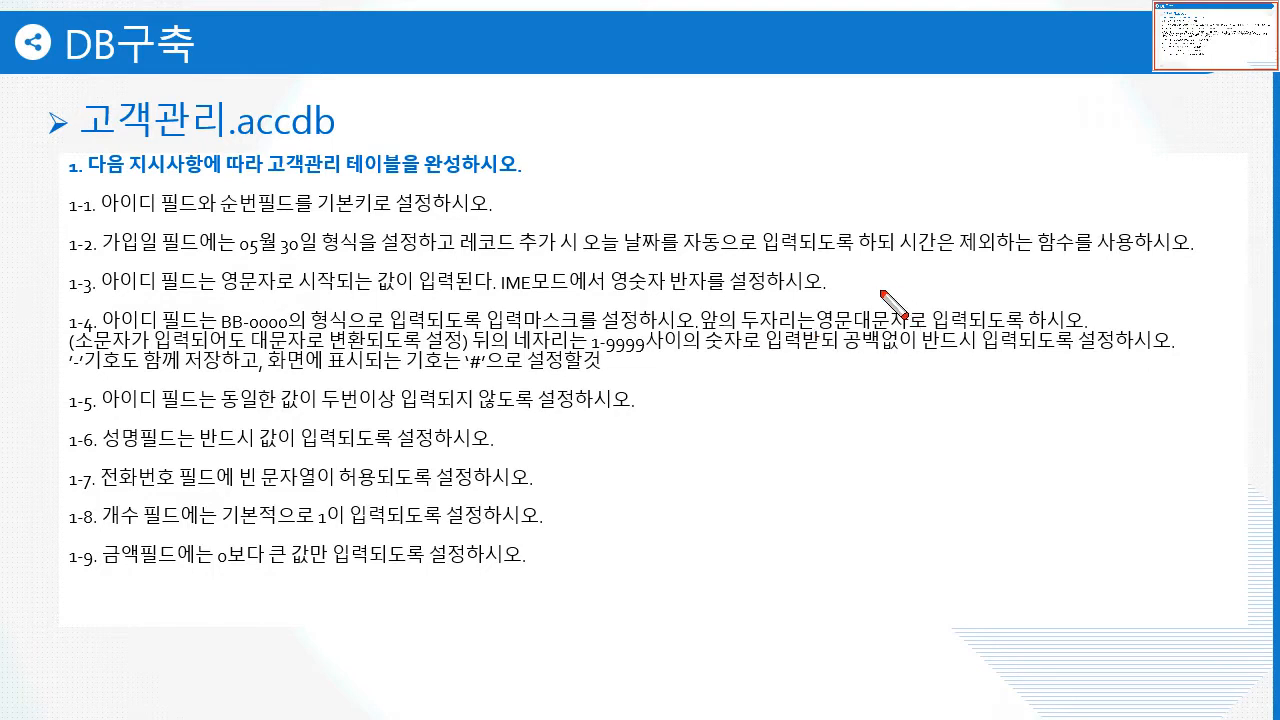
{"action": "mouse_move", "coordinate": [875, 283]}
{"action": "left_mouse_down"}
{"action": "mouse_move", "coordinate": [887, 297]}
{"action": "mouse_move", "coordinate": [876, 307]}
{"action": "left_mouse_up"}
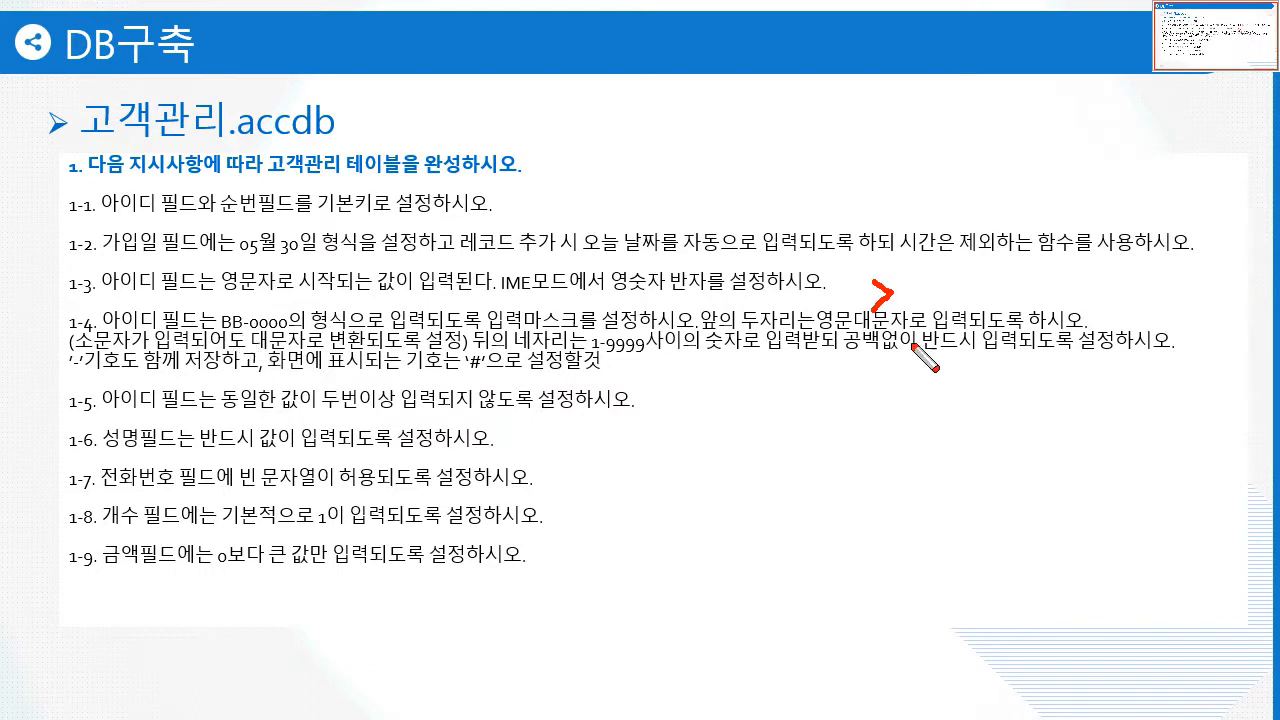
{"action": "left_click_drag", "start_coordinate": [701, 331], "coordinate": [813, 327]}
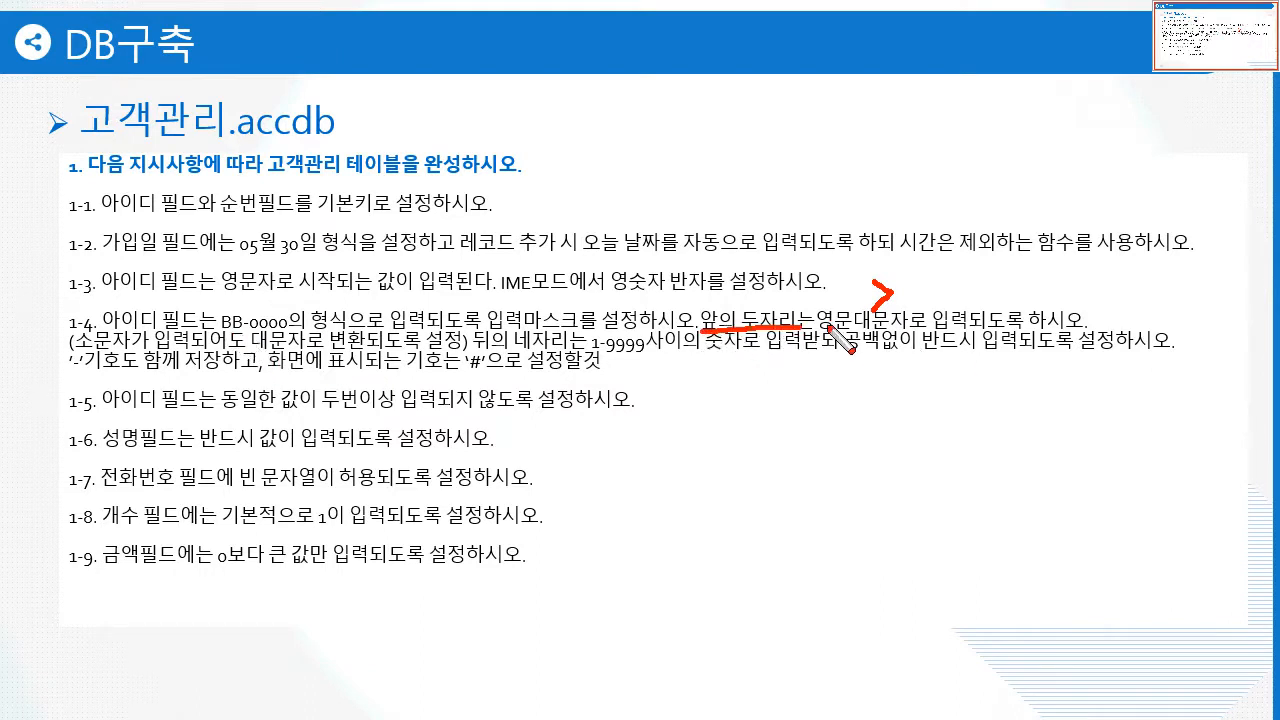
{"action": "left_click_drag", "start_coordinate": [906, 283], "coordinate": [956, 294]}
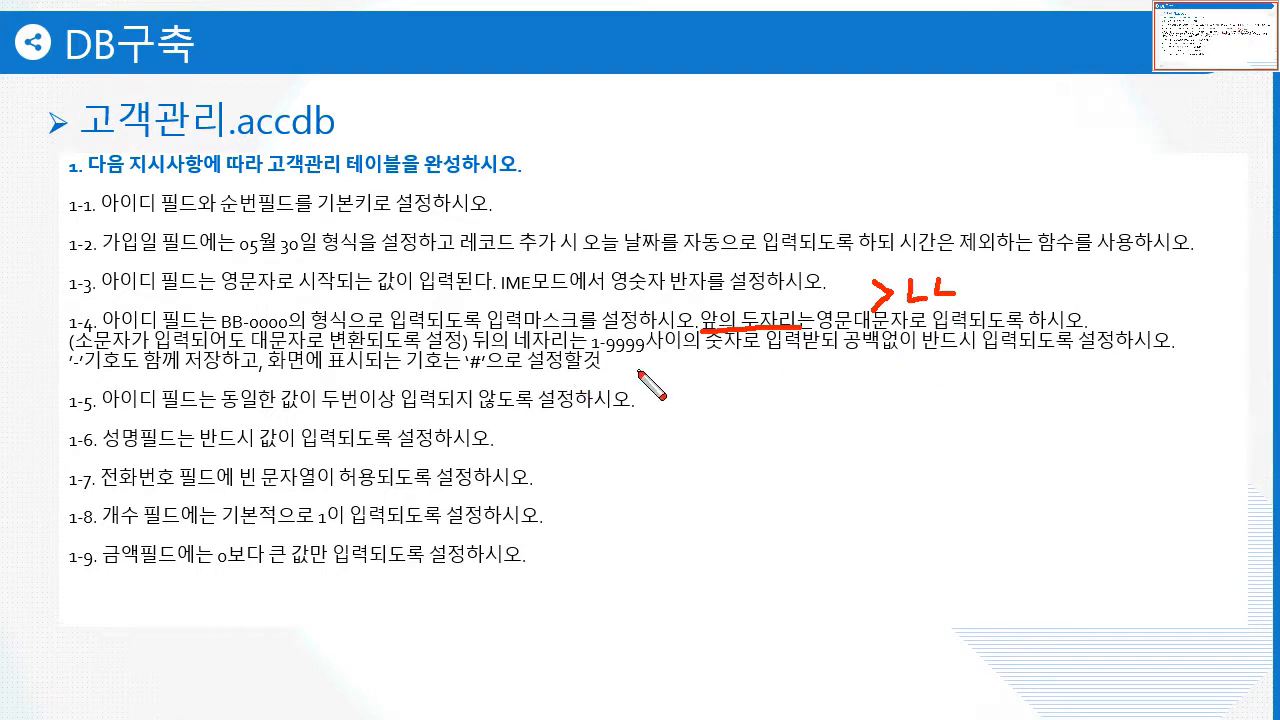
{"action": "left_click_drag", "start_coordinate": [541, 347], "coordinate": [574, 346]}
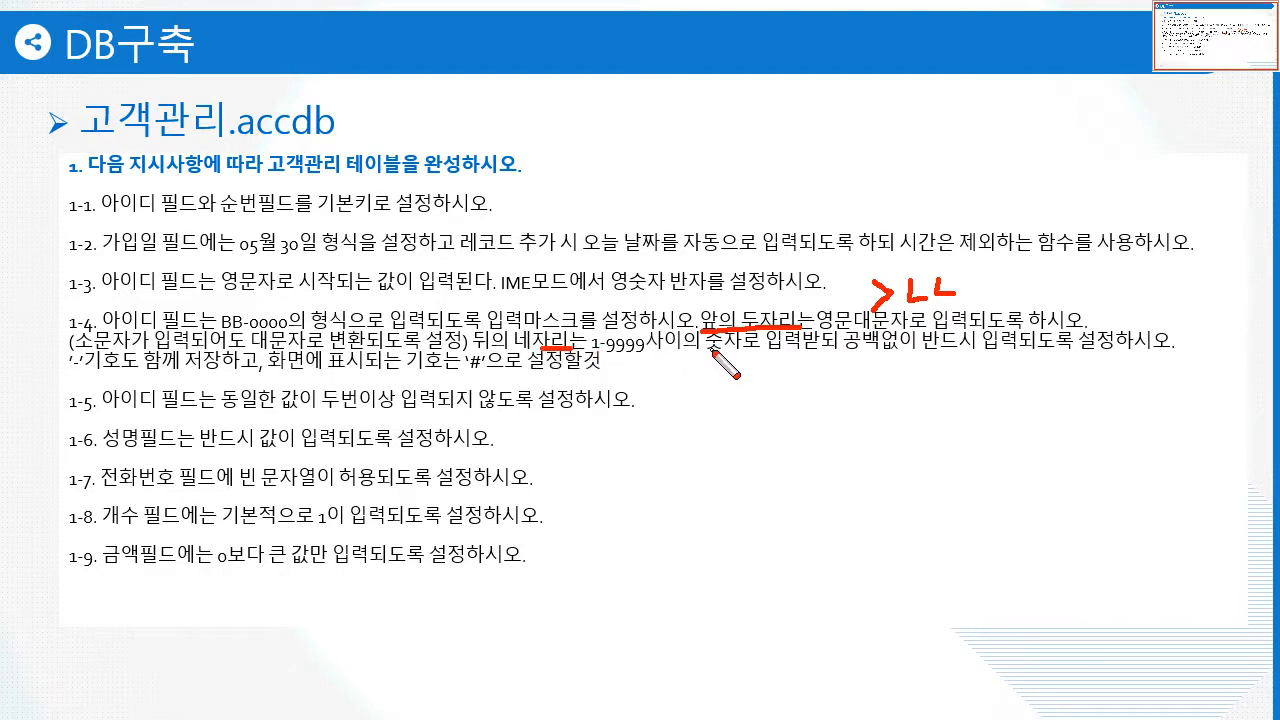
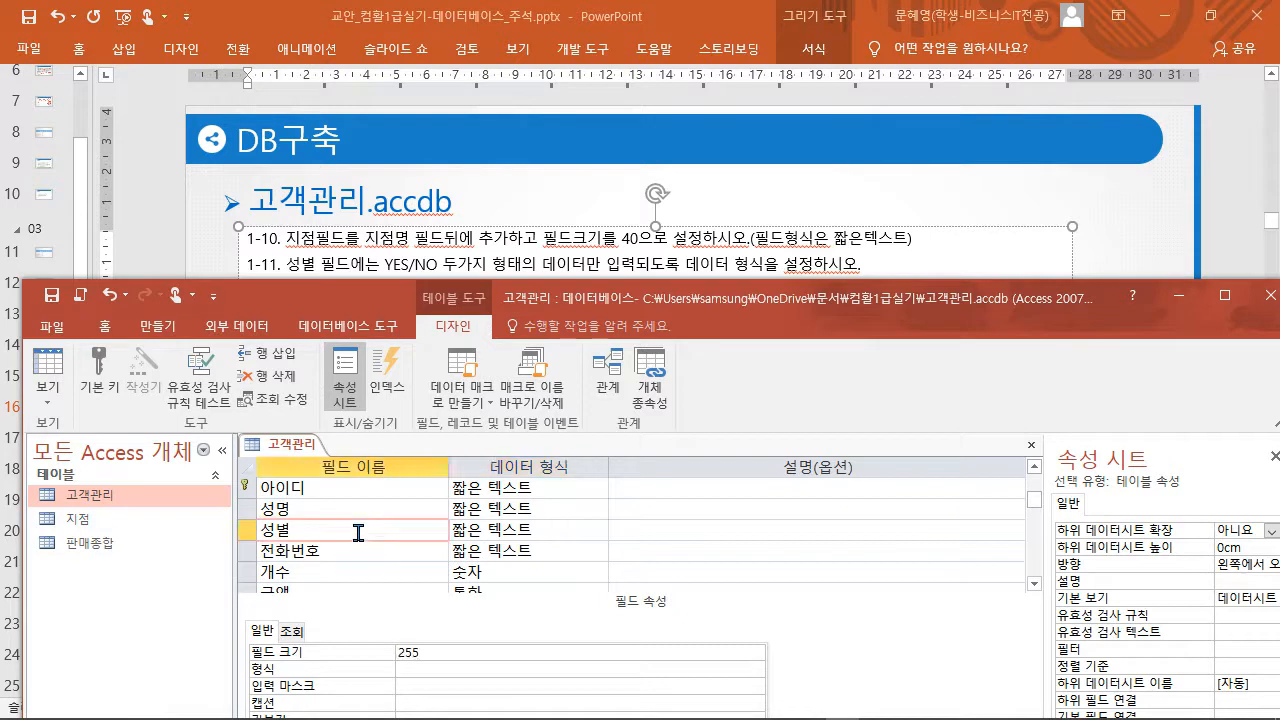
- Change the 성별 field's data type to Yes/No
{"action": "left_click", "coordinate": [568, 527]}
{"action": "left_click", "coordinate": [598, 530]}
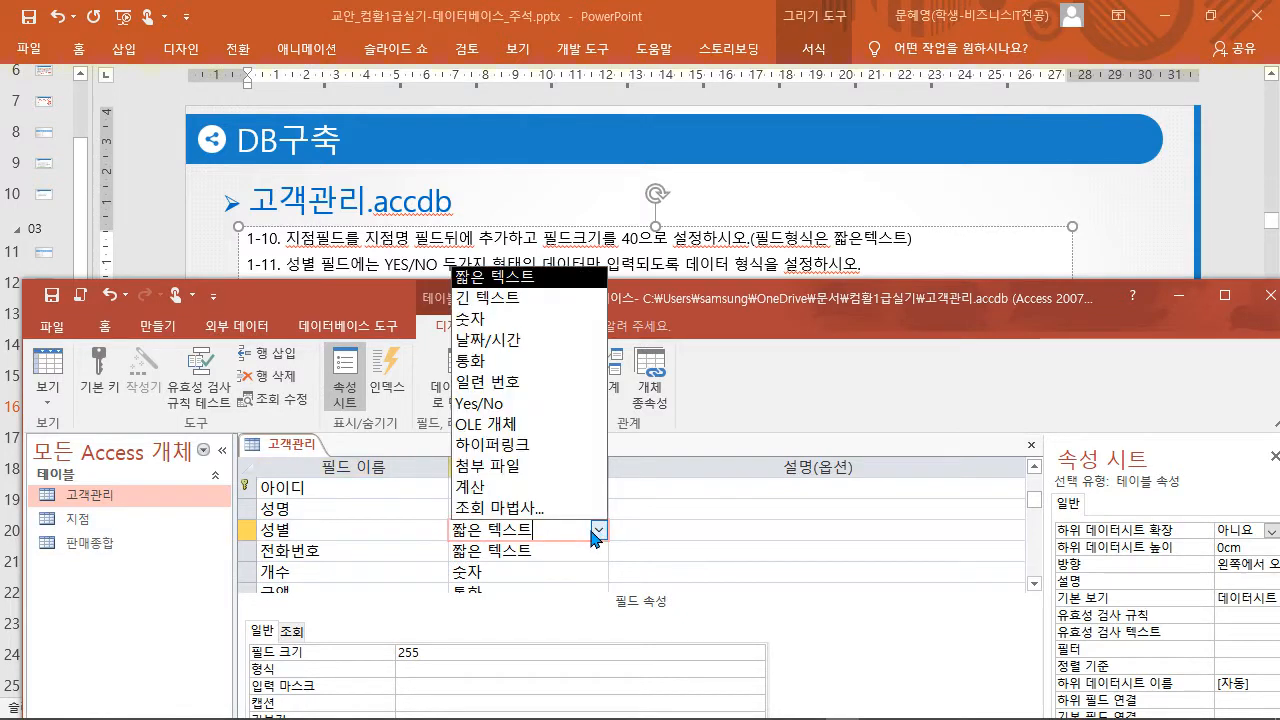
{"action": "left_click", "coordinate": [509, 414]}
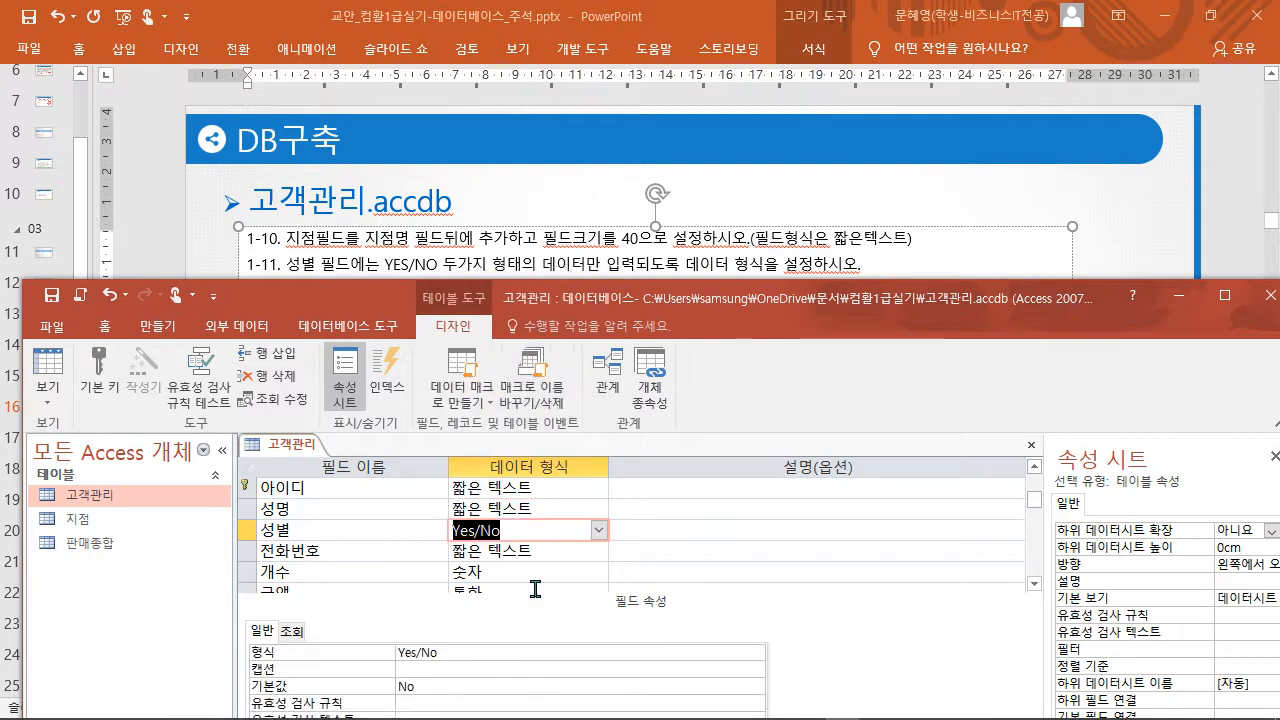
- Delete the 지점명 field from the 고객관리 table and confirm the deletion
{"action": "left_click_drag", "start_coordinate": [329, 290], "coordinate": [316, 344]}
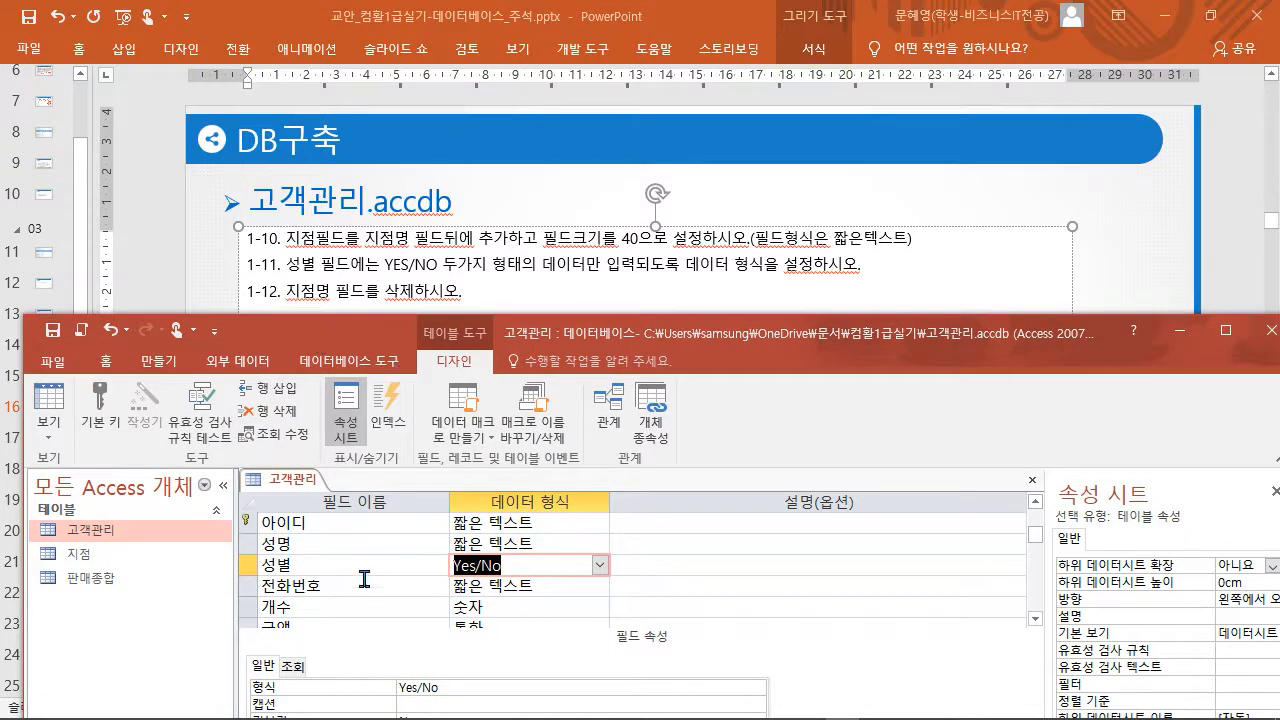
{"action": "double_click", "coordinate": [575, 341]}
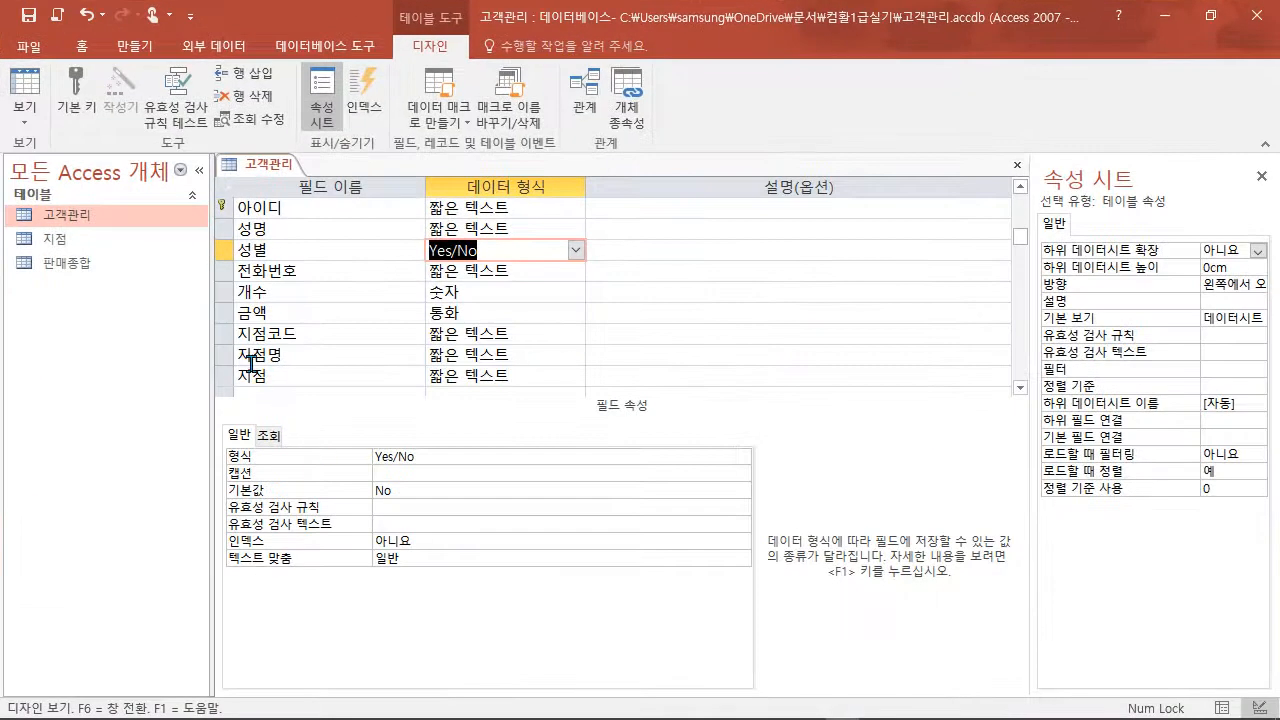
{"action": "left_click", "coordinate": [216, 355]}
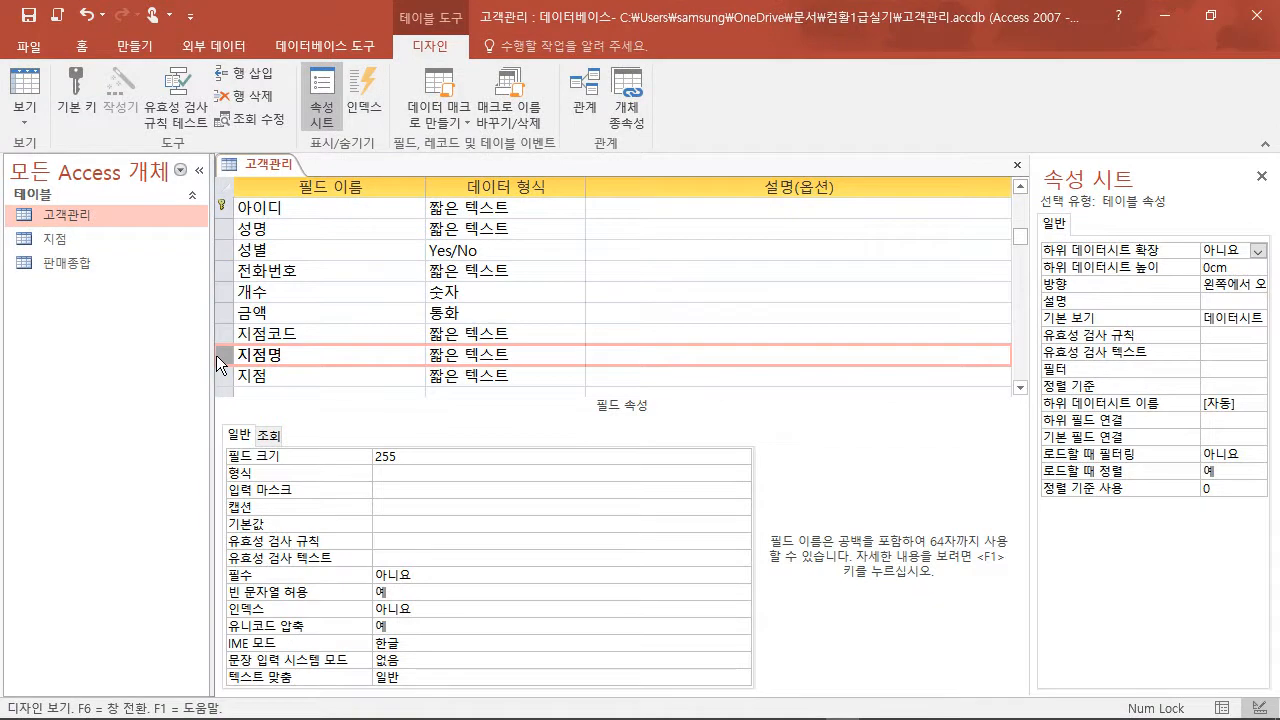
{"action": "right_click", "coordinate": [216, 355]}
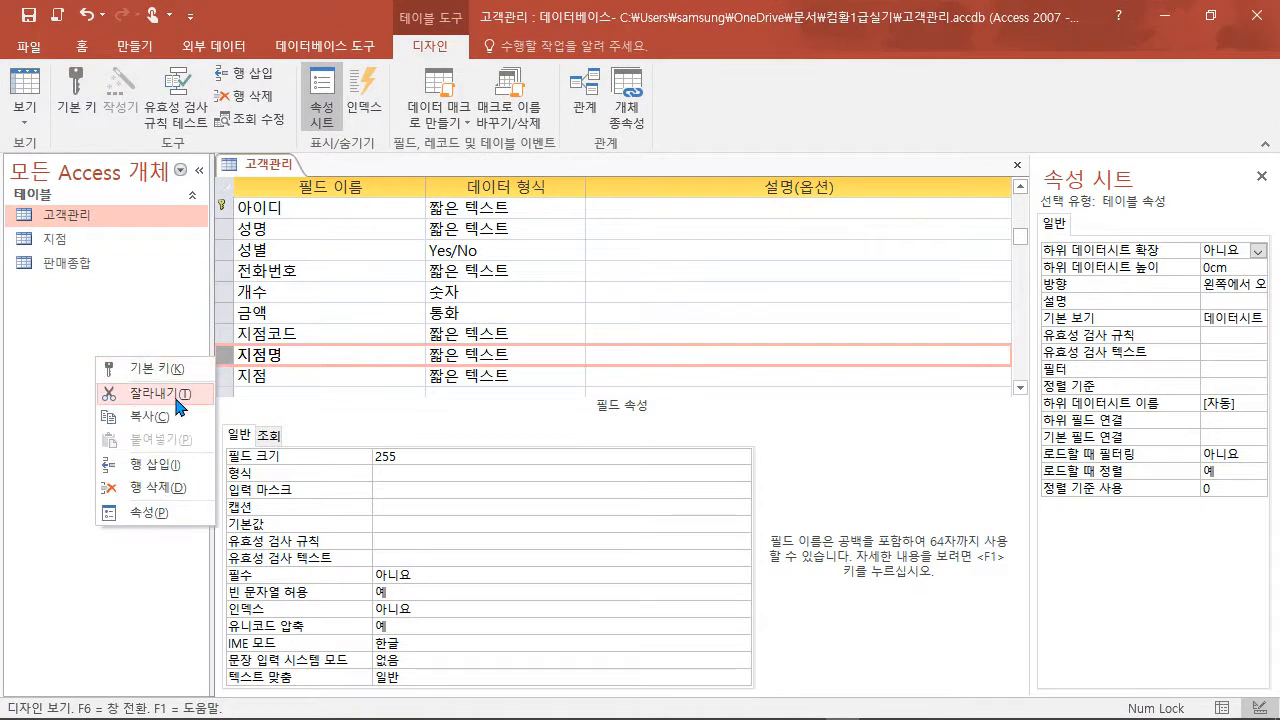
{"action": "left_click", "coordinate": [173, 474]}
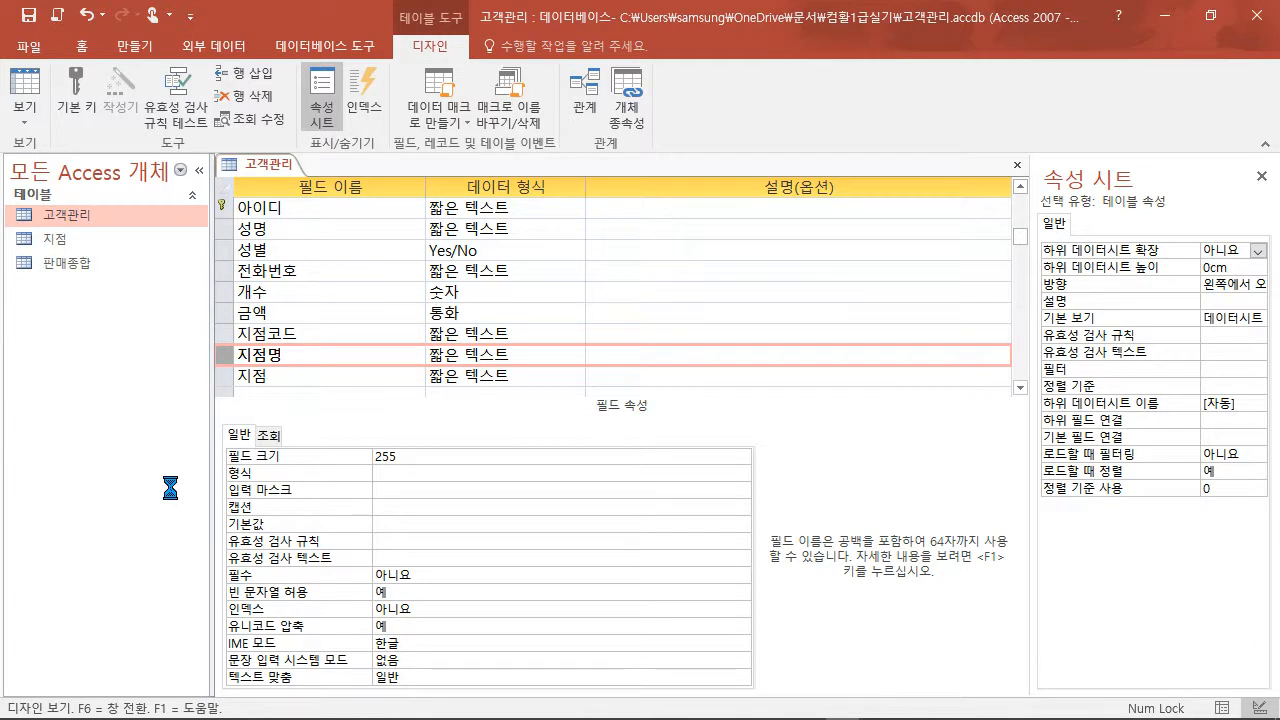
{"action": "left_click", "coordinate": [592, 433]}
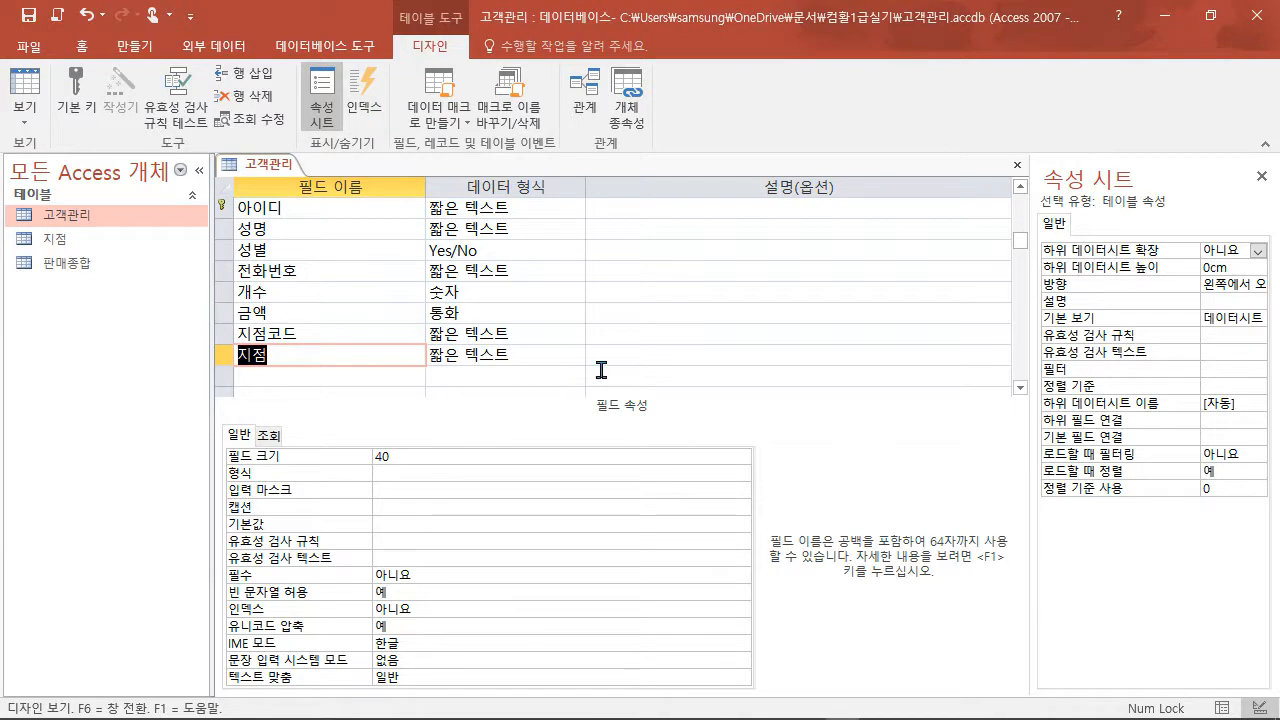
- Set the lookup display control of the 지점코드 field to 콤보 상자
{"action": "double_click", "coordinate": [327, 14]}
{"action": "left_click_drag", "start_coordinate": [1110, 147], "coordinate": [1279, 180]}
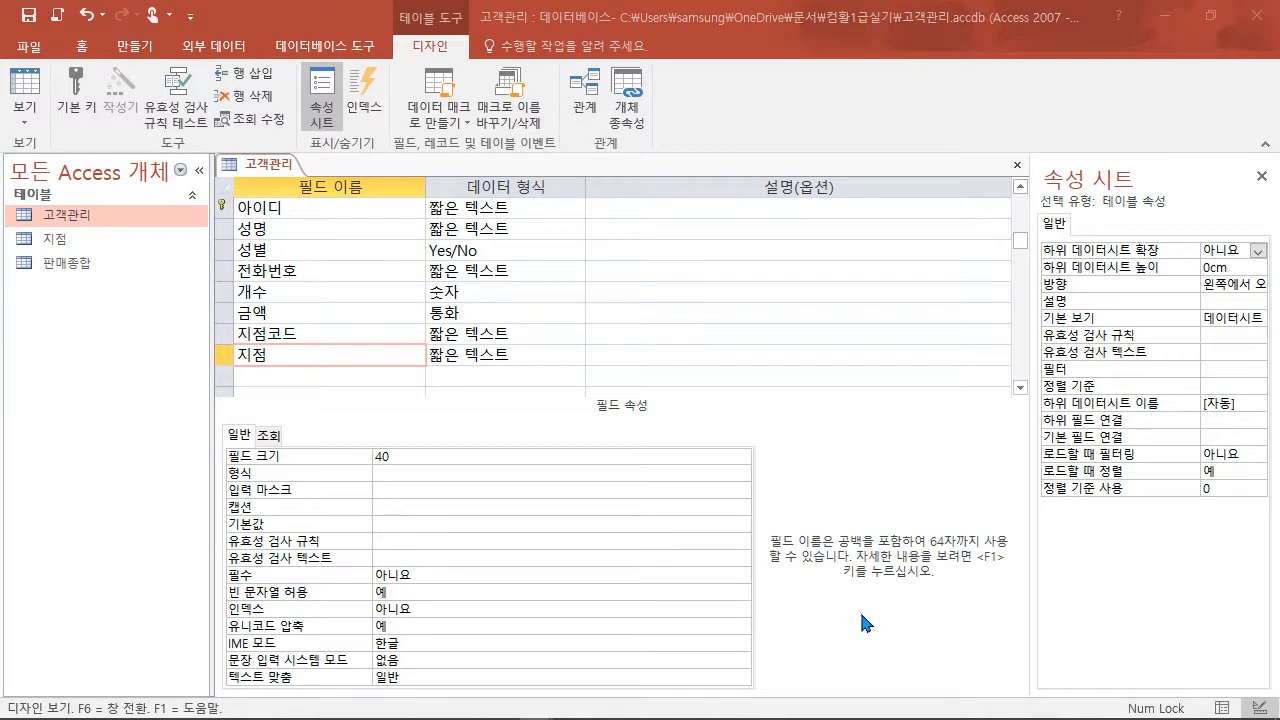
{"action": "left_click", "coordinate": [335, 335]}
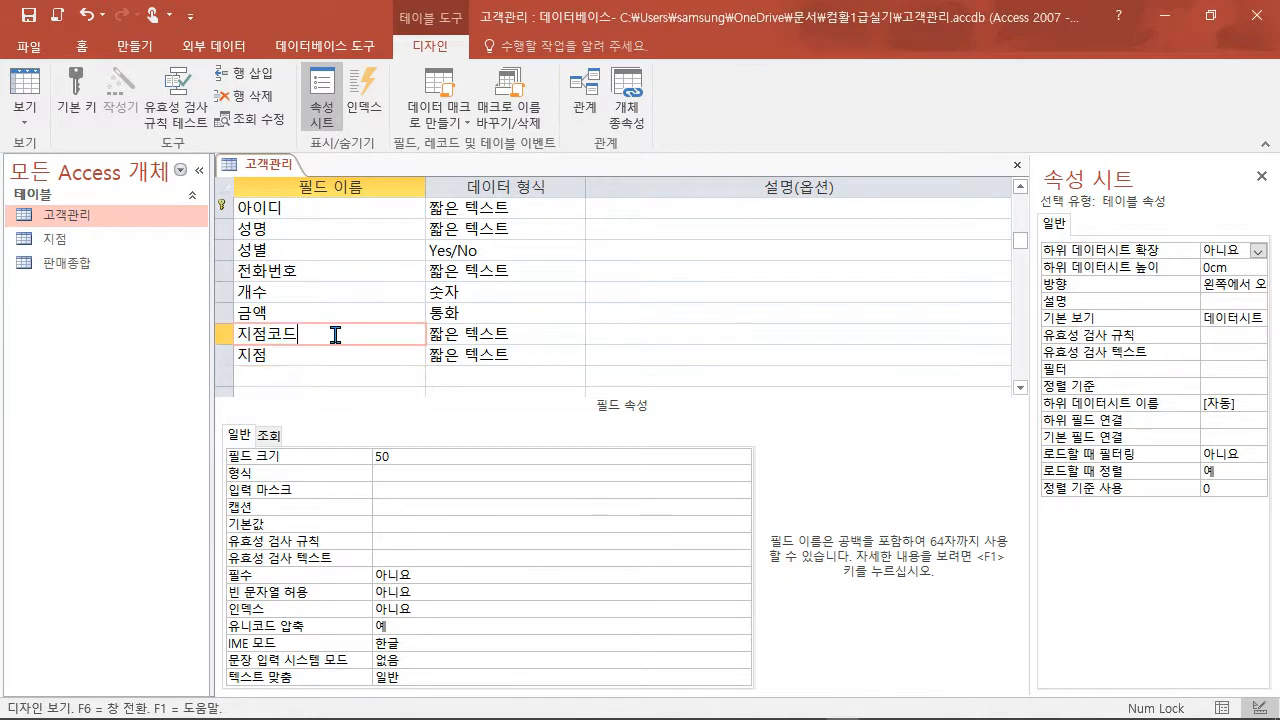
{"action": "left_click", "coordinate": [269, 437]}
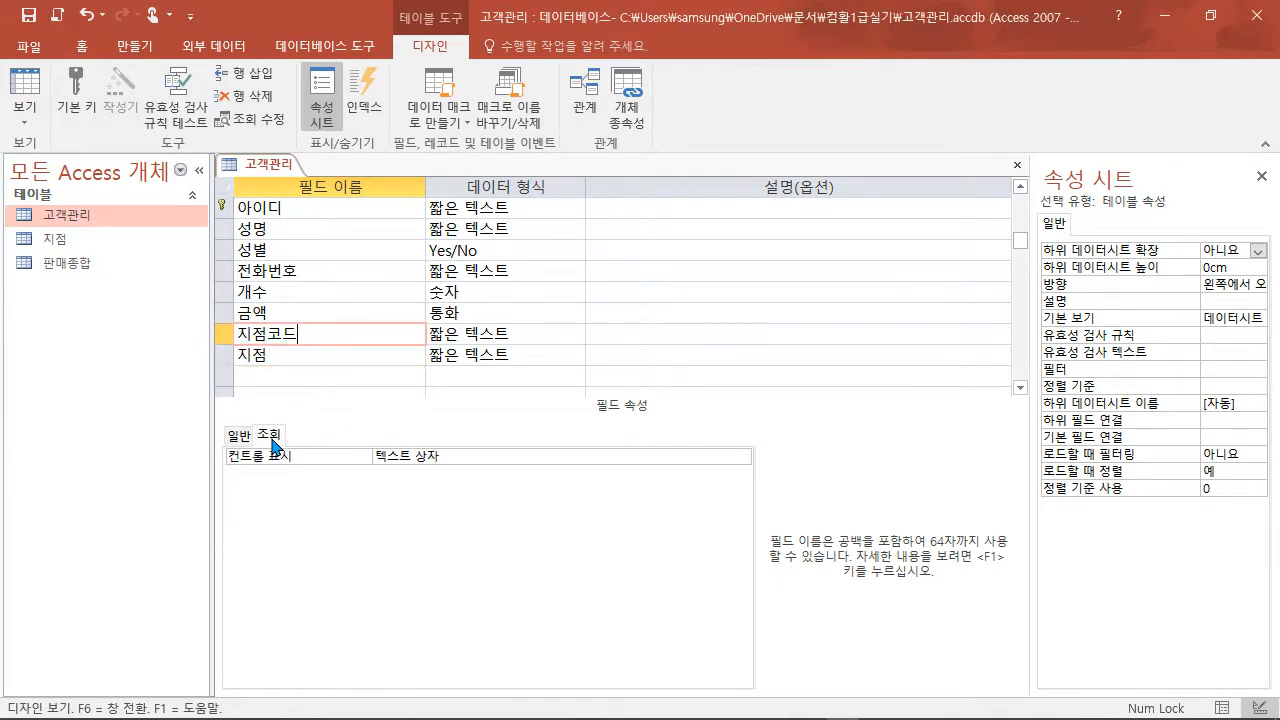
{"action": "left_click", "coordinate": [538, 457]}
{"action": "left_click", "coordinate": [741, 457]}
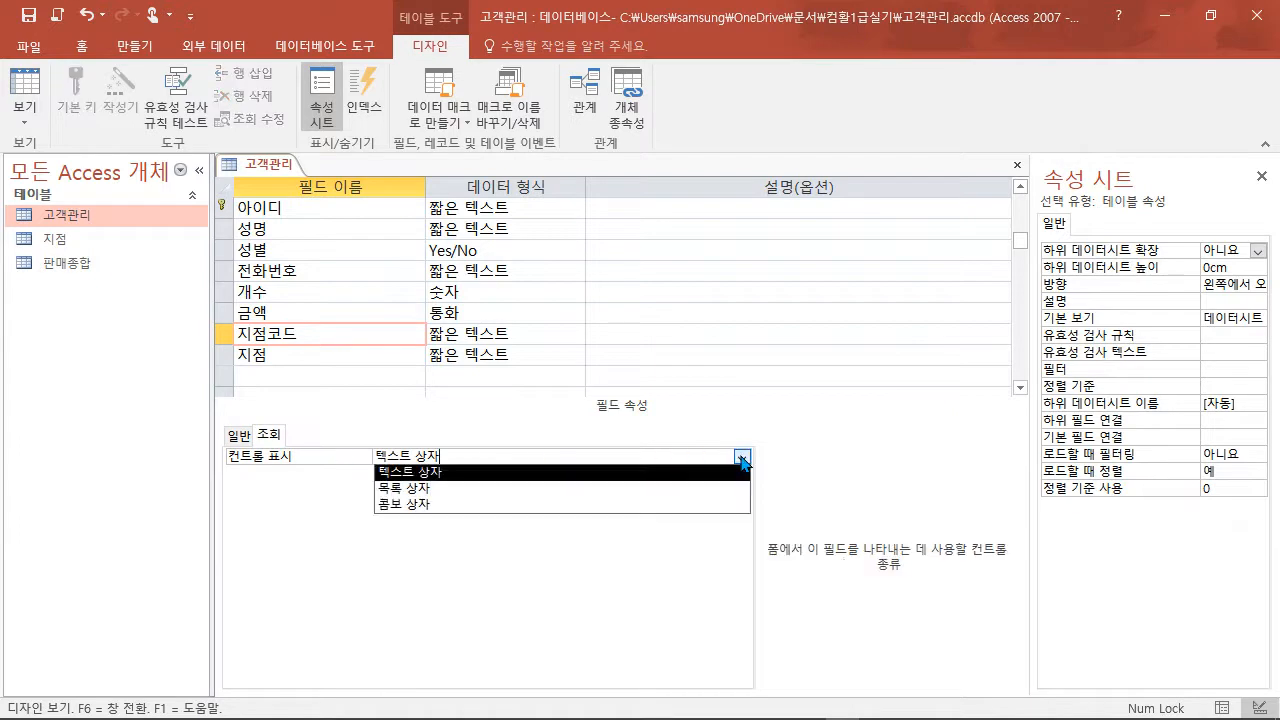
{"action": "left_click", "coordinate": [413, 504]}
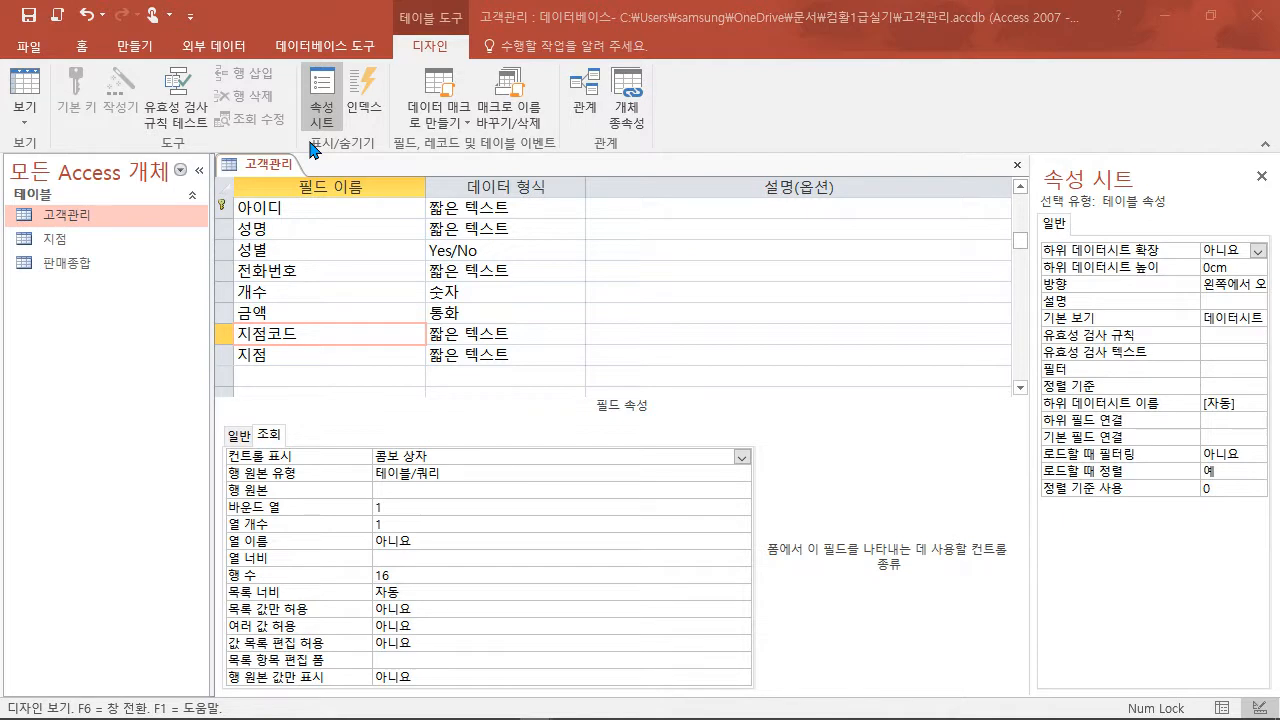
{"action": "left_click_drag", "start_coordinate": [323, 17], "coordinate": [345, 433]}
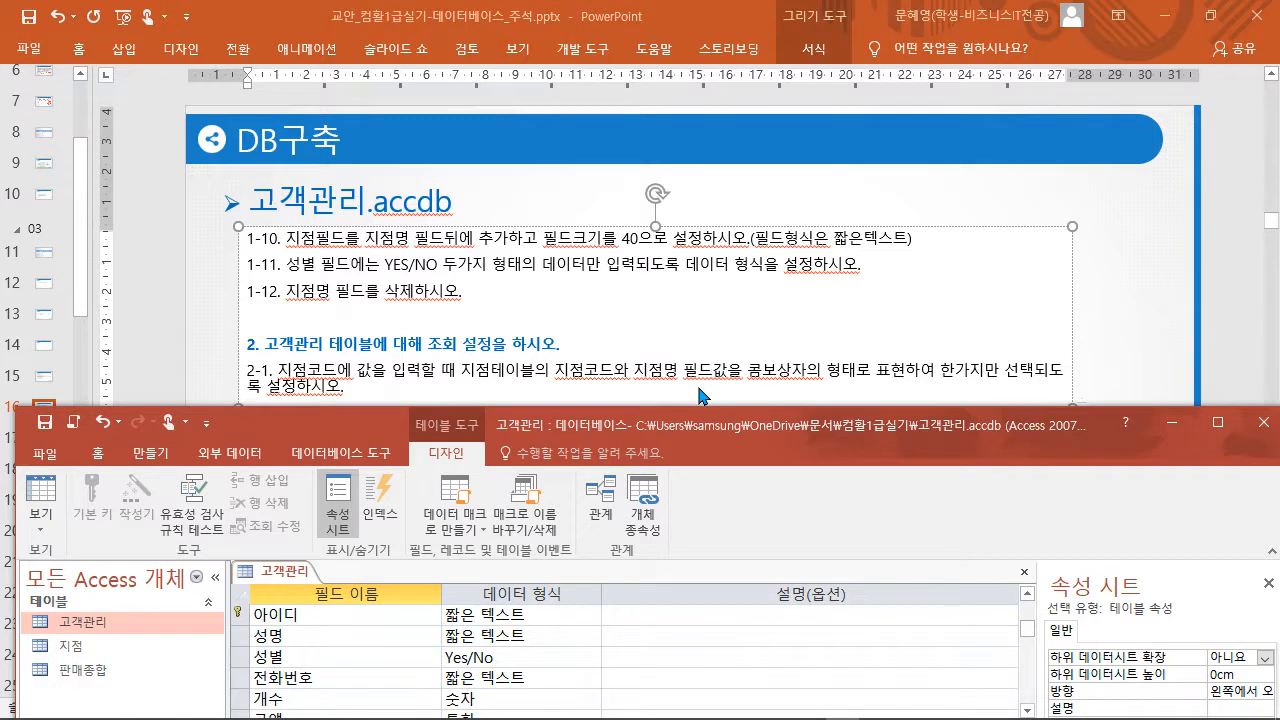
- Open the query builder for the 지점코드 lookup's row source and add the 지점 table to it
{"action": "double_click", "coordinate": [706, 425]}
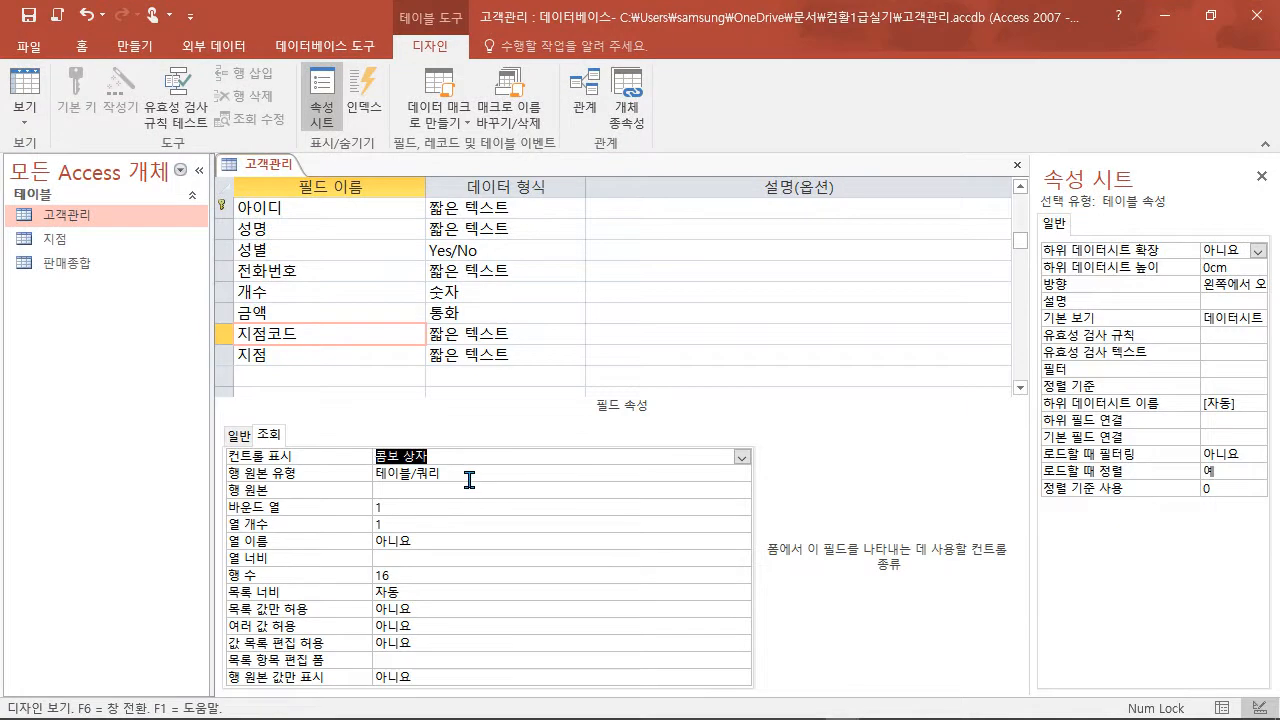
{"action": "left_click", "coordinate": [378, 490]}
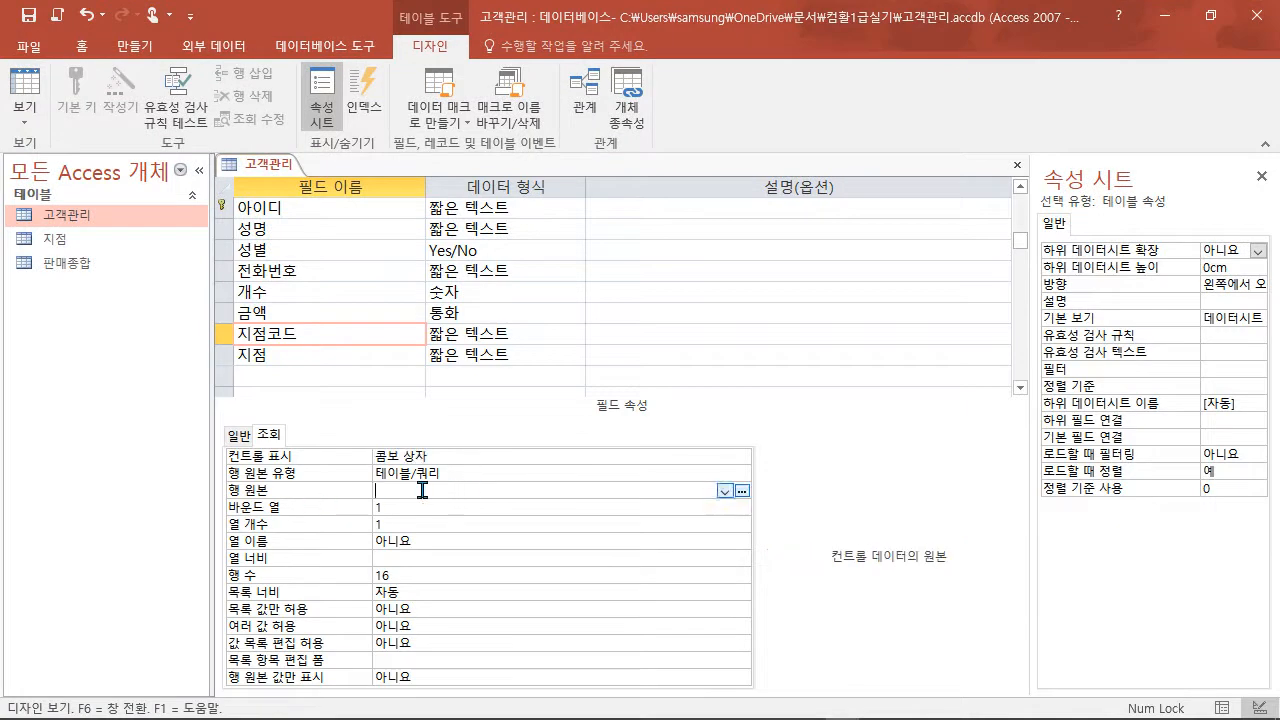
{"action": "left_click", "coordinate": [742, 491]}
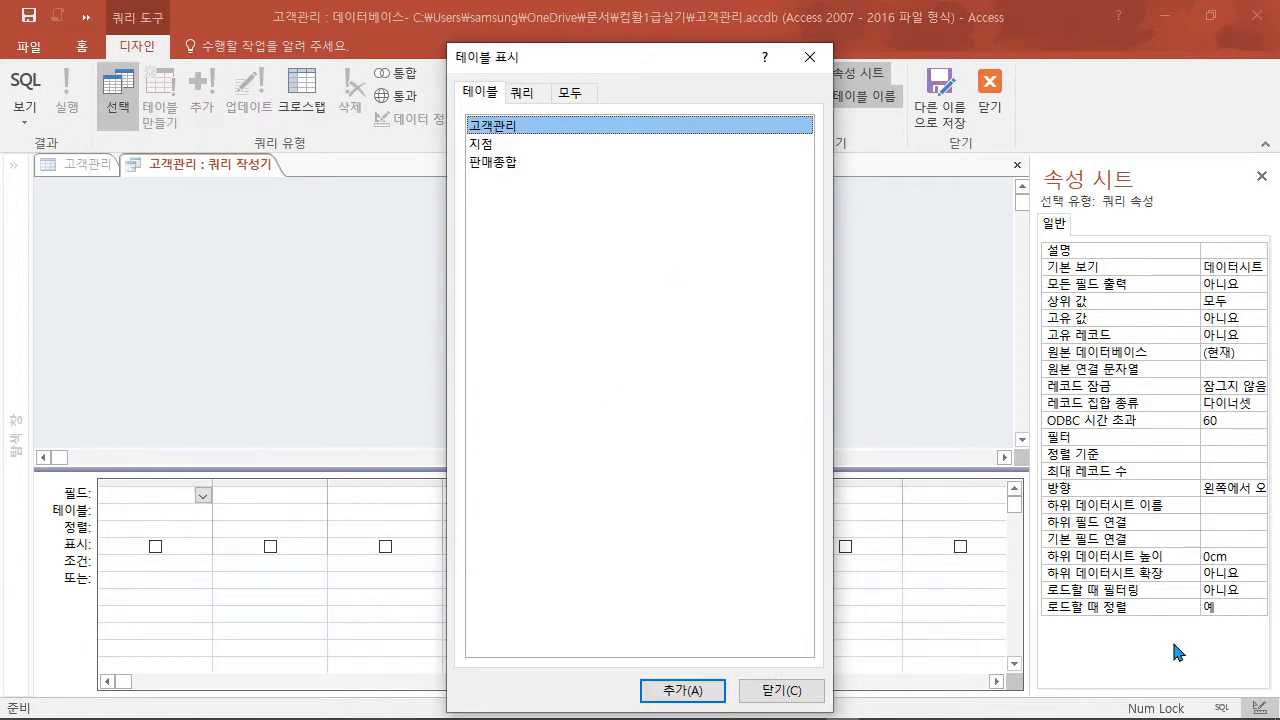
{"action": "left_click", "coordinate": [487, 146]}
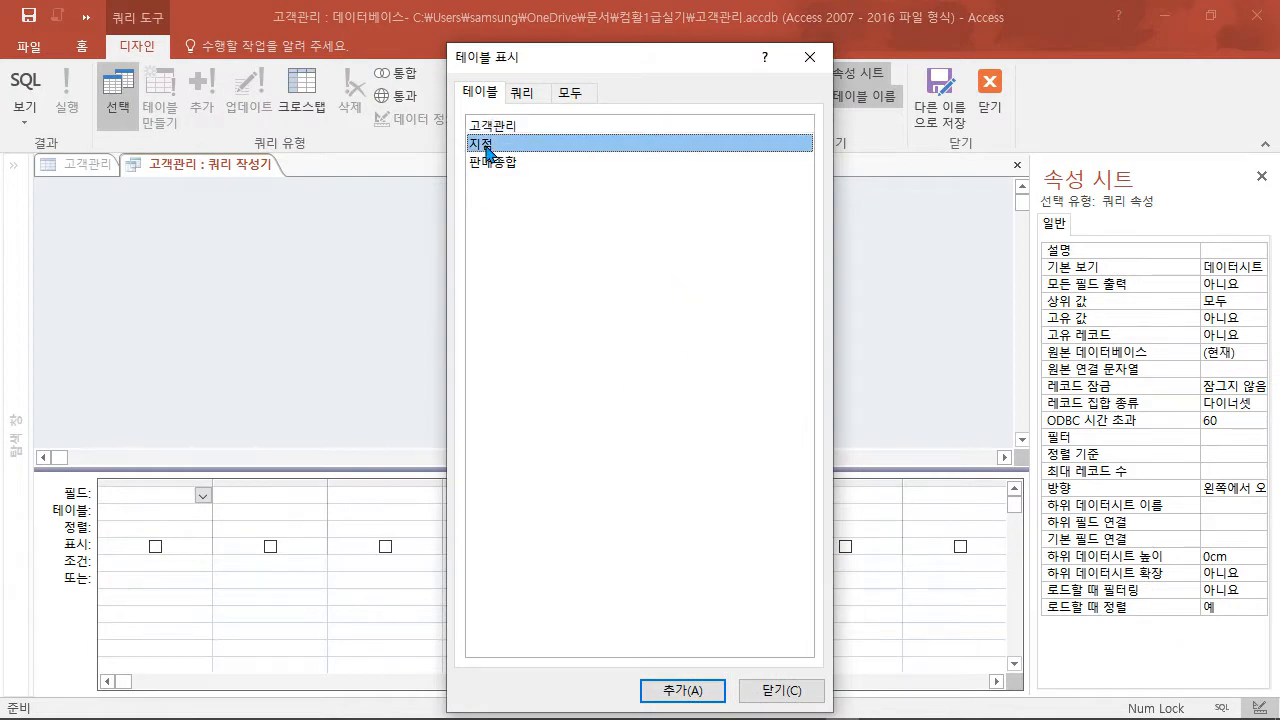
{"action": "double_click", "coordinate": [487, 147]}
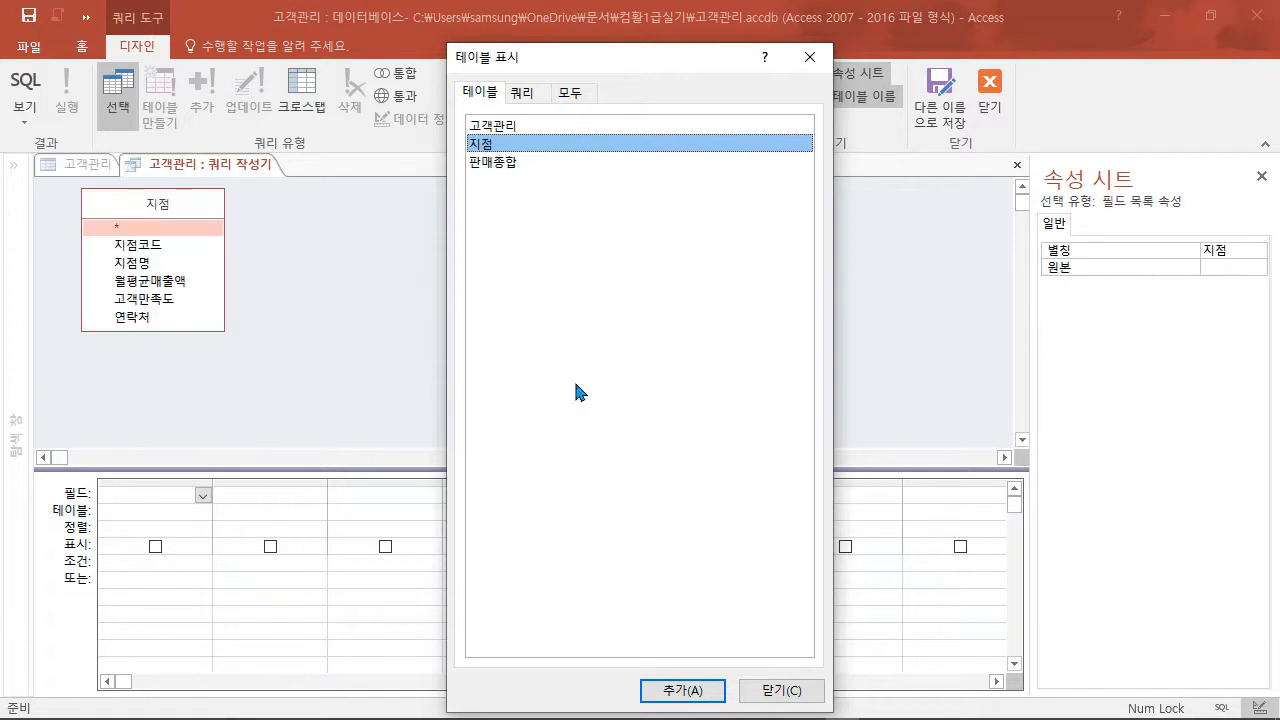
{"action": "left_click", "coordinate": [765, 691]}
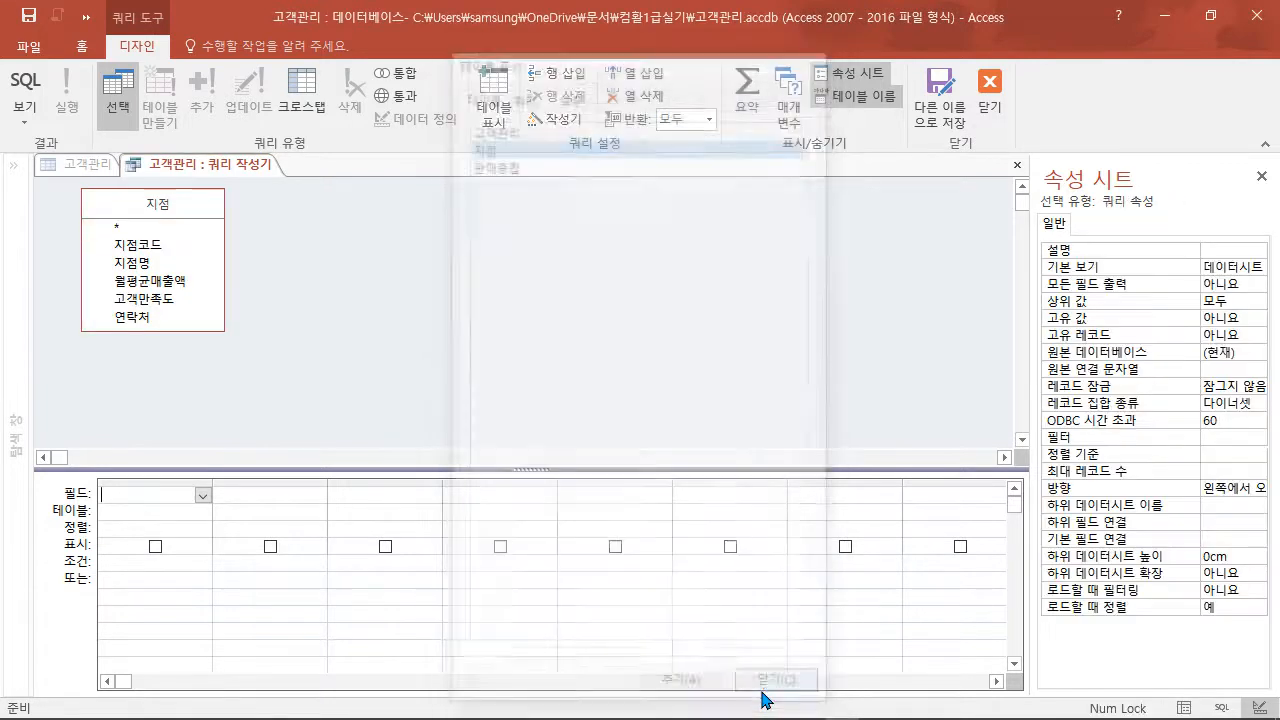
- Add the 지점코드 and 지점명 fields to the row source query, close the builder and save the change
{"action": "left_click_drag", "start_coordinate": [172, 326], "coordinate": [172, 371]}
{"action": "double_click", "coordinate": [155, 247]}
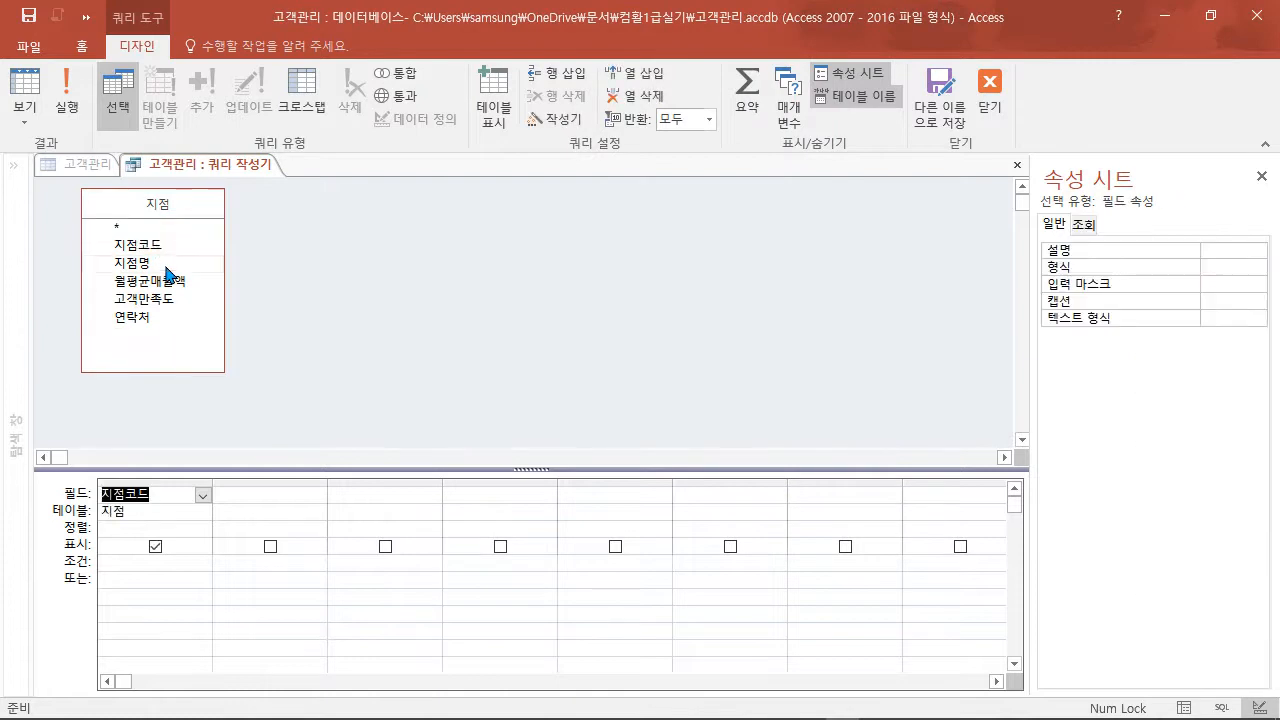
{"action": "double_click", "coordinate": [146, 266]}
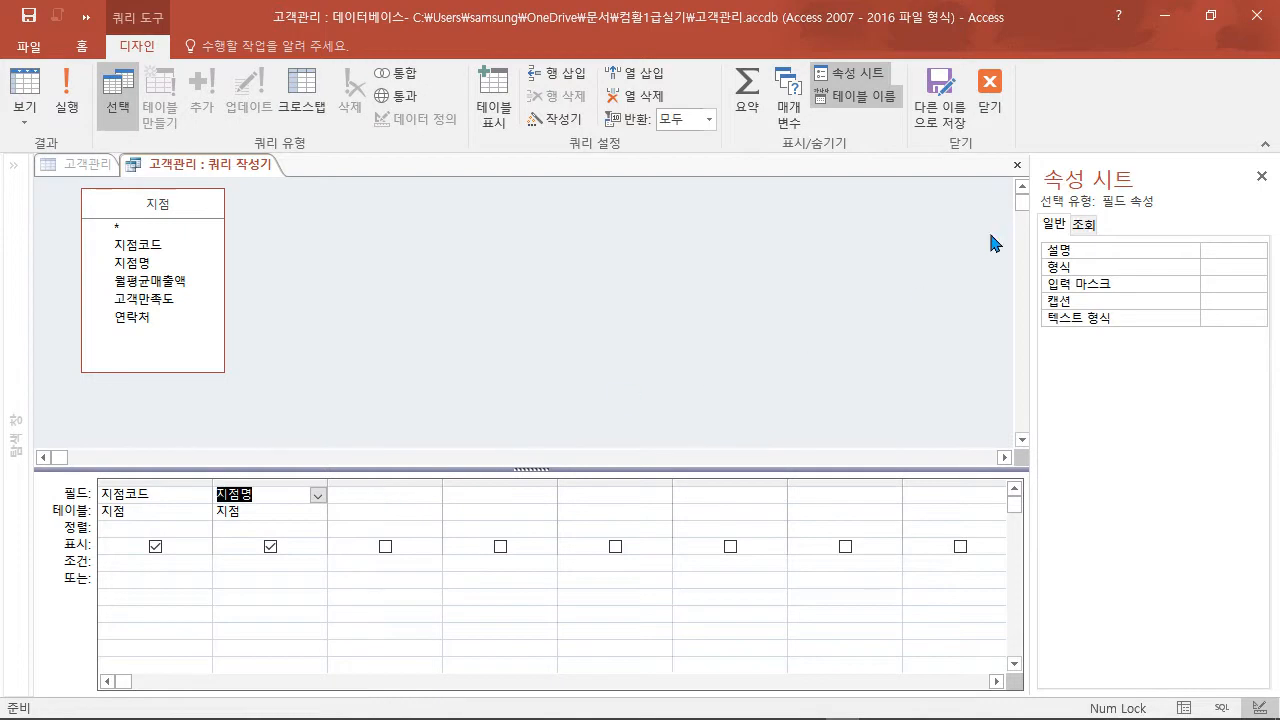
{"action": "left_click", "coordinate": [988, 87]}
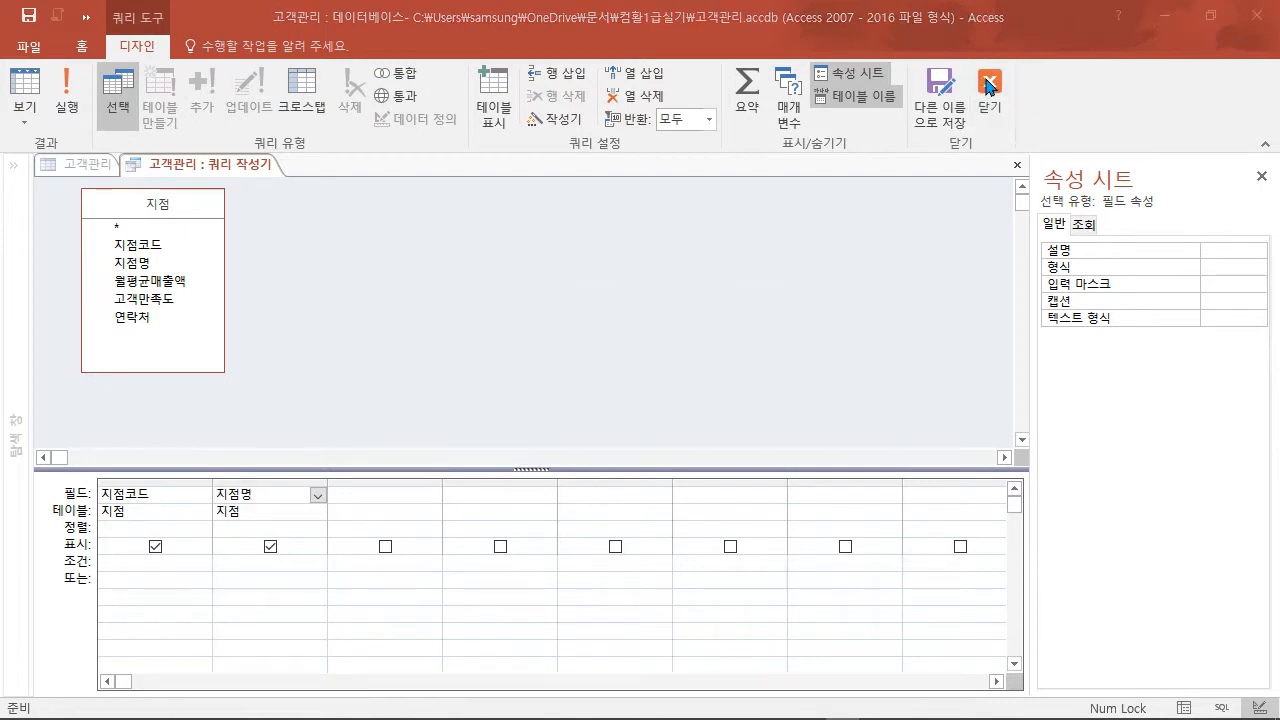
{"action": "left_click", "coordinate": [545, 447]}
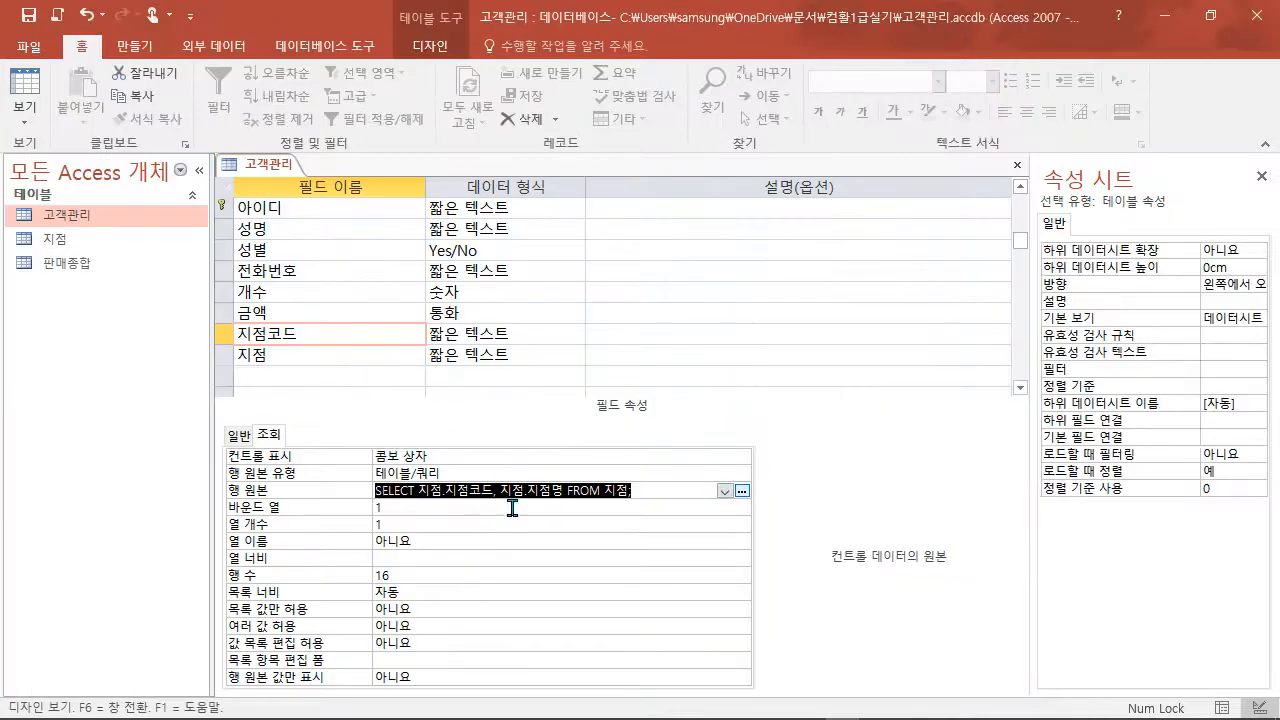
- Check the exercise slide, the bound column and the field order in the 지점코드 lookup's row source query
{"action": "left_click_drag", "start_coordinate": [480, 16], "coordinate": [482, 468]}
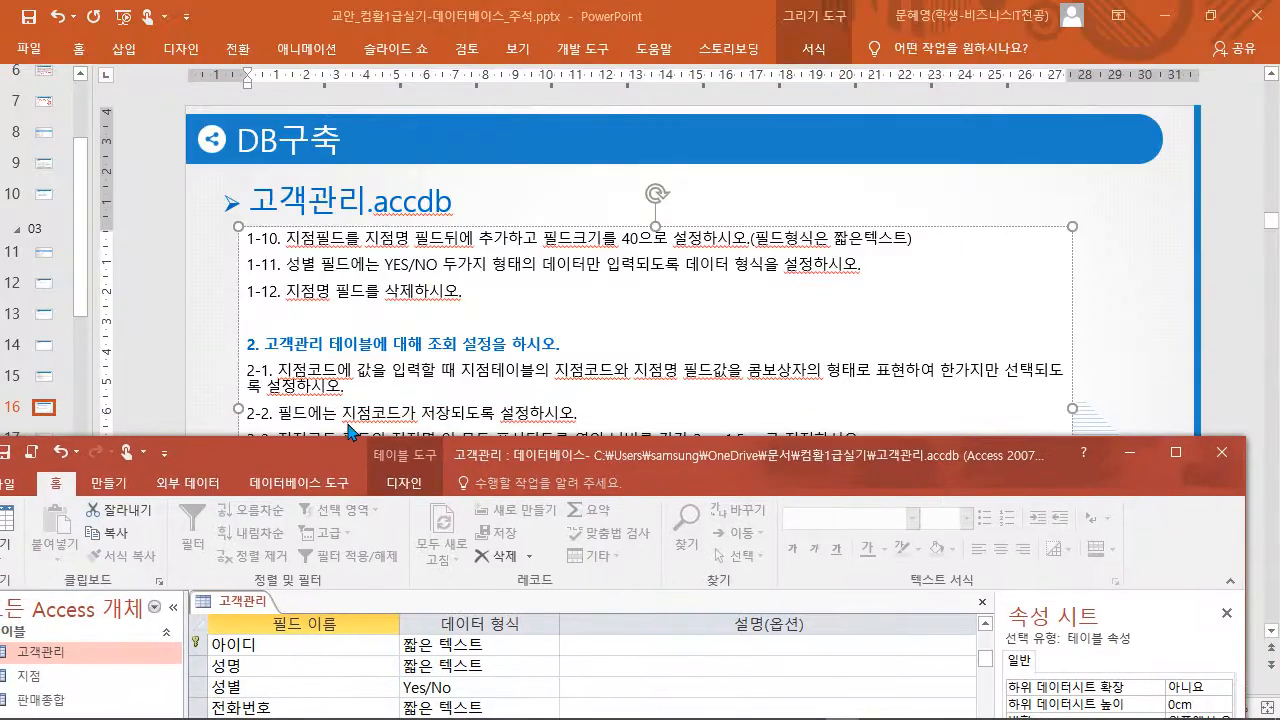
{"action": "double_click", "coordinate": [560, 455]}
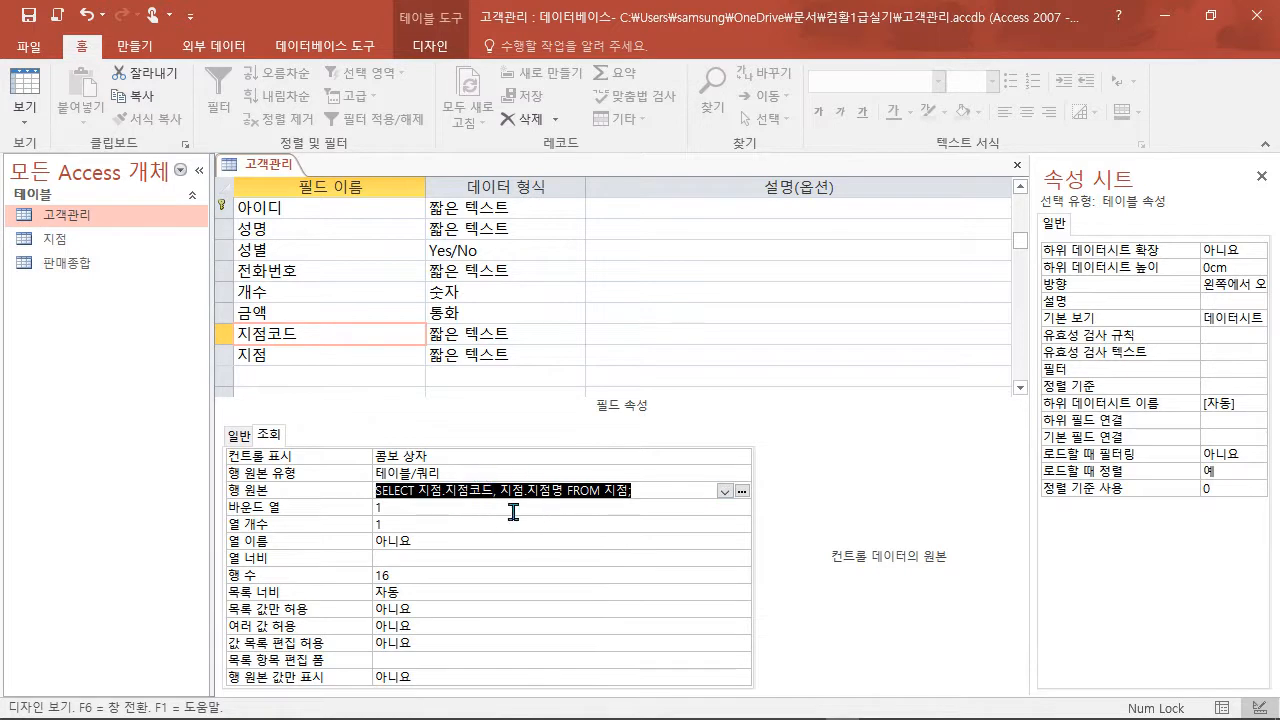
{"action": "left_click", "coordinate": [406, 508]}
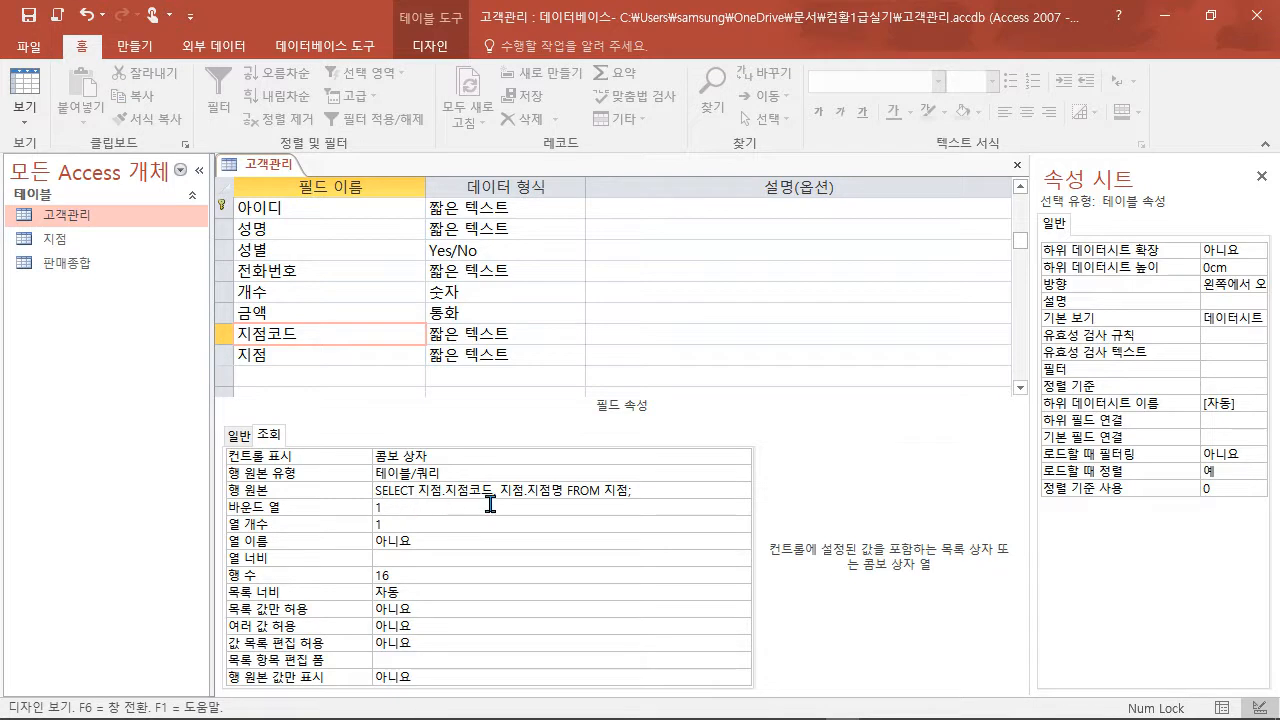
{"action": "left_click", "coordinate": [670, 489]}
{"action": "left_click", "coordinate": [742, 489]}
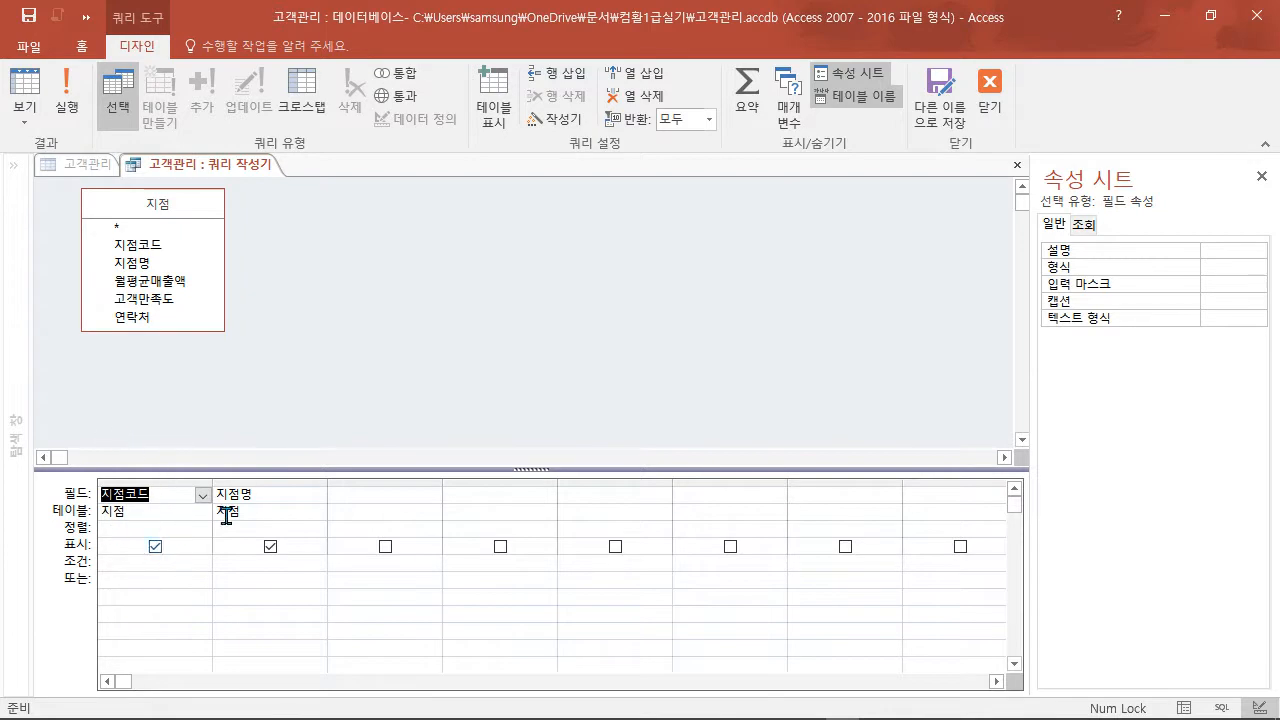
{"action": "left_click", "coordinate": [989, 100]}
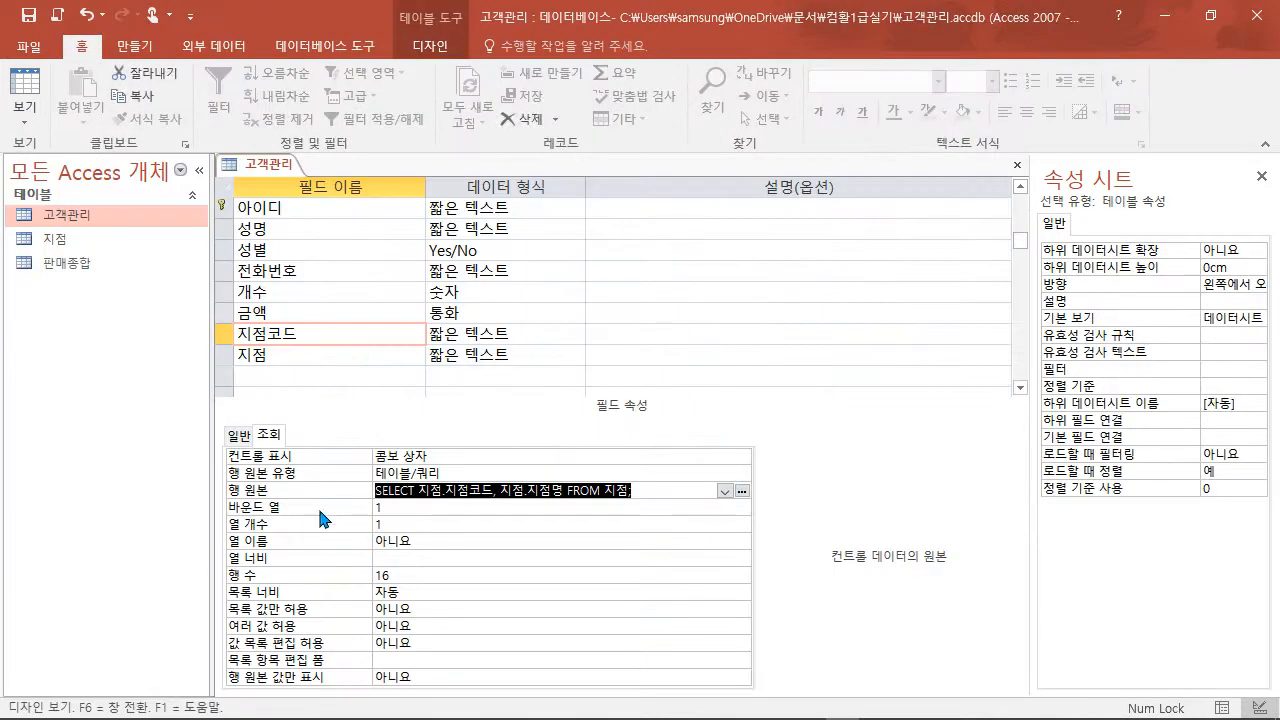
- Set the column count of the 지점코드 lookup to 2
{"action": "left_click", "coordinate": [407, 508]}
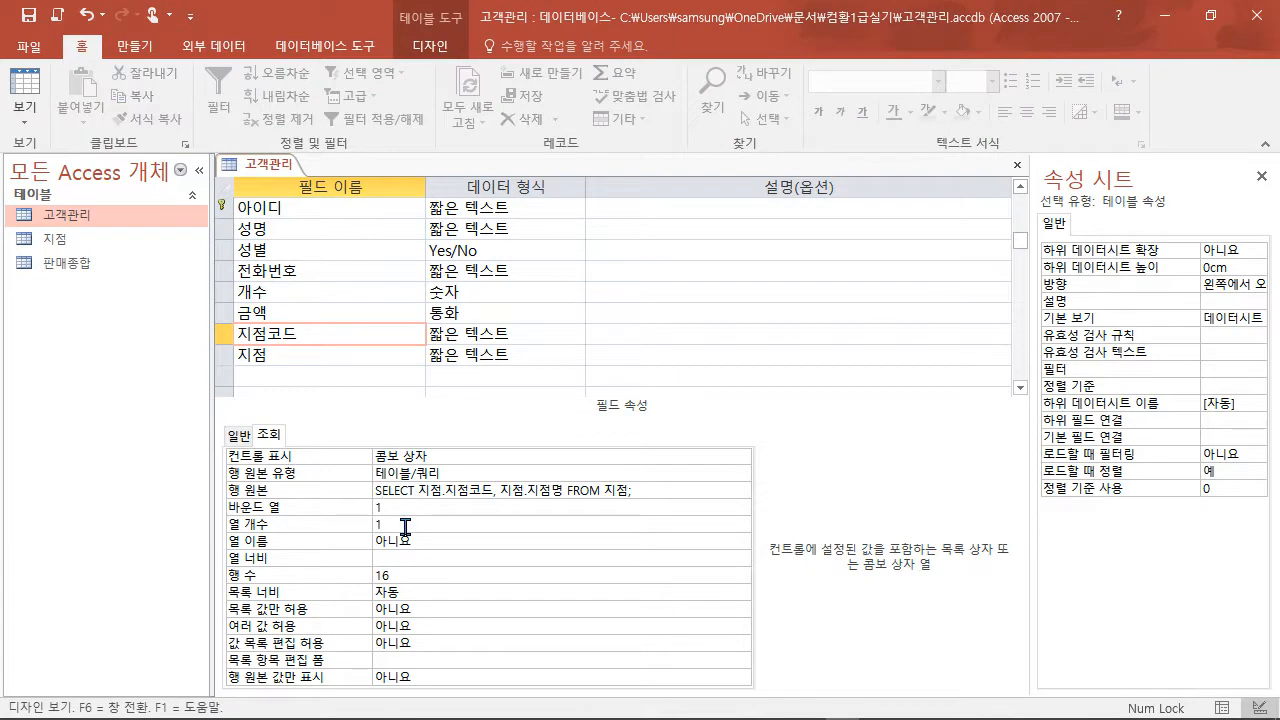
{"action": "left_click", "coordinate": [396, 527]}
{"action": "left_click", "coordinate": [330, 532]}
{"action": "type", "text": "2"}
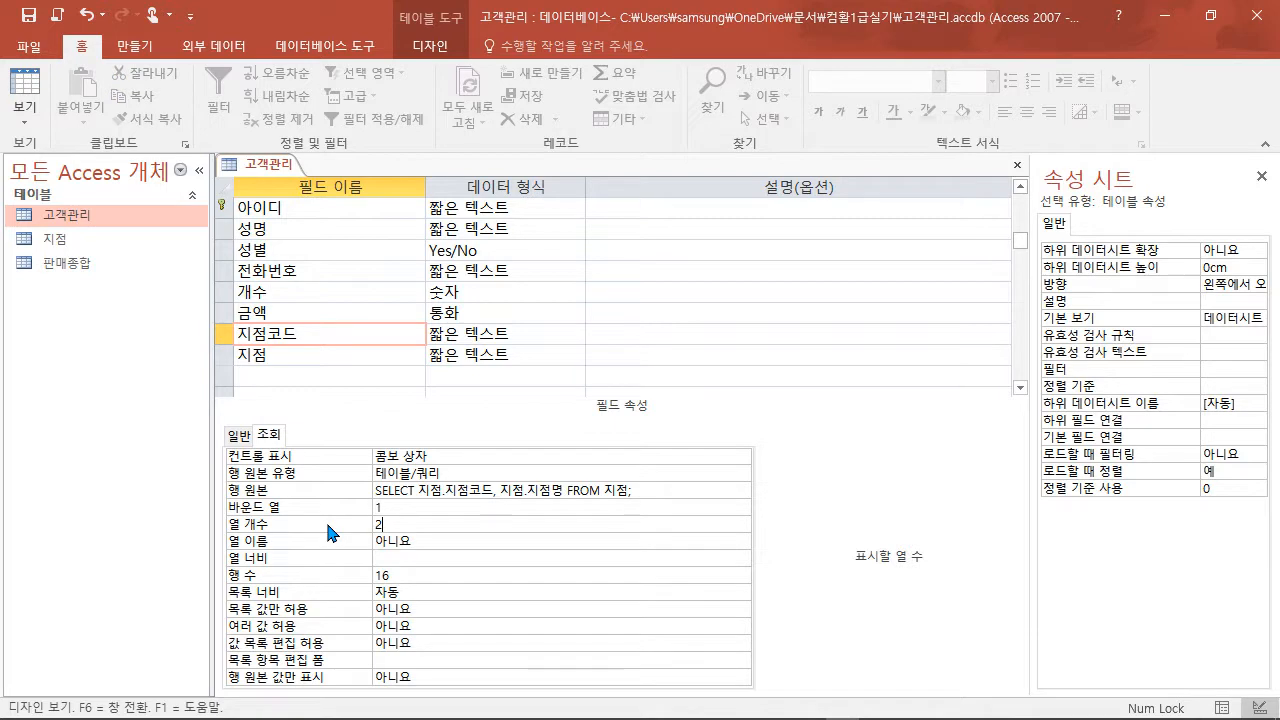
- Set the 지점코드 lookup's column widths to 2;1.5 and its list width to 5, as the slide specifies
{"action": "key", "text": "alt+Tab"}
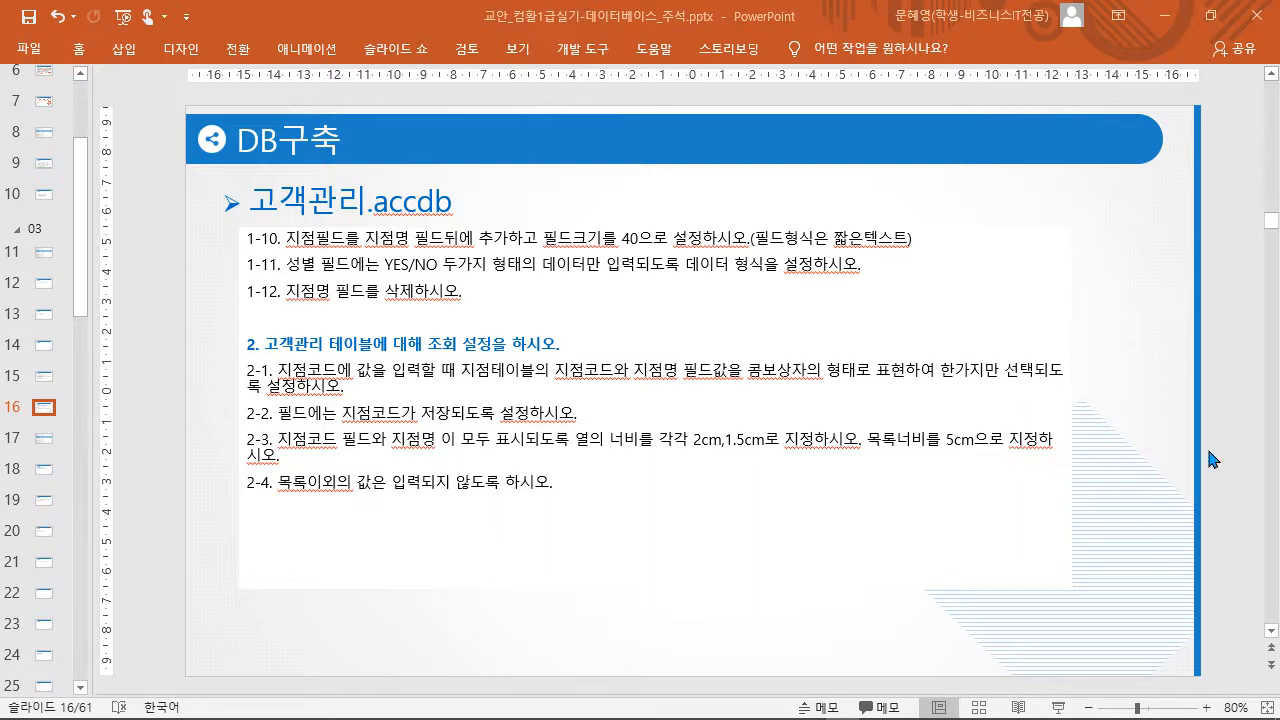
{"action": "left_click", "coordinate": [1278, 460]}
{"action": "left_click_drag", "start_coordinate": [1279, 378], "coordinate": [751, 206]}
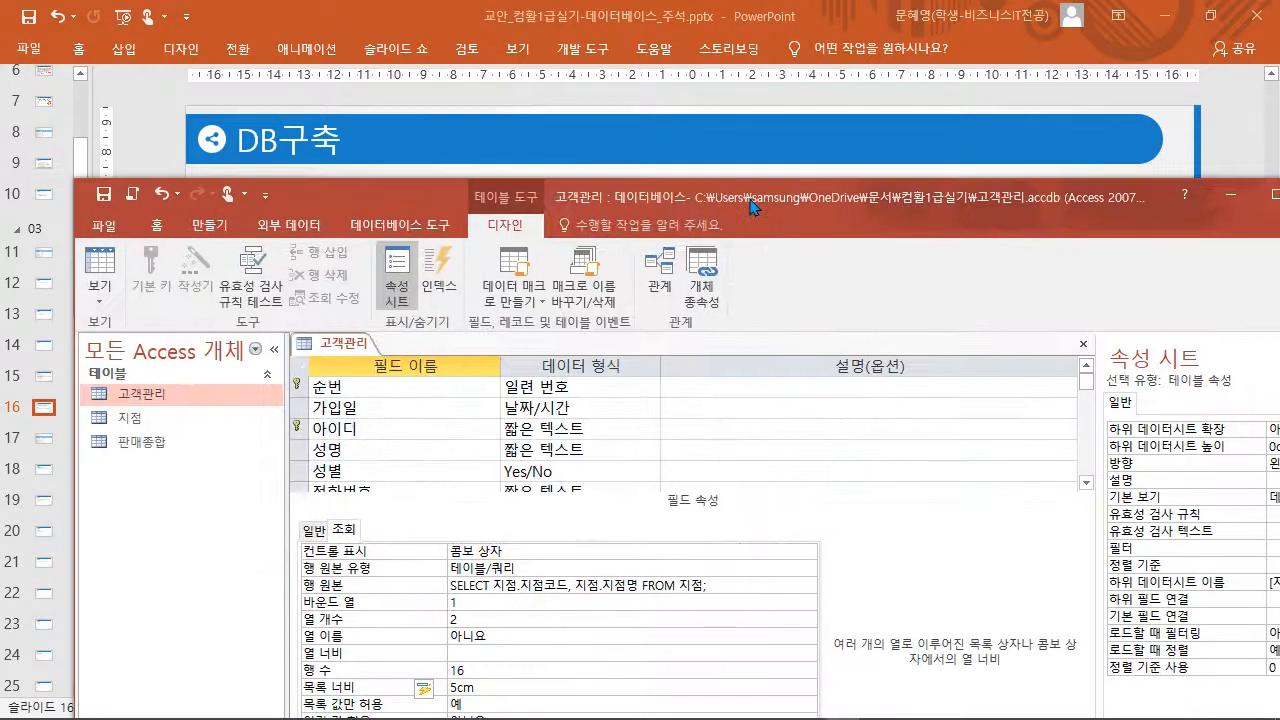
{"action": "double_click", "coordinate": [751, 206]}
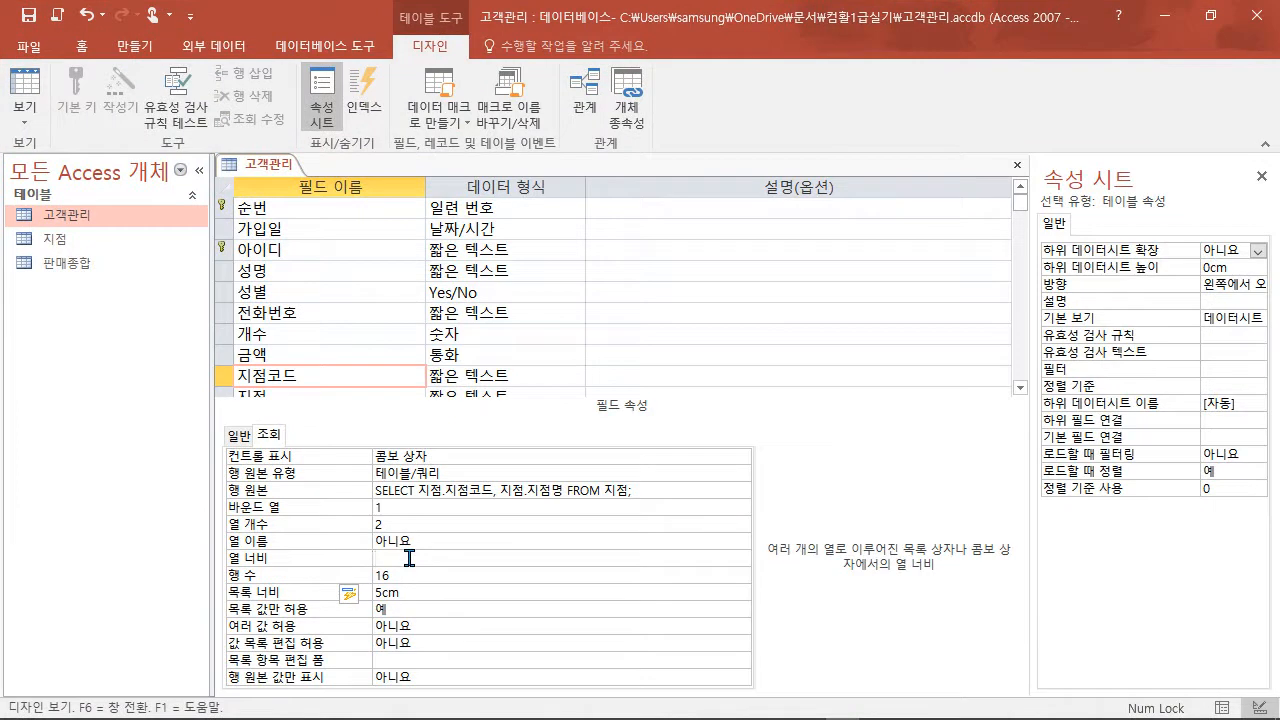
{"action": "type", "text": "2;1.5"}
{"action": "key", "text": "Return"}
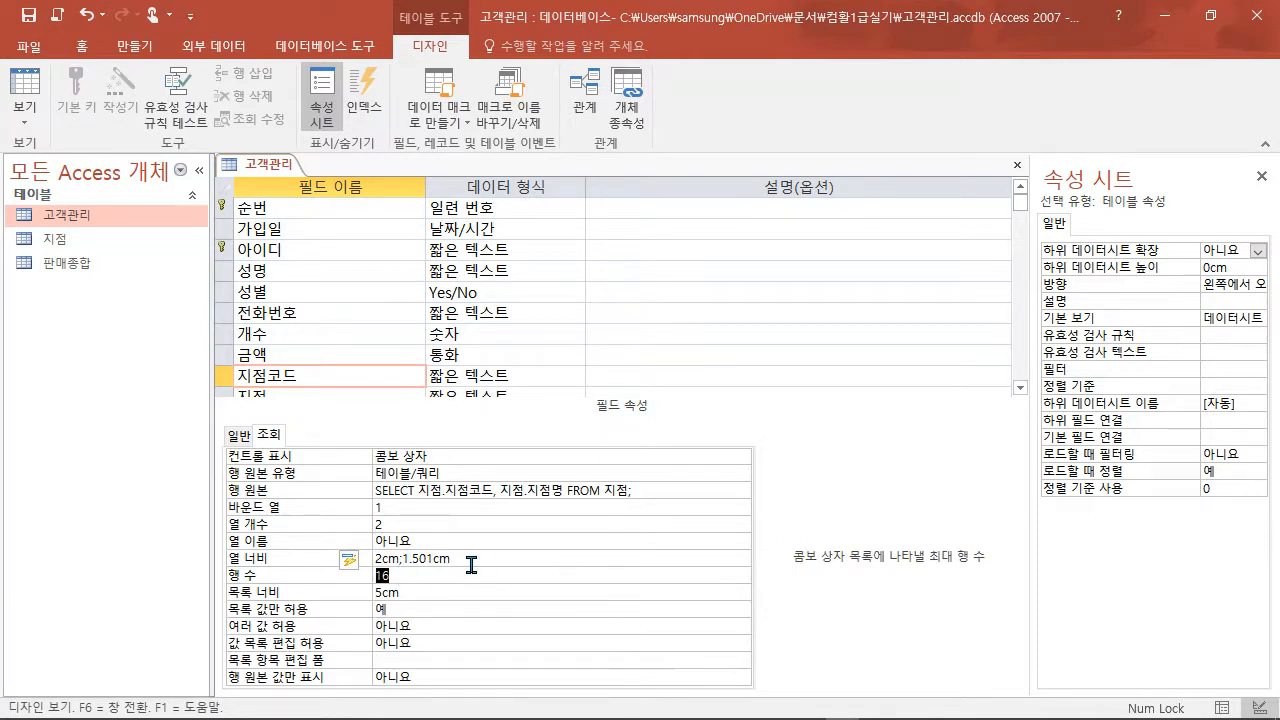
{"action": "key", "text": "Down"}
{"action": "type", "text": "5"}
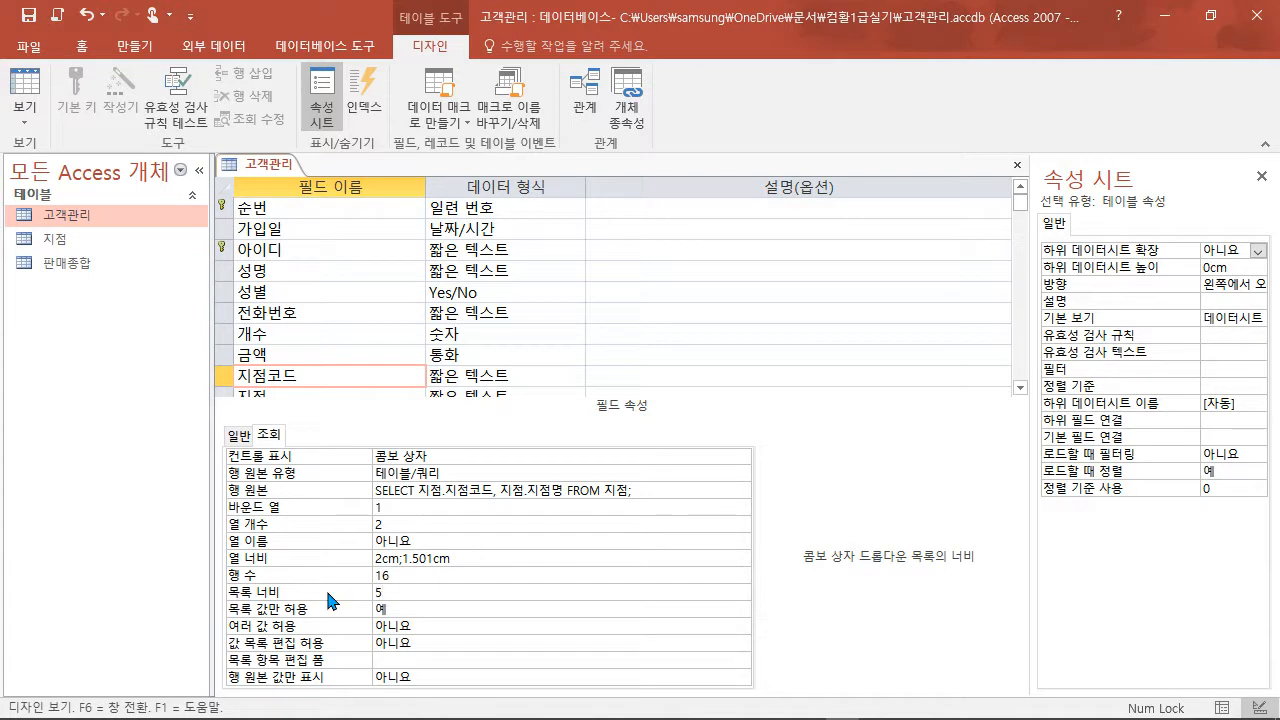
{"action": "key", "text": "Down"}
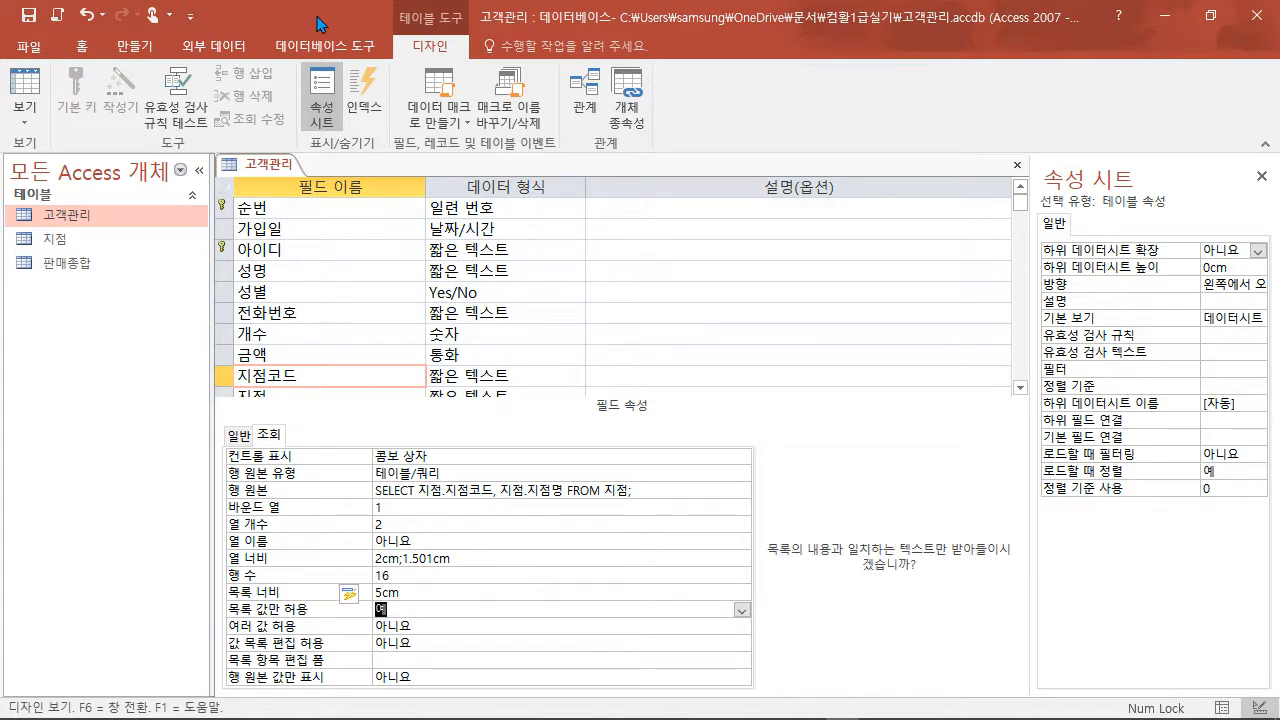
- Check item 2-4 on the slide, keep 목록 값만 허용 at 예, and close the 고객관리 table with its changes saved
{"action": "key", "text": "alt+Tab"}
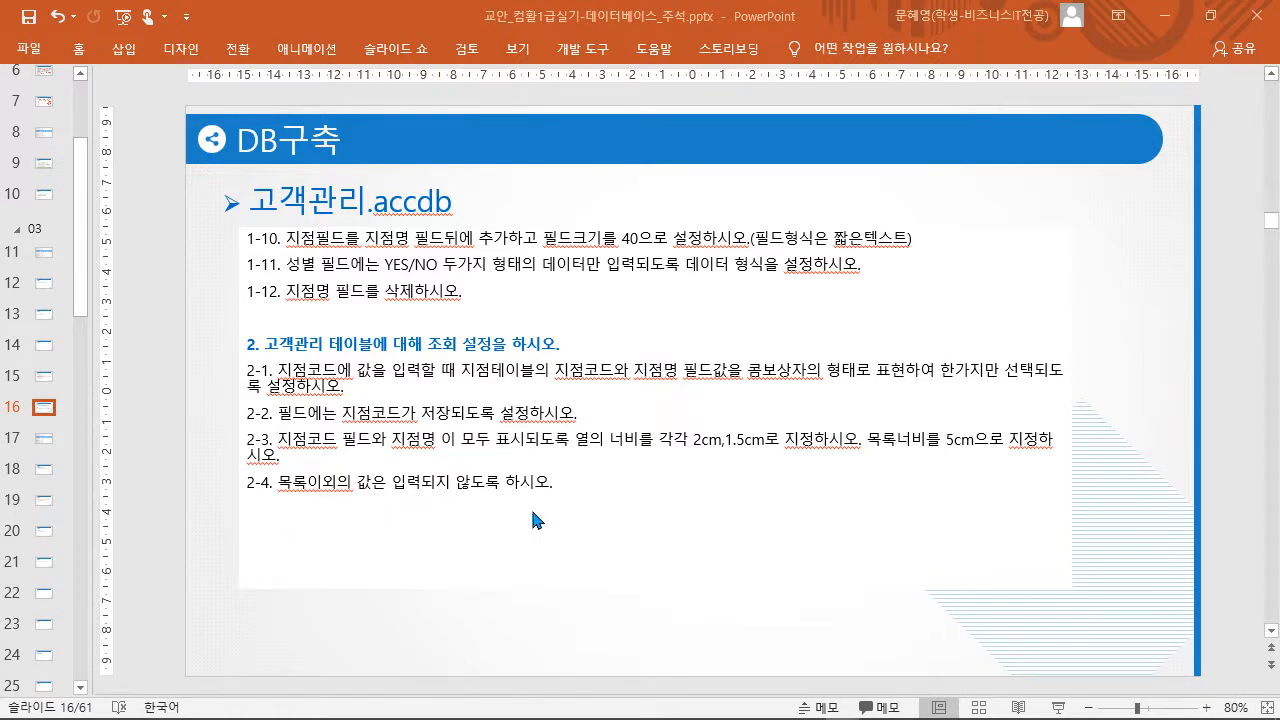
{"action": "key", "text": "alt+Tab"}
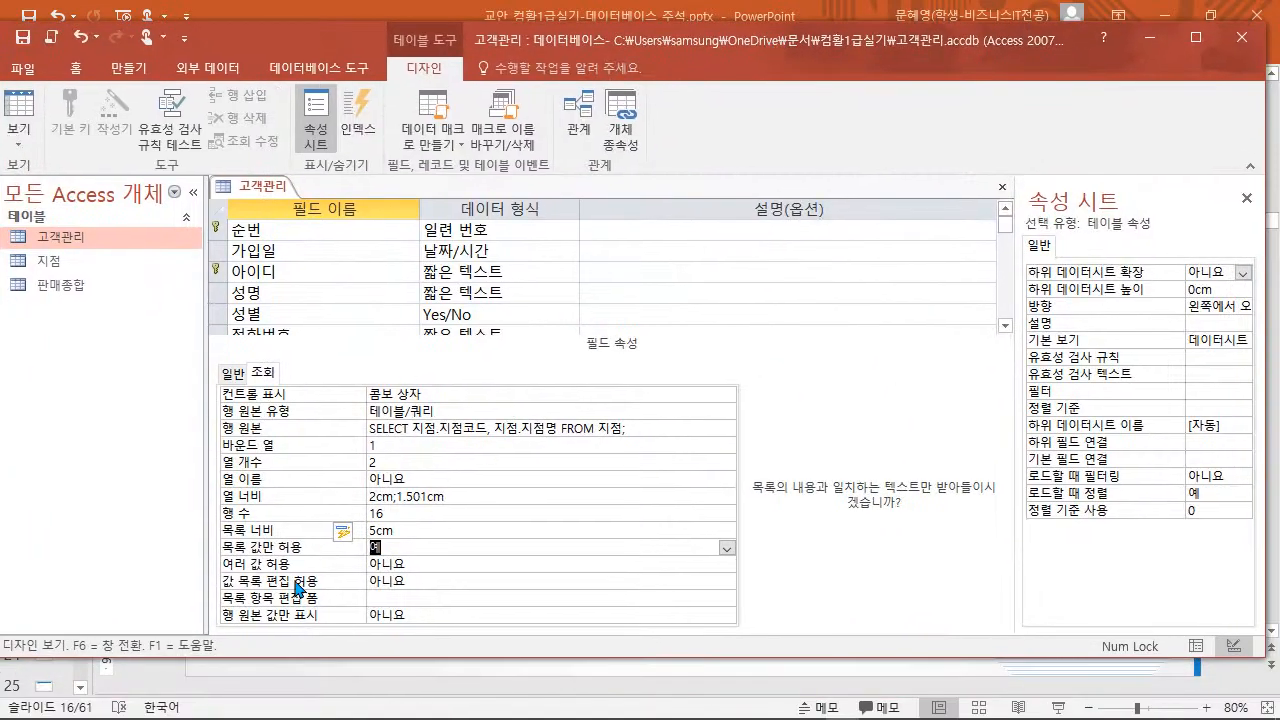
{"action": "double_click", "coordinate": [432, 547]}
{"action": "left_click", "coordinate": [416, 549]}
{"action": "double_click", "coordinate": [426, 546]}
{"action": "left_click", "coordinate": [1003, 189]}
{"action": "left_click", "coordinate": [548, 428]}
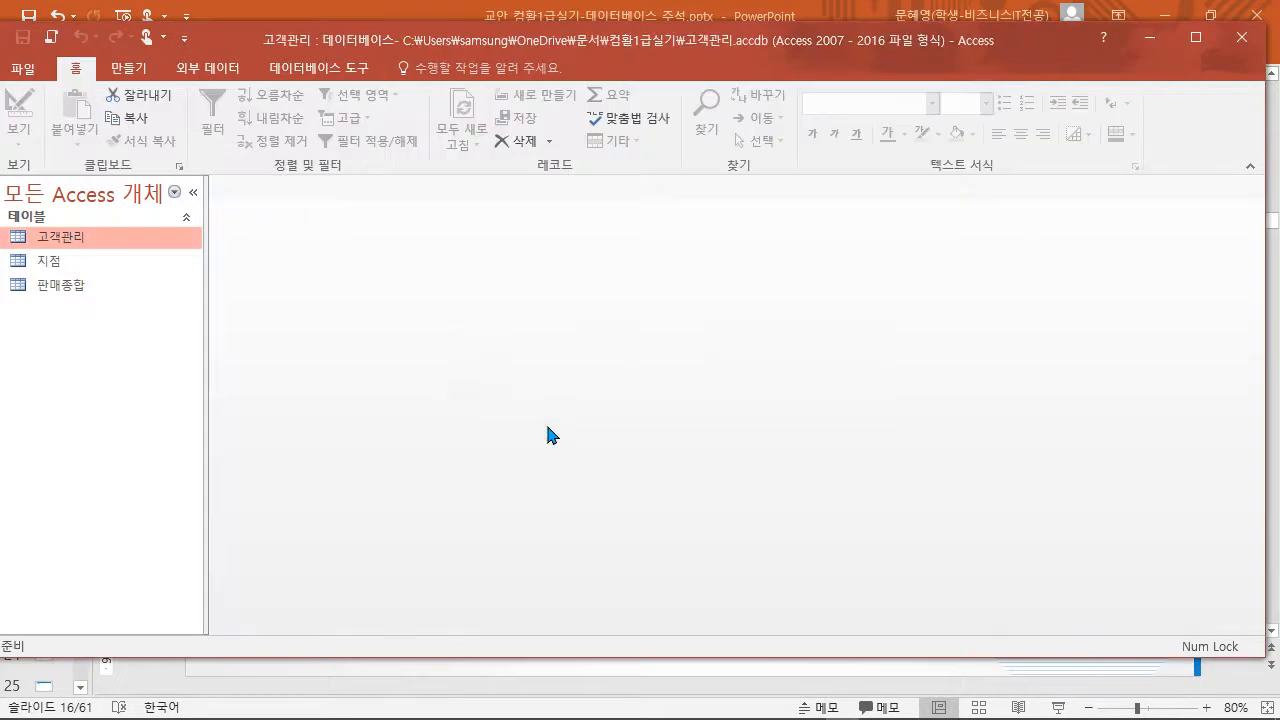
- Open the 고객관리 table's data, view the 지점코드 combo list in the first record, and close the table
{"action": "double_click", "coordinate": [61, 236]}
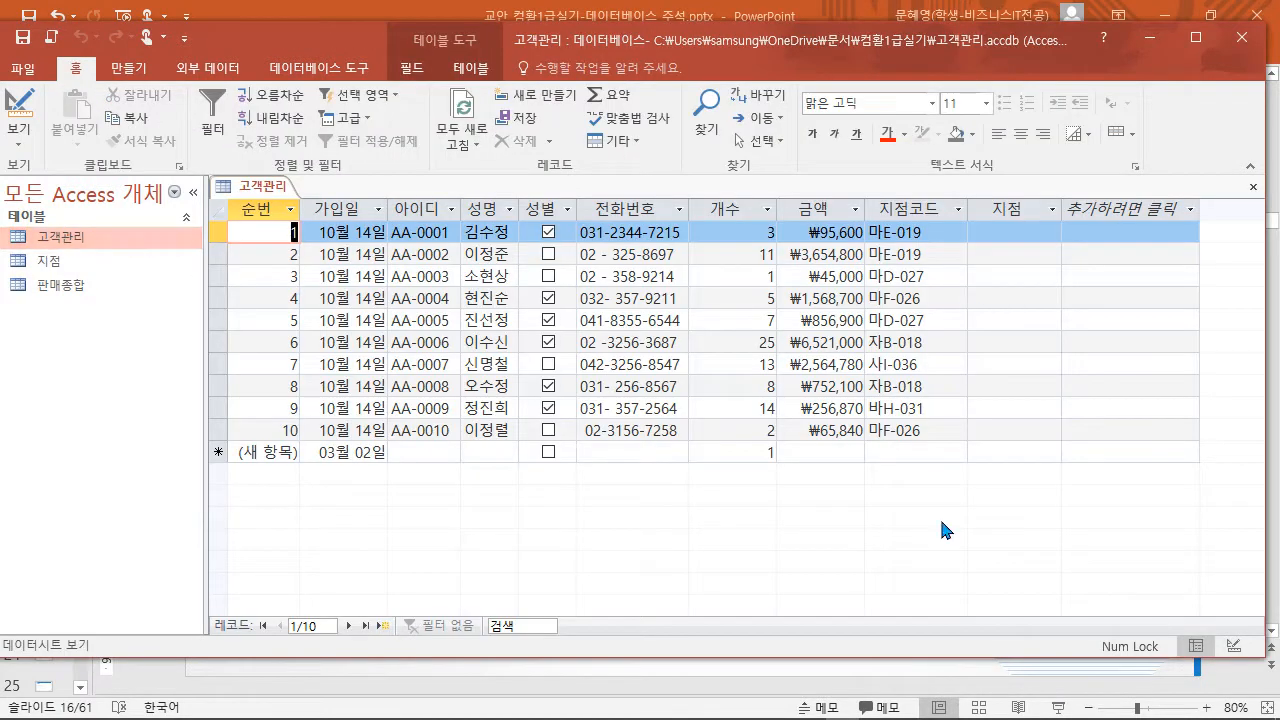
{"action": "left_click", "coordinate": [948, 234]}
{"action": "left_click", "coordinate": [957, 232]}
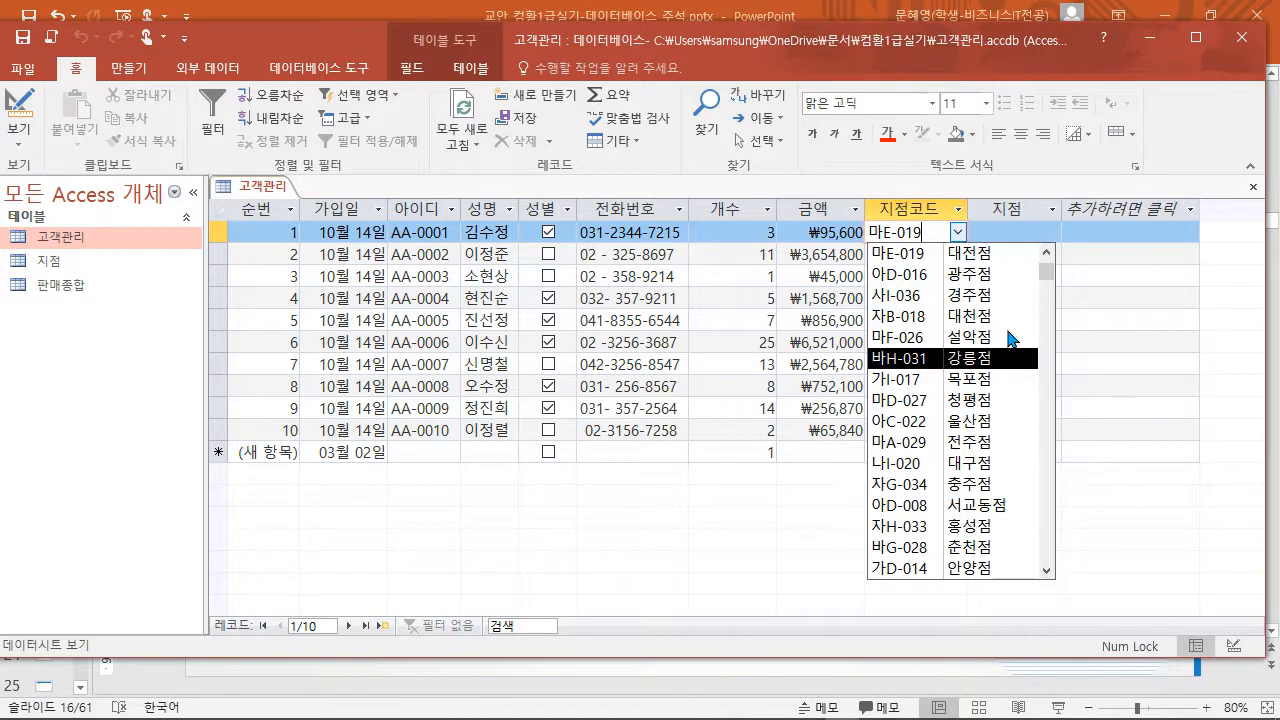
{"action": "left_click", "coordinate": [795, 510]}
{"action": "left_click", "coordinate": [1250, 189]}
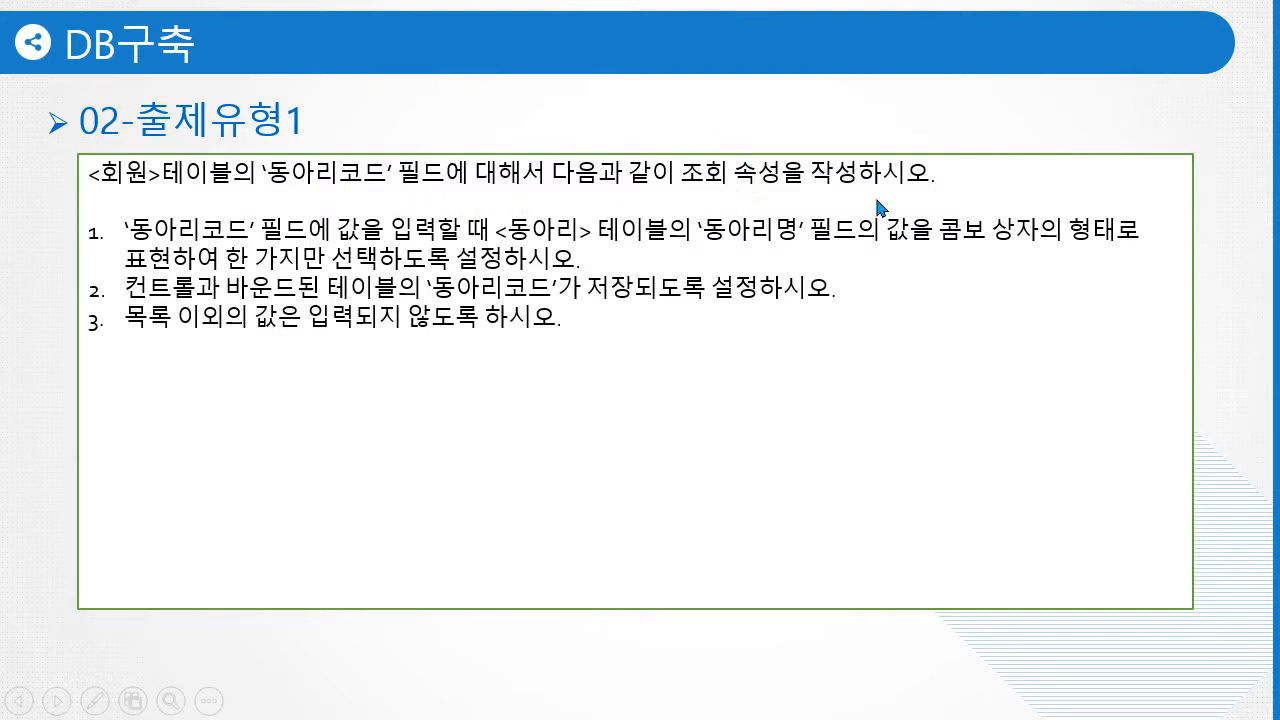
- Switch to the 출제유형1 database, place its window below the task text, and open the 회원 table in design view
{"action": "key", "text": "alt+Tab"}
{"action": "left_click_drag", "start_coordinate": [1279, 340], "coordinate": [466, 354]}
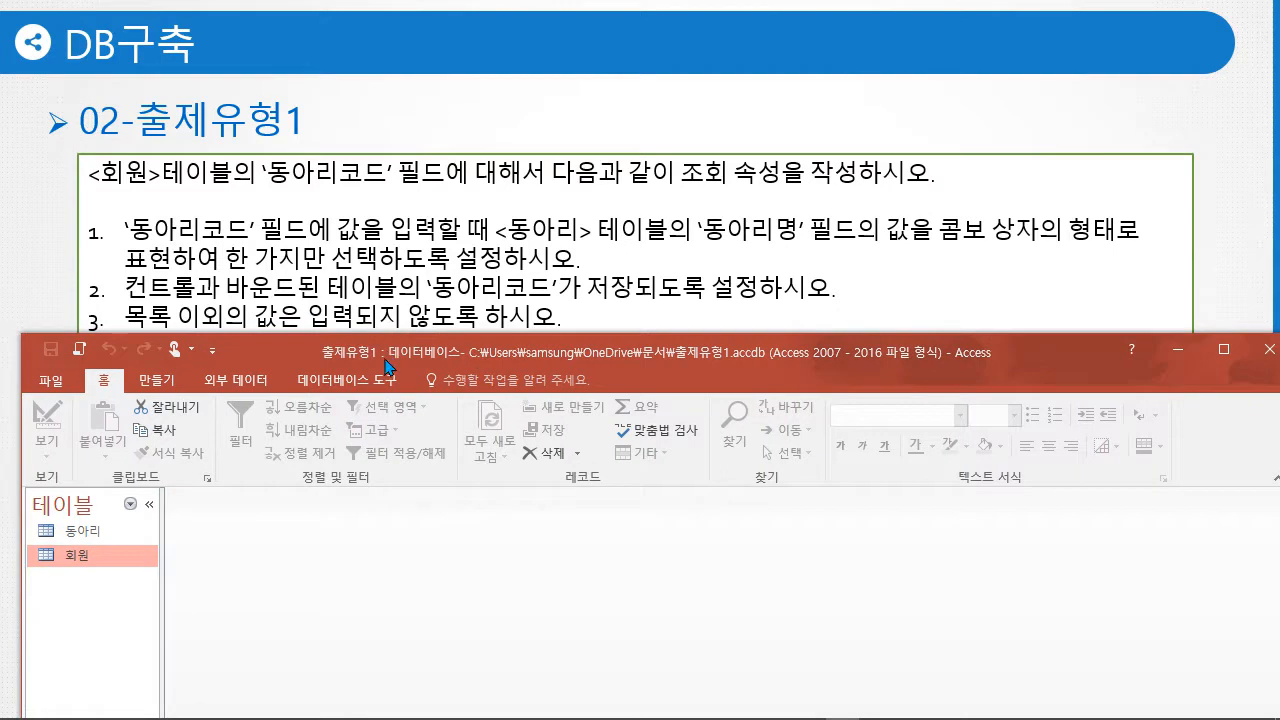
{"action": "double_click", "coordinate": [74, 556]}
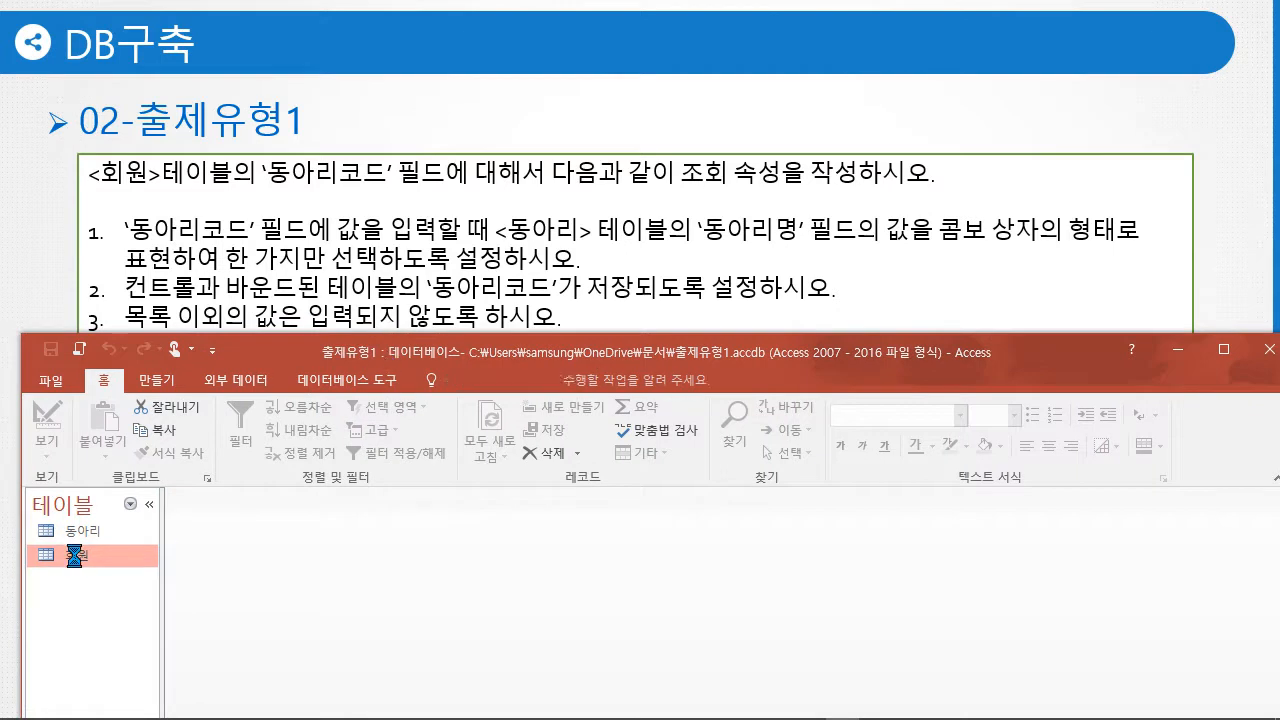
{"action": "left_click", "coordinate": [50, 425]}
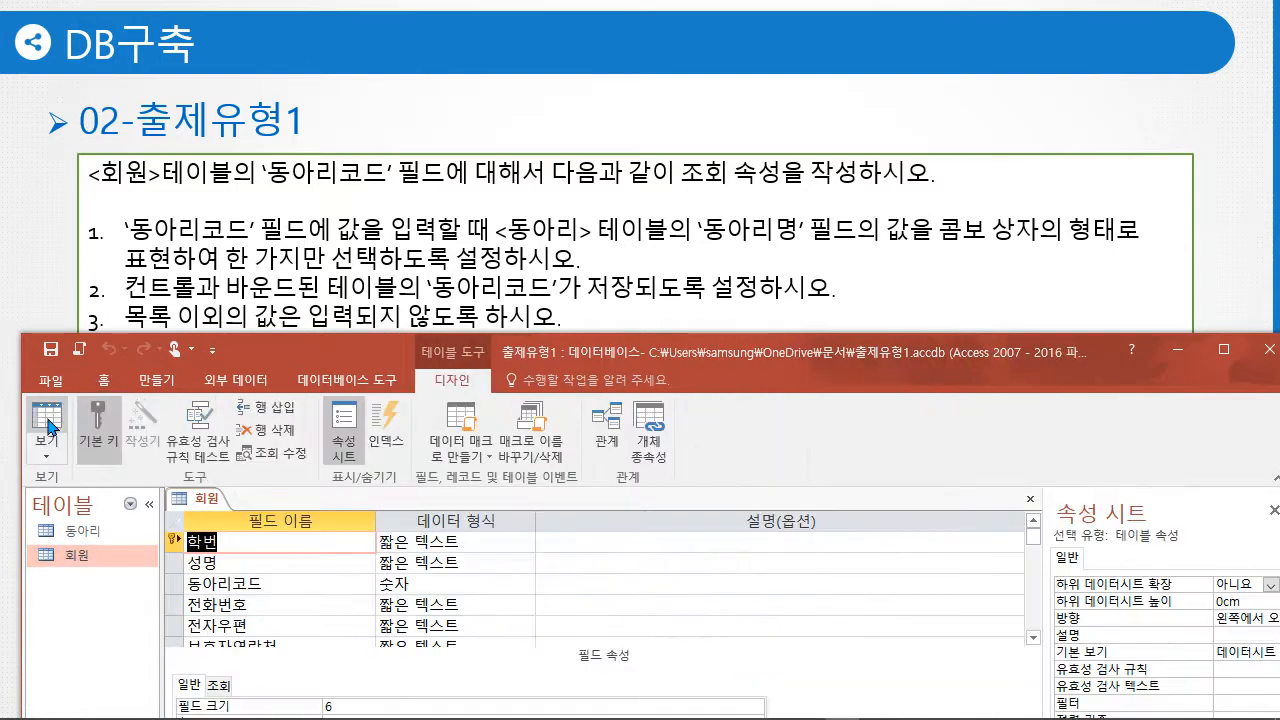
- Select the 동아리코드 field, check the slide's task text, and set its lookup display control to 콤보 상자
{"action": "left_click", "coordinate": [324, 594]}
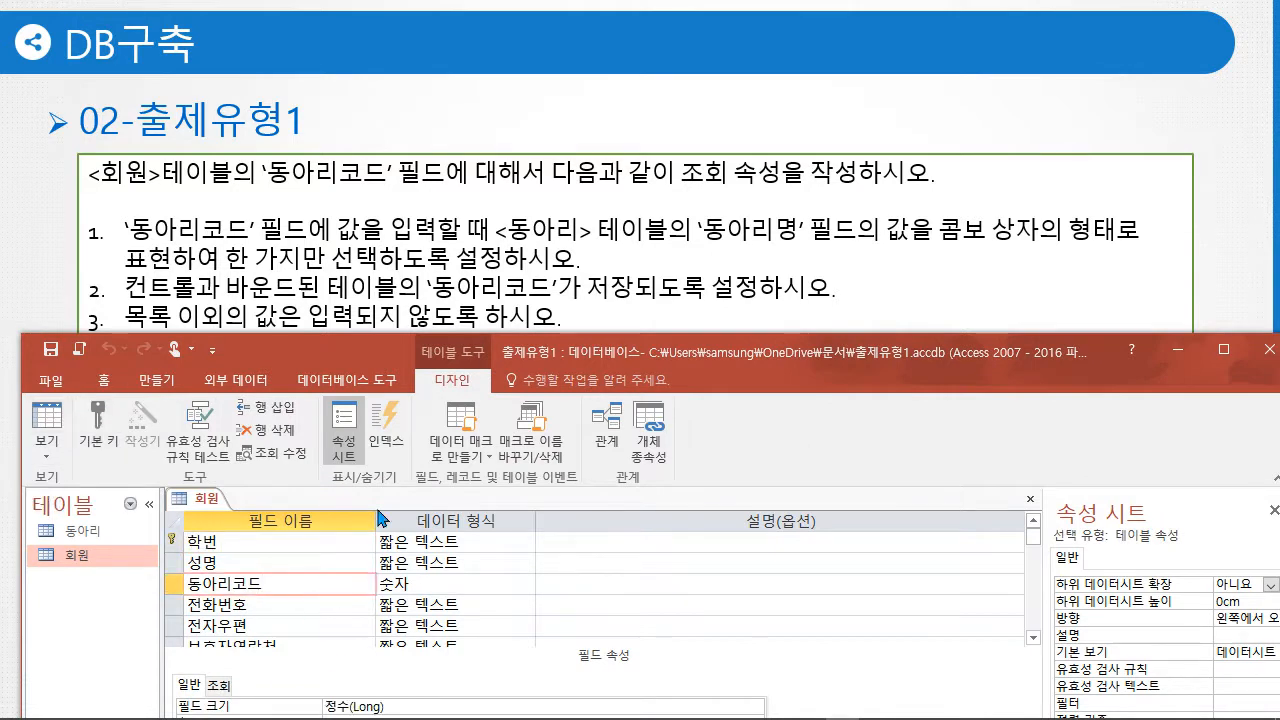
{"action": "left_click_drag", "start_coordinate": [379, 346], "coordinate": [379, 287]}
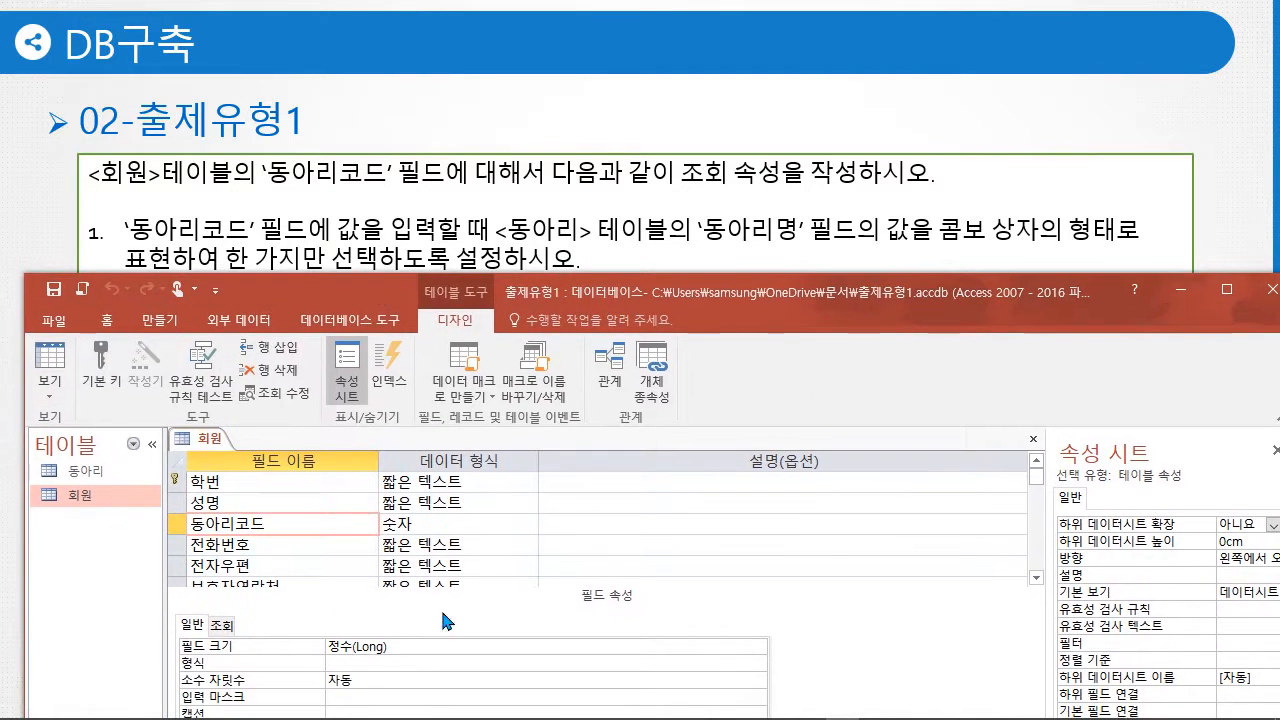
{"action": "left_click", "coordinate": [223, 627]}
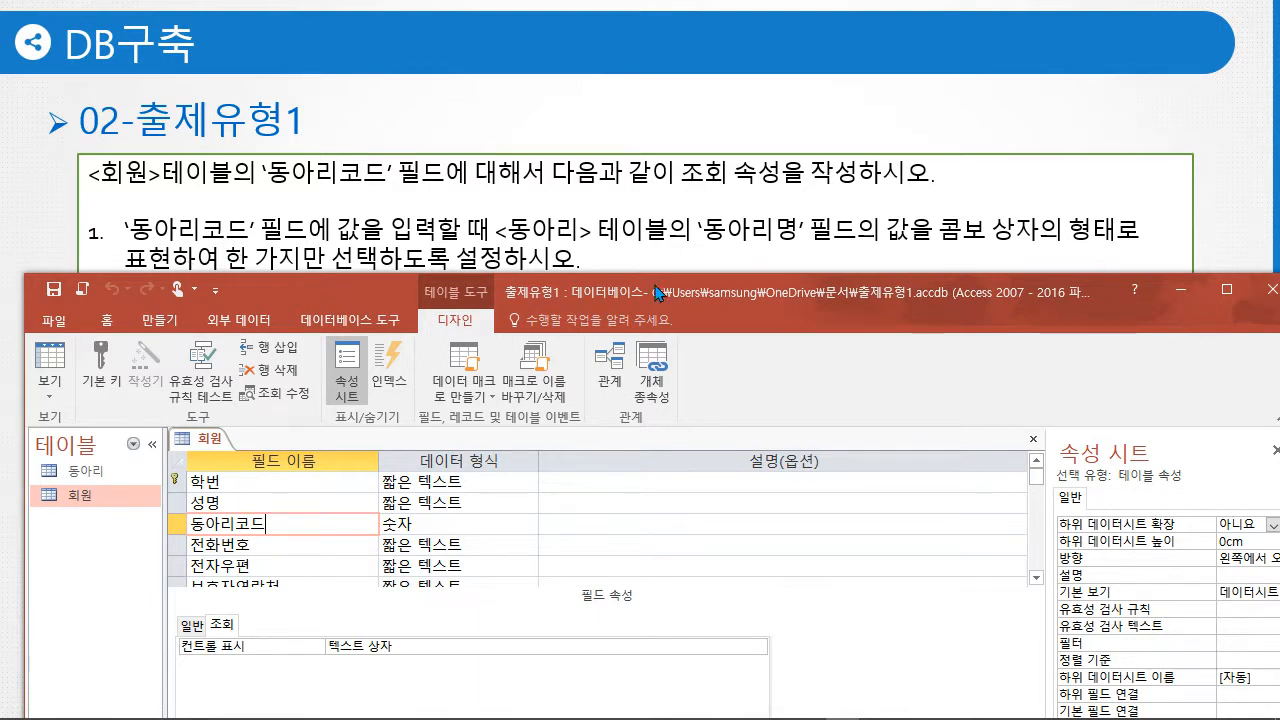
{"action": "left_click_drag", "start_coordinate": [660, 300], "coordinate": [650, 370]}
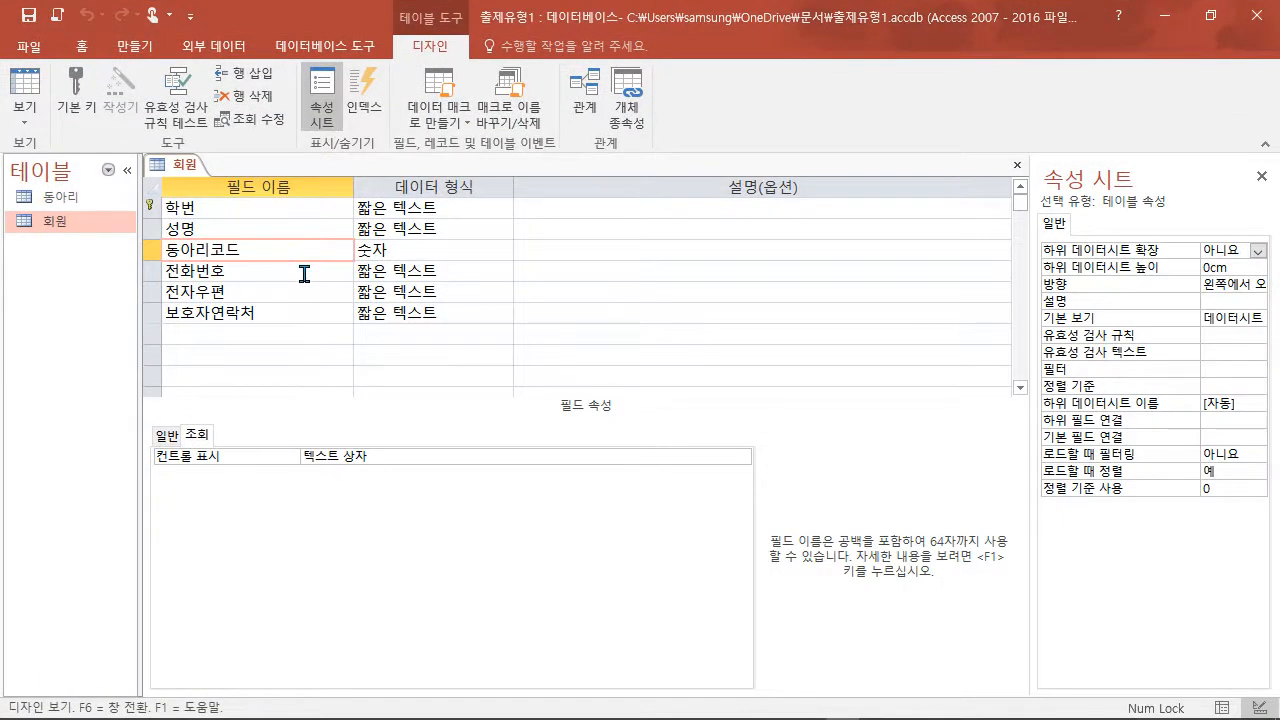
{"action": "left_click", "coordinate": [462, 455]}
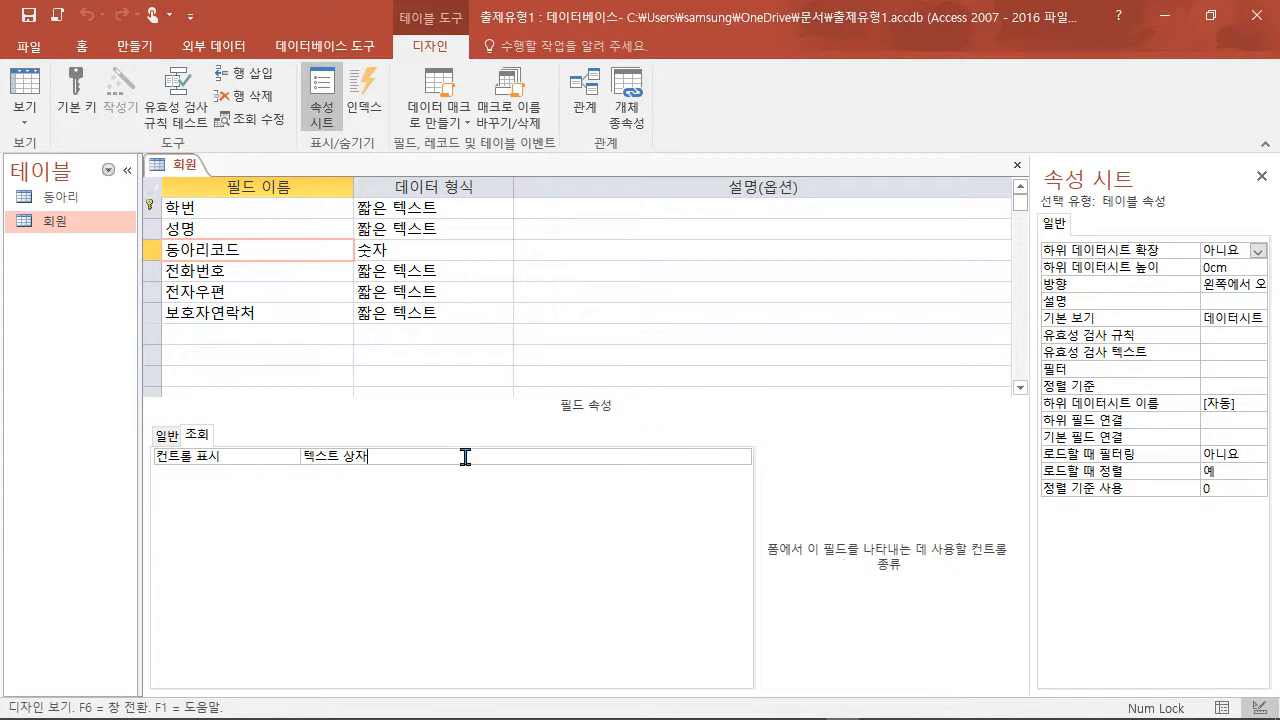
{"action": "left_click", "coordinate": [741, 457]}
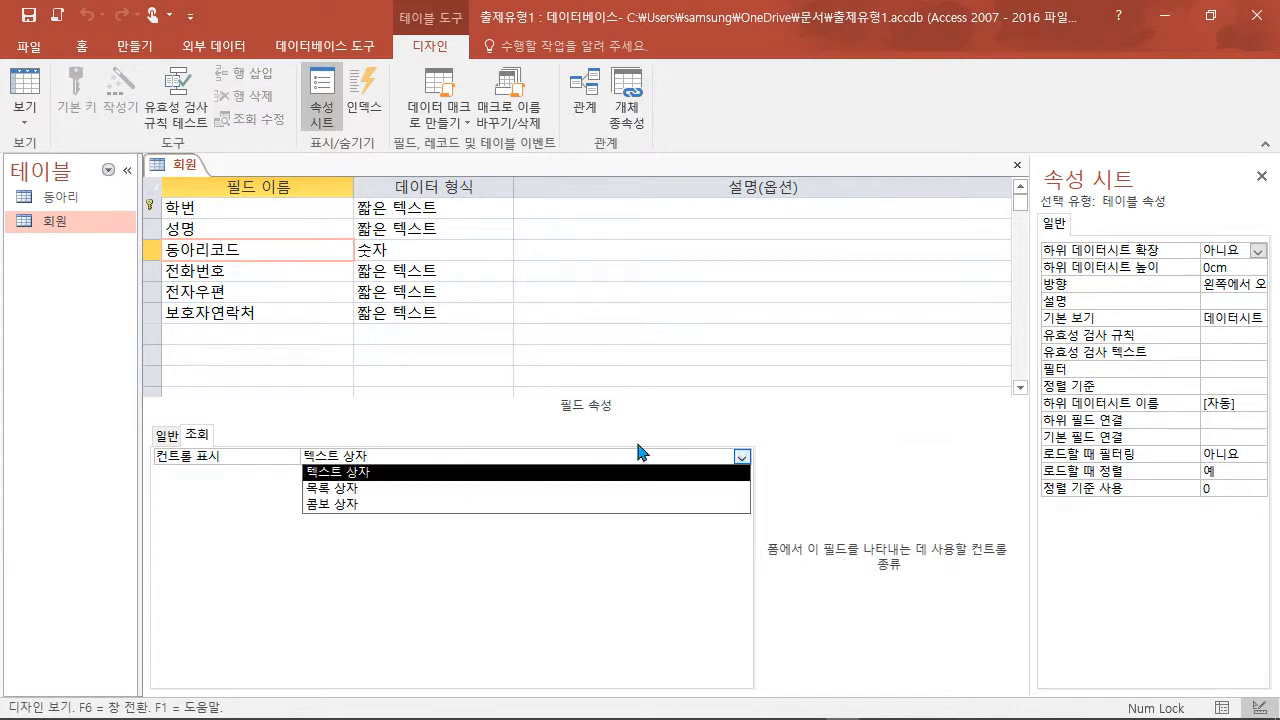
{"action": "left_click", "coordinate": [336, 505]}
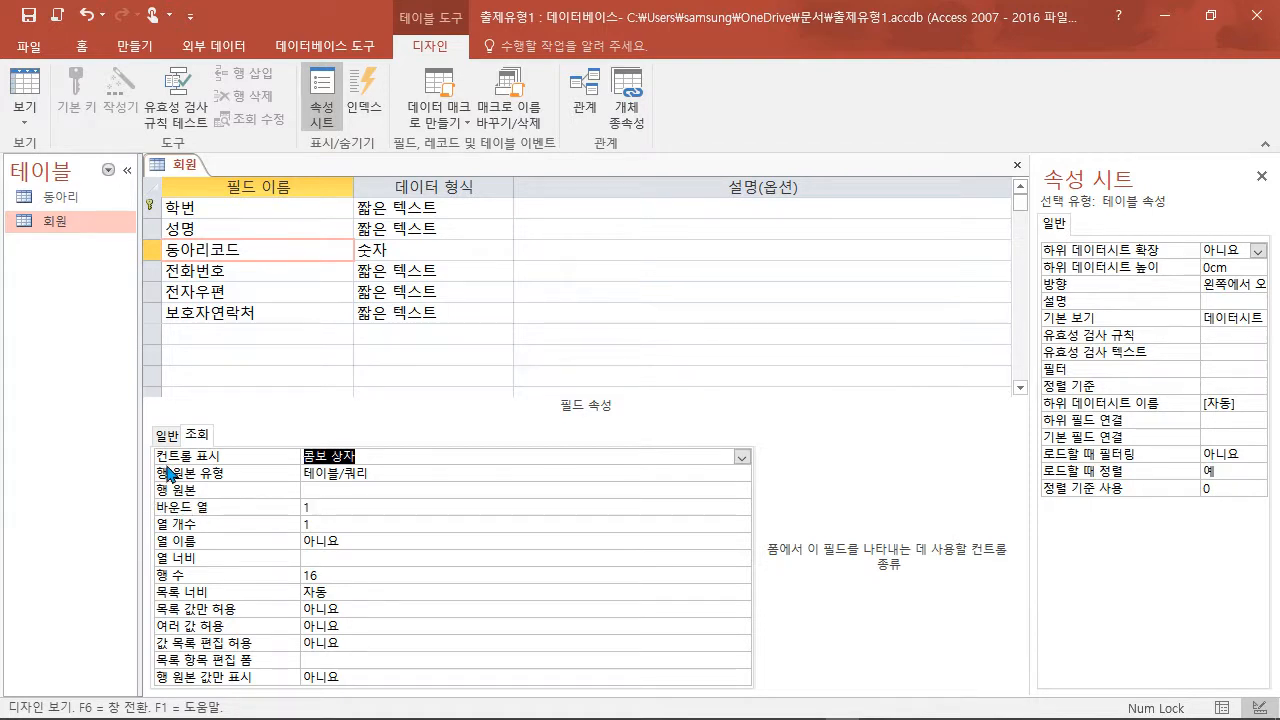
- Start the query builder for the 동아리코드 lookup's row source, add the 동아리 table, and enlarge its field list
{"action": "left_click", "coordinate": [375, 489]}
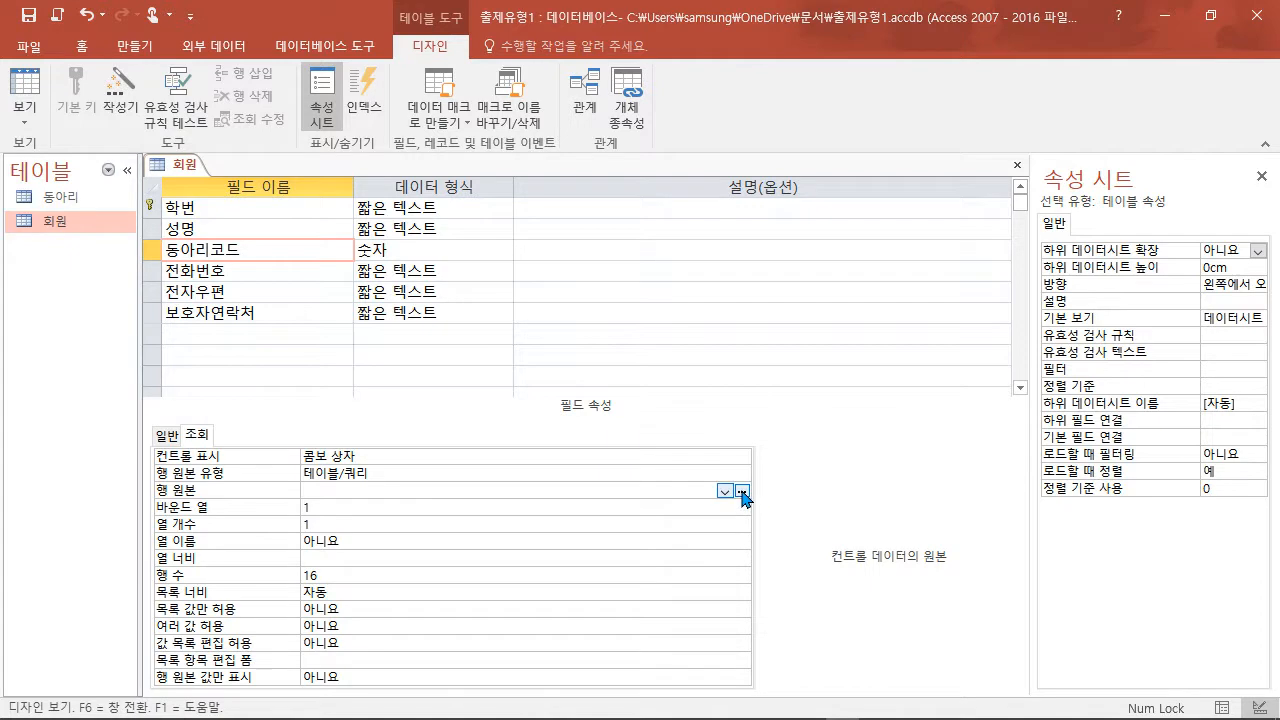
{"action": "left_click", "coordinate": [742, 491]}
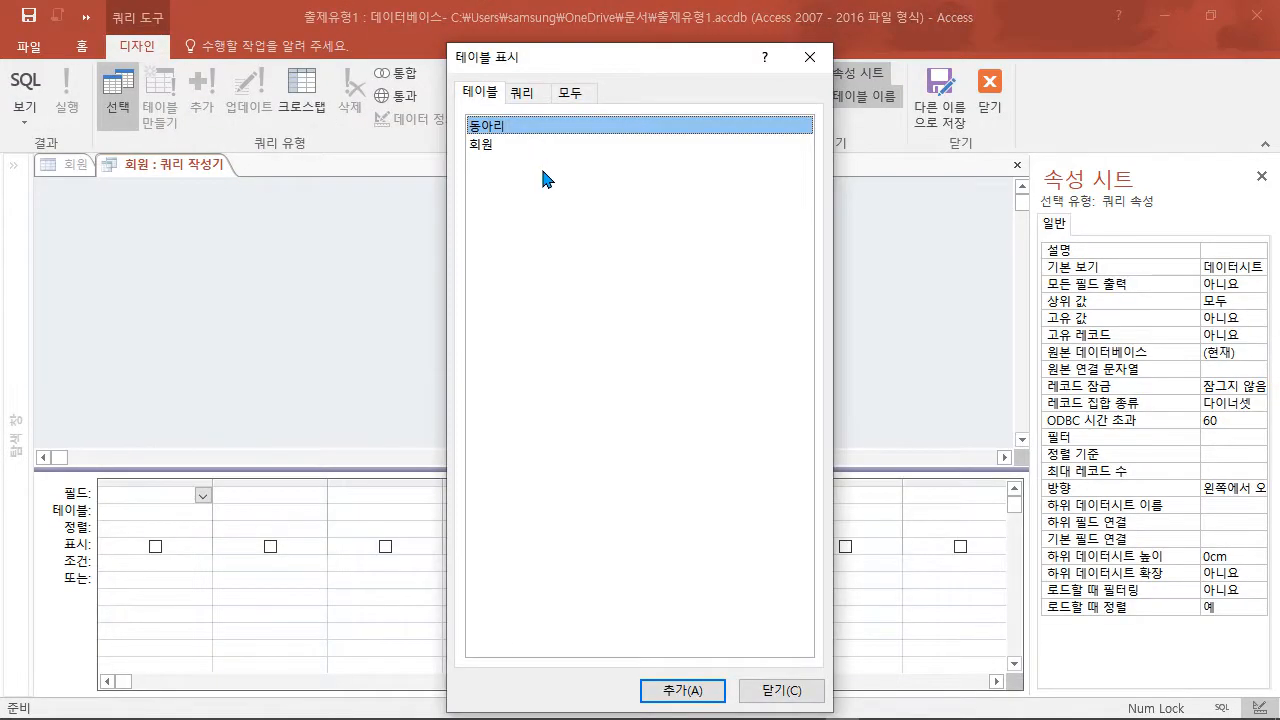
{"action": "double_click", "coordinate": [522, 128]}
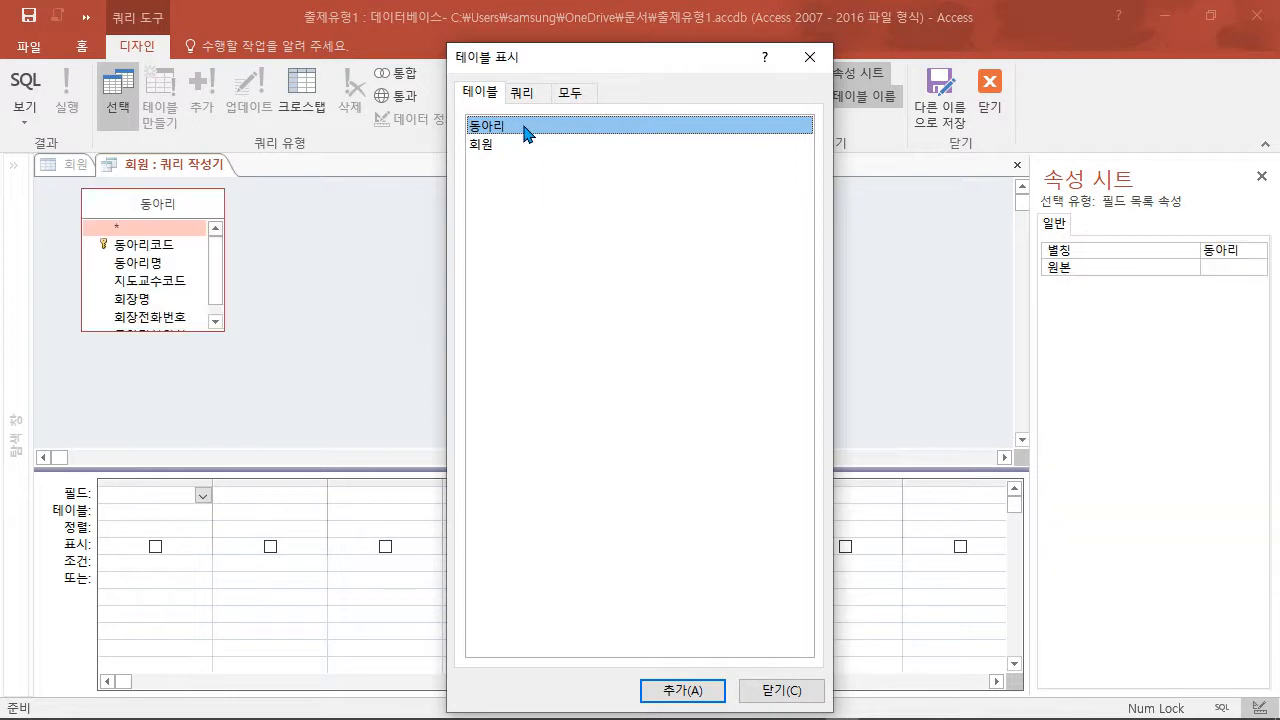
{"action": "left_click", "coordinate": [805, 693]}
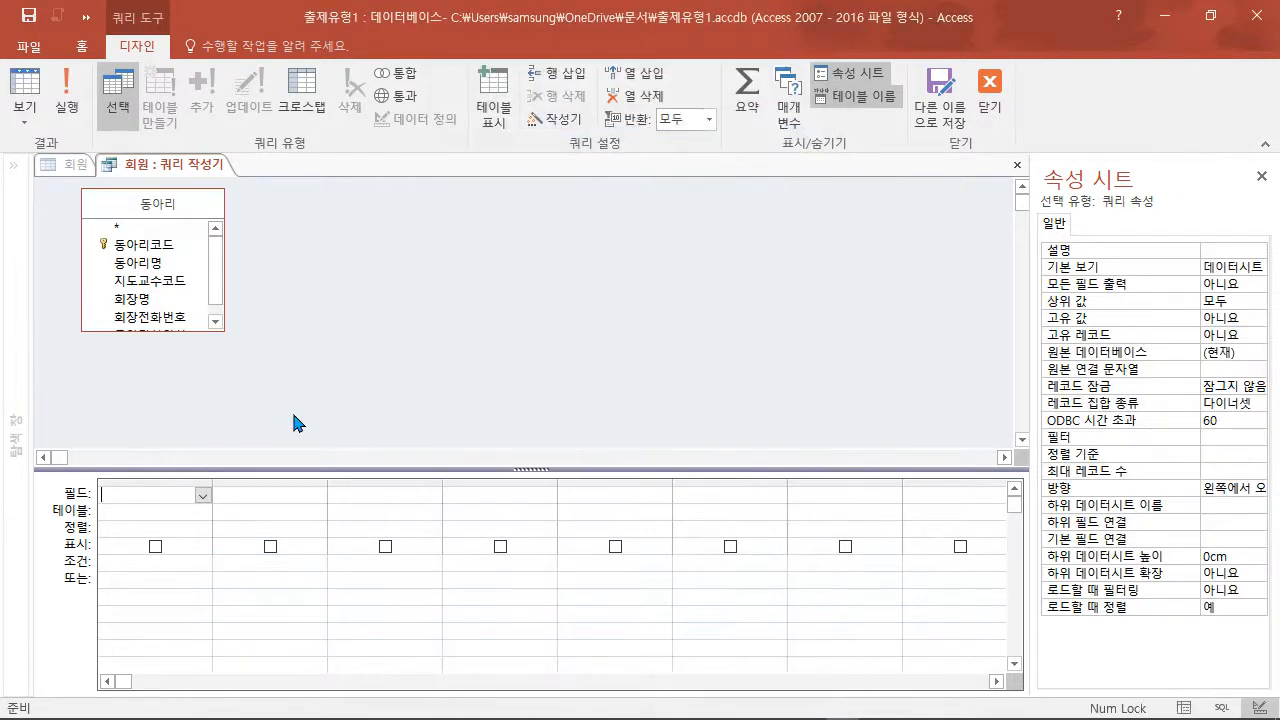
{"action": "left_click_drag", "start_coordinate": [193, 328], "coordinate": [192, 388]}
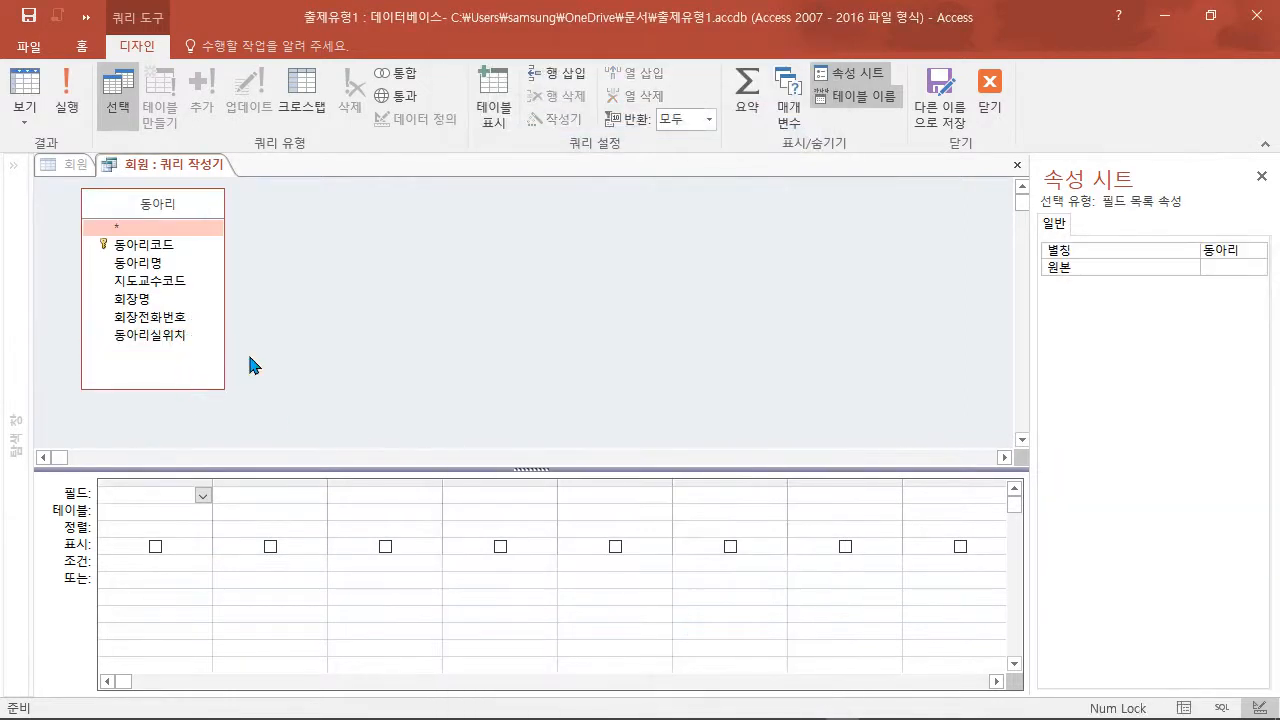
- Add 동아리코드 and 동아리명 to the query as the slide requires, and close the builder, saving the row source
{"action": "double_click", "coordinate": [432, 14]}
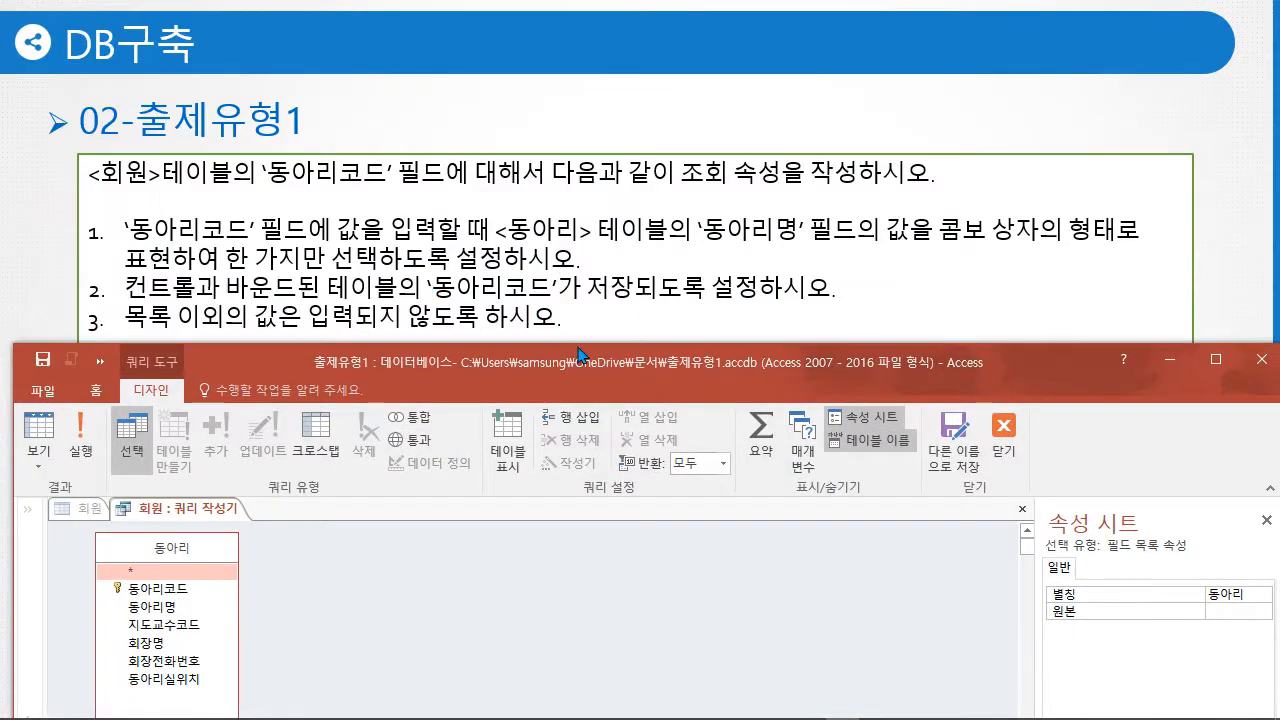
{"action": "double_click", "coordinate": [527, 363]}
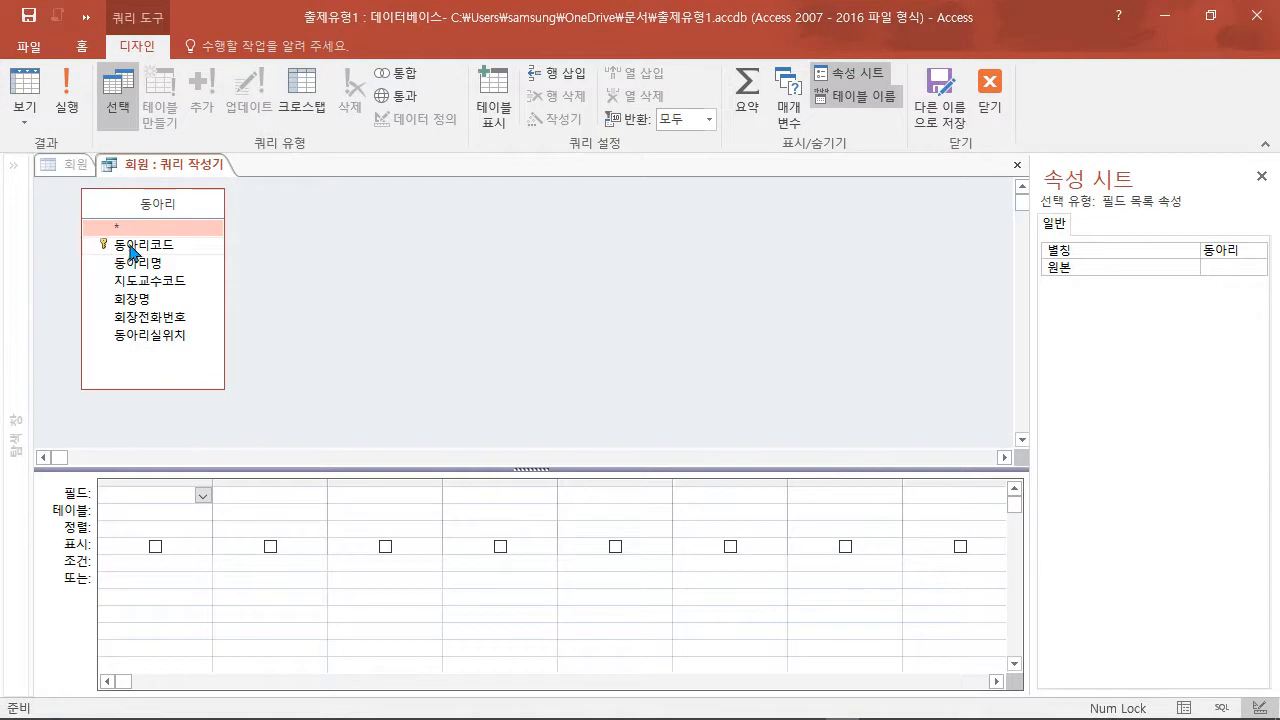
{"action": "double_click", "coordinate": [130, 249]}
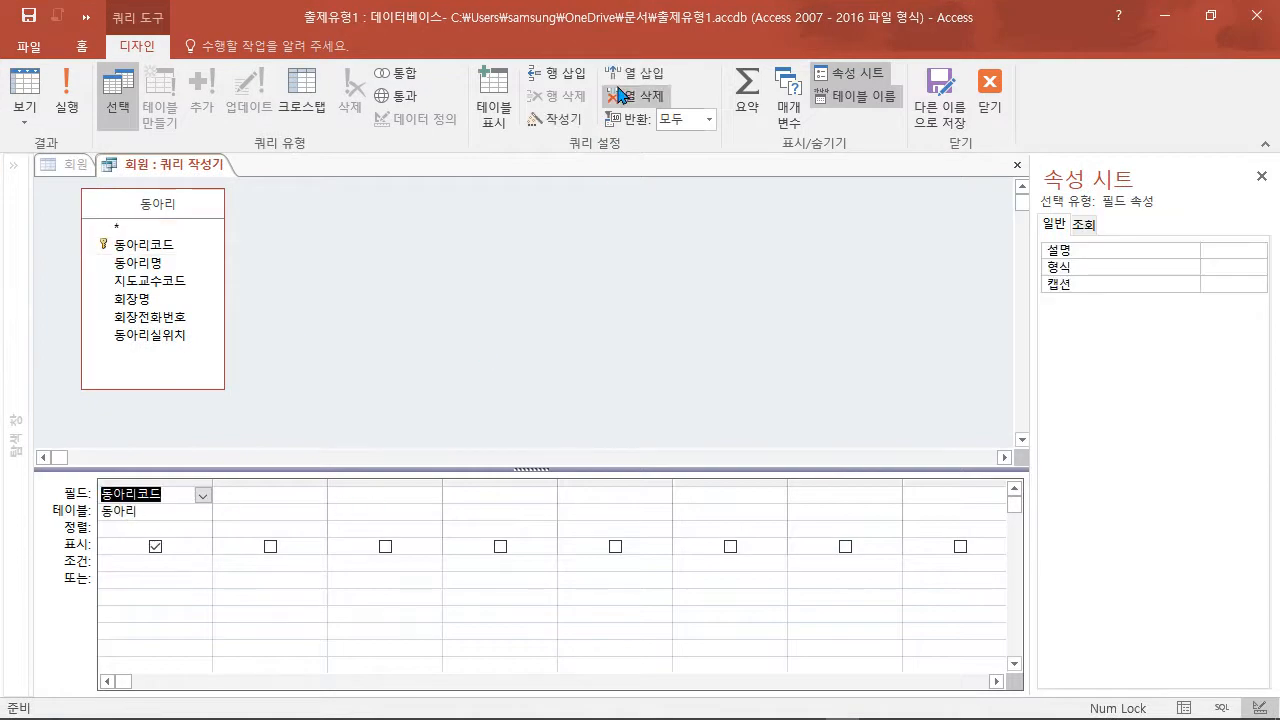
{"action": "double_click", "coordinate": [640, 22]}
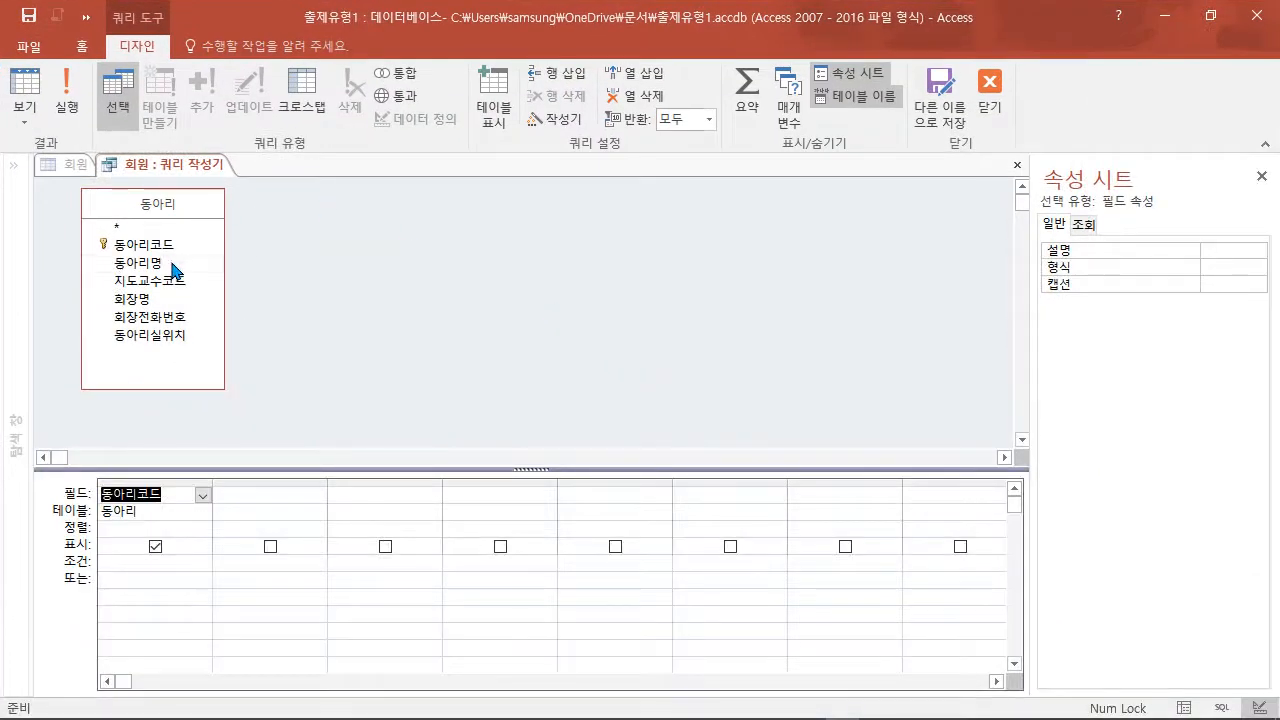
{"action": "left_click_drag", "start_coordinate": [175, 270], "coordinate": [300, 508]}
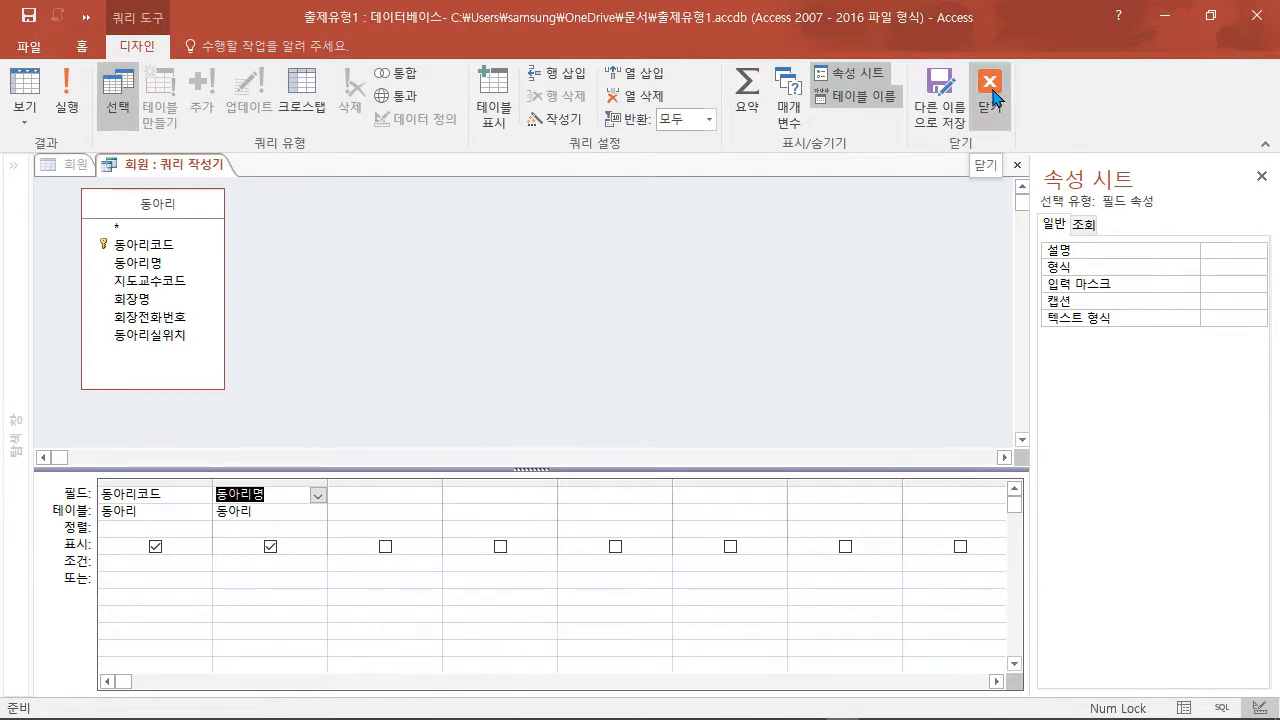
{"action": "left_click", "coordinate": [993, 97]}
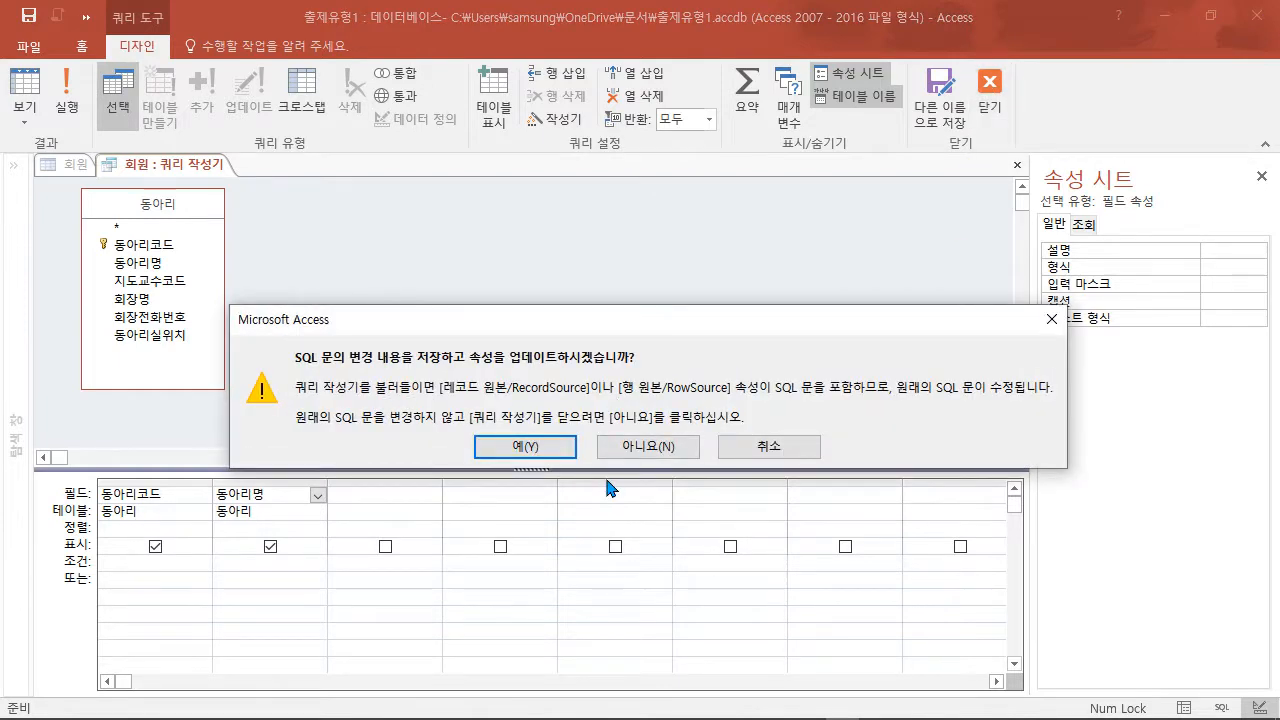
{"action": "left_click", "coordinate": [536, 450]}
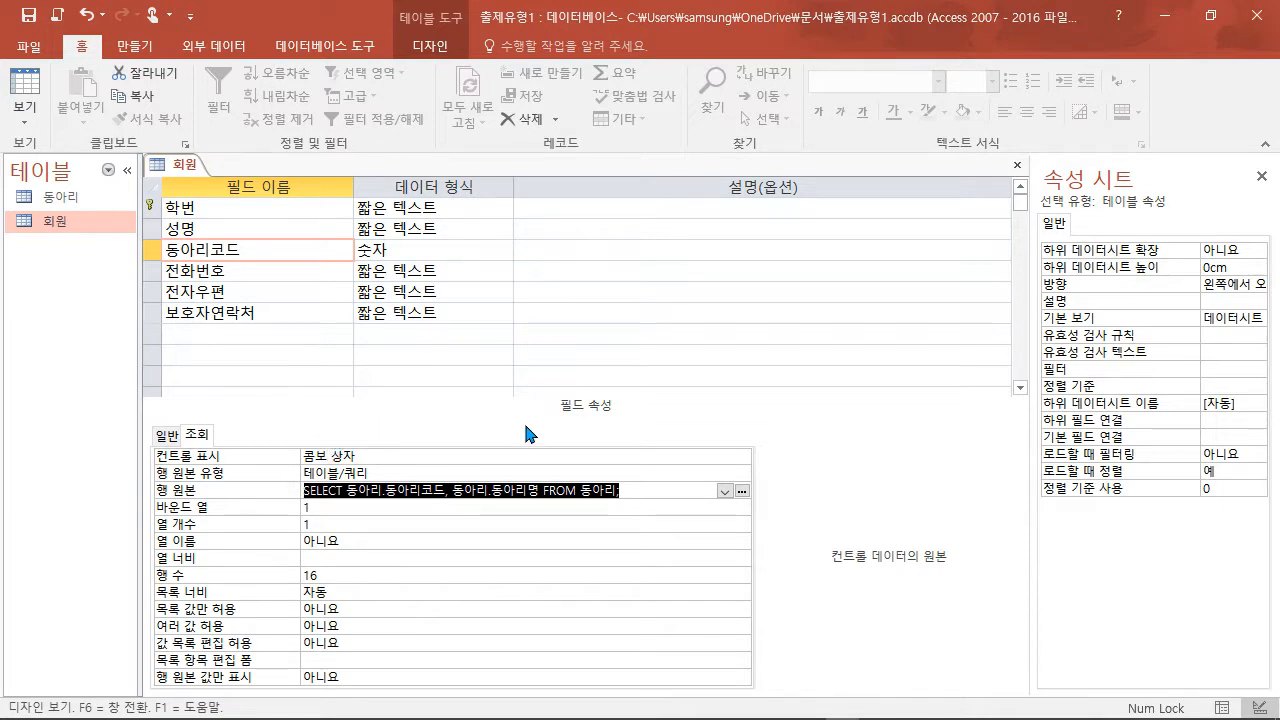
- Set the 동아리코드 lookup's column count to 2 and its column width to 0
{"action": "left_click", "coordinate": [347, 528]}
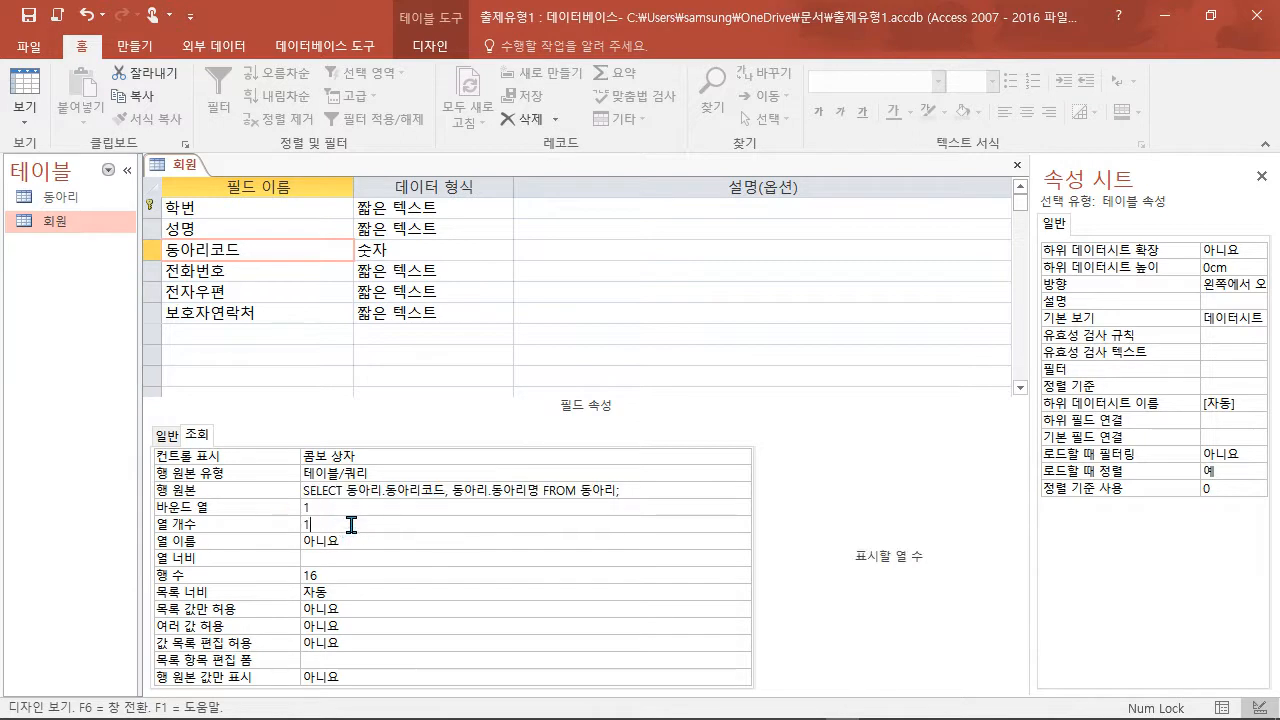
{"action": "left_click", "coordinate": [276, 522]}
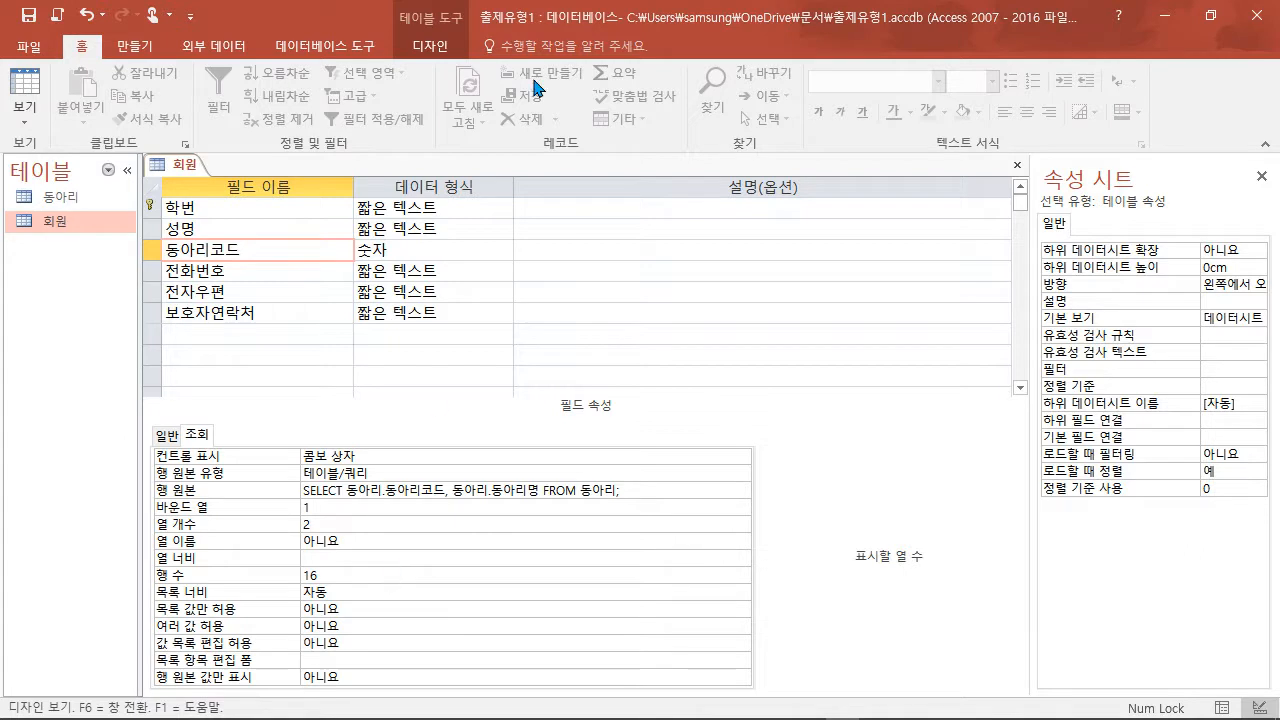
{"action": "double_click", "coordinate": [587, 26]}
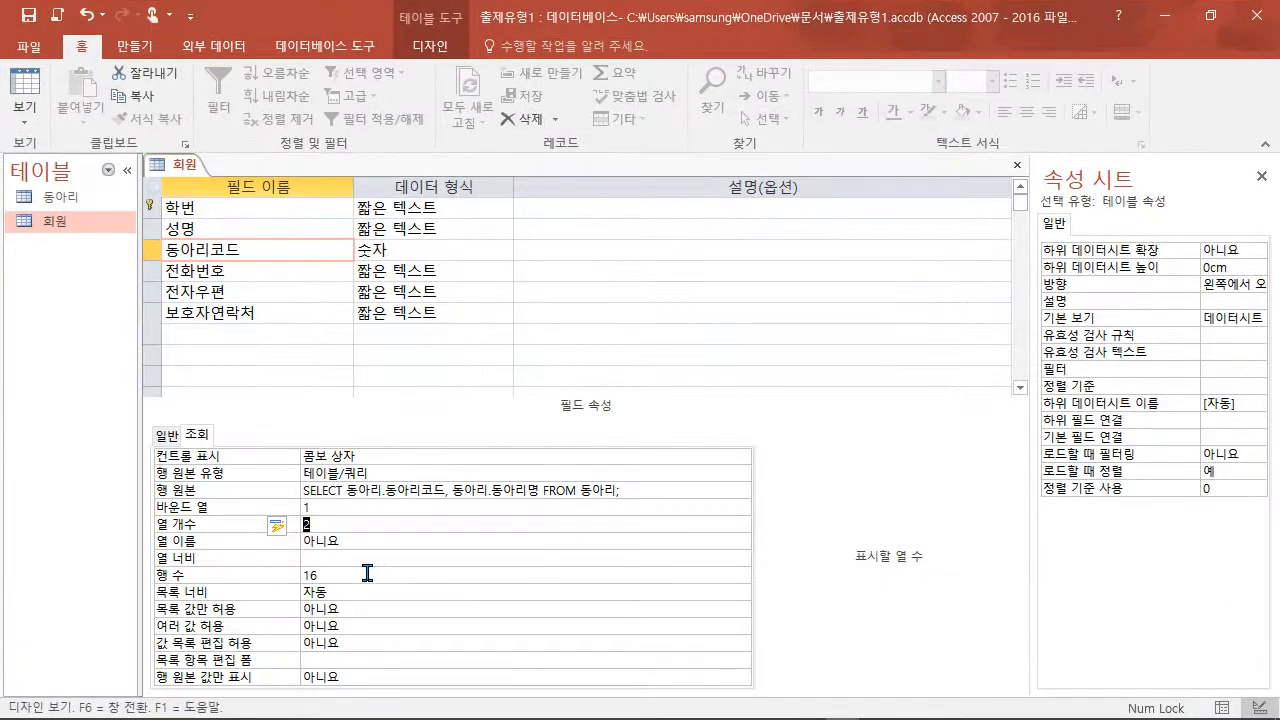
{"action": "left_click", "coordinate": [357, 558]}
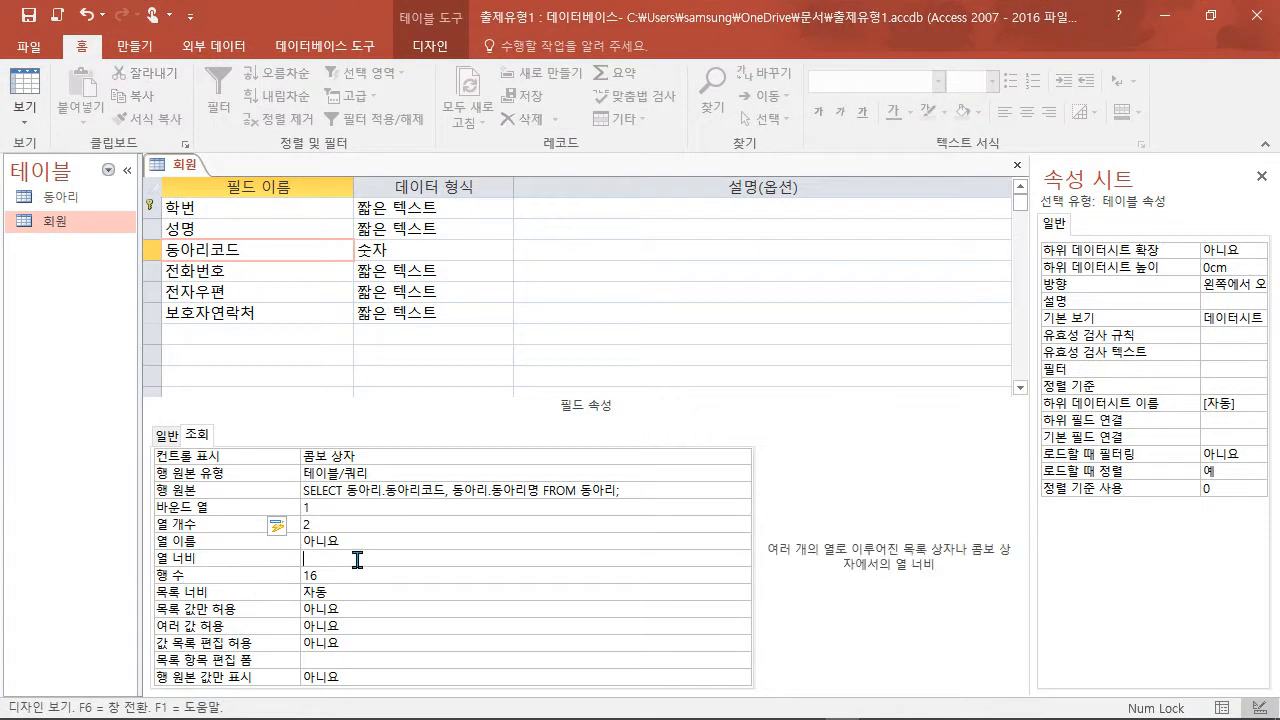
{"action": "type", "text": "0"}
- Set 목록 값만 허용 to 예 and close the 회원 table with its design changes saved
{"action": "double_click", "coordinate": [352, 608]}
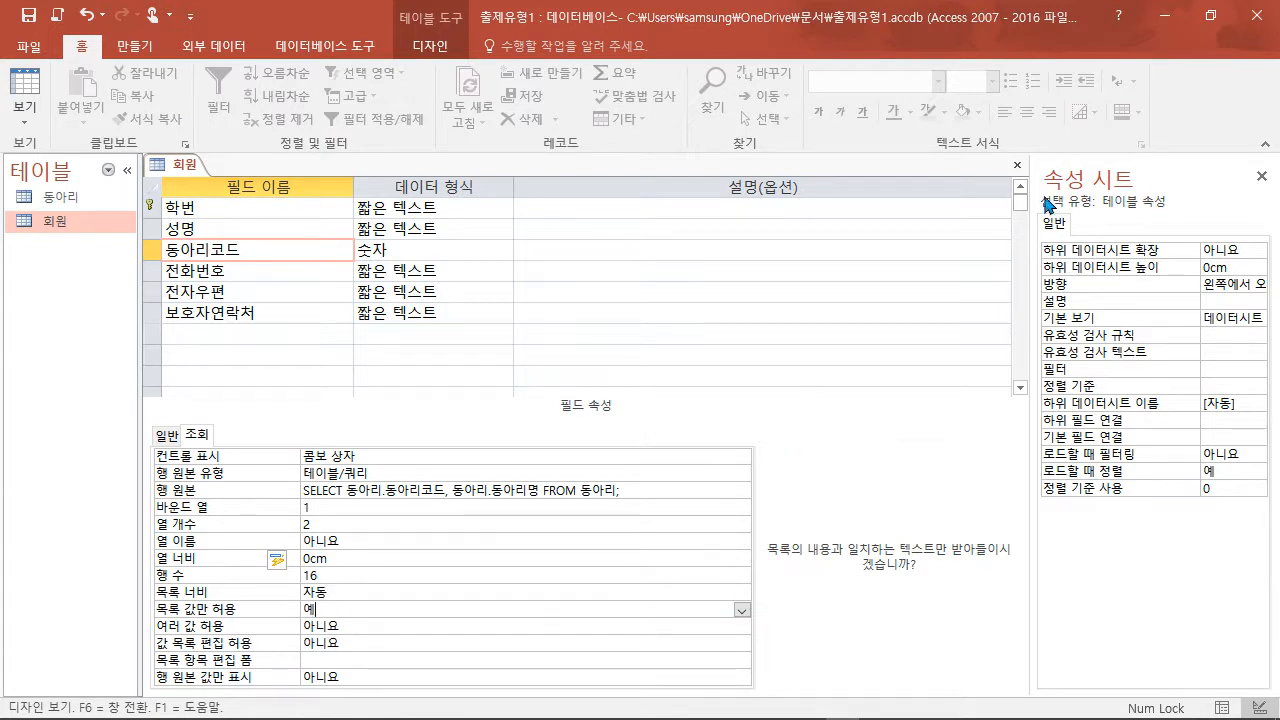
{"action": "left_click", "coordinate": [1017, 166]}
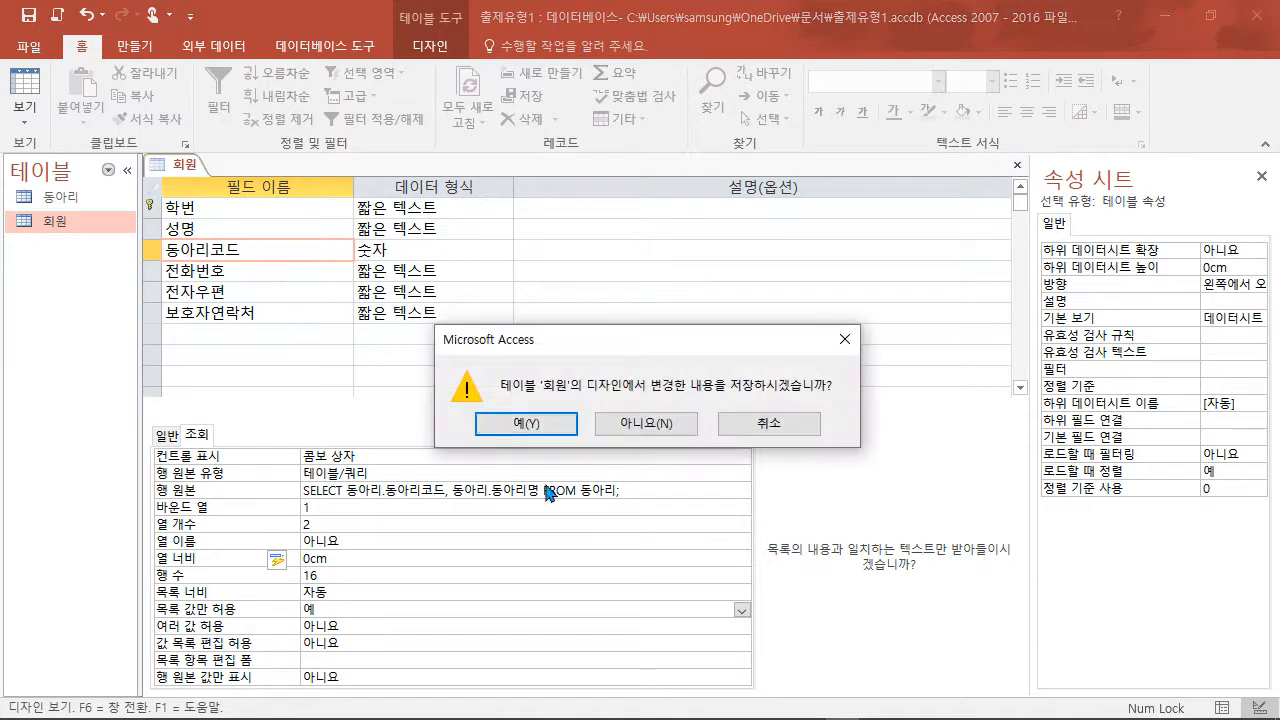
{"action": "left_click", "coordinate": [507, 428]}
- Open the 회원 table's data and view the 동아리코드 combo list in the first record
{"action": "double_click", "coordinate": [57, 222]}
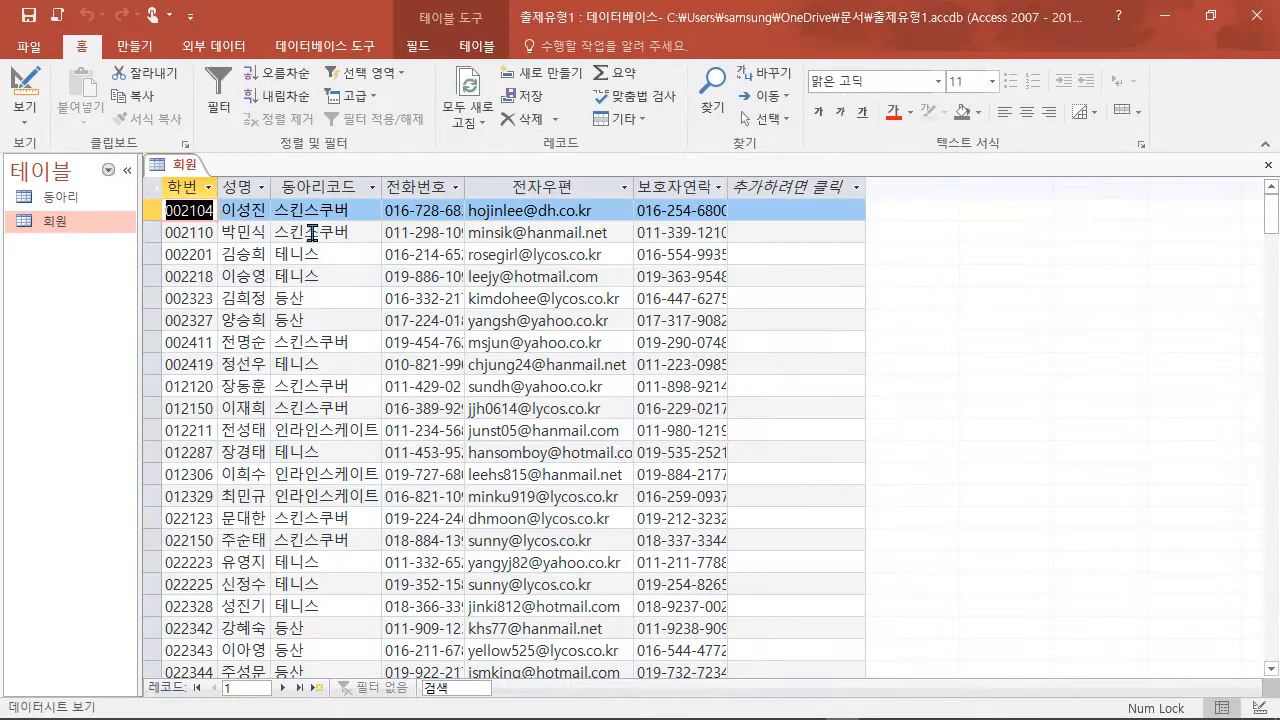
{"action": "left_click", "coordinate": [334, 209]}
{"action": "left_click", "coordinate": [369, 208]}
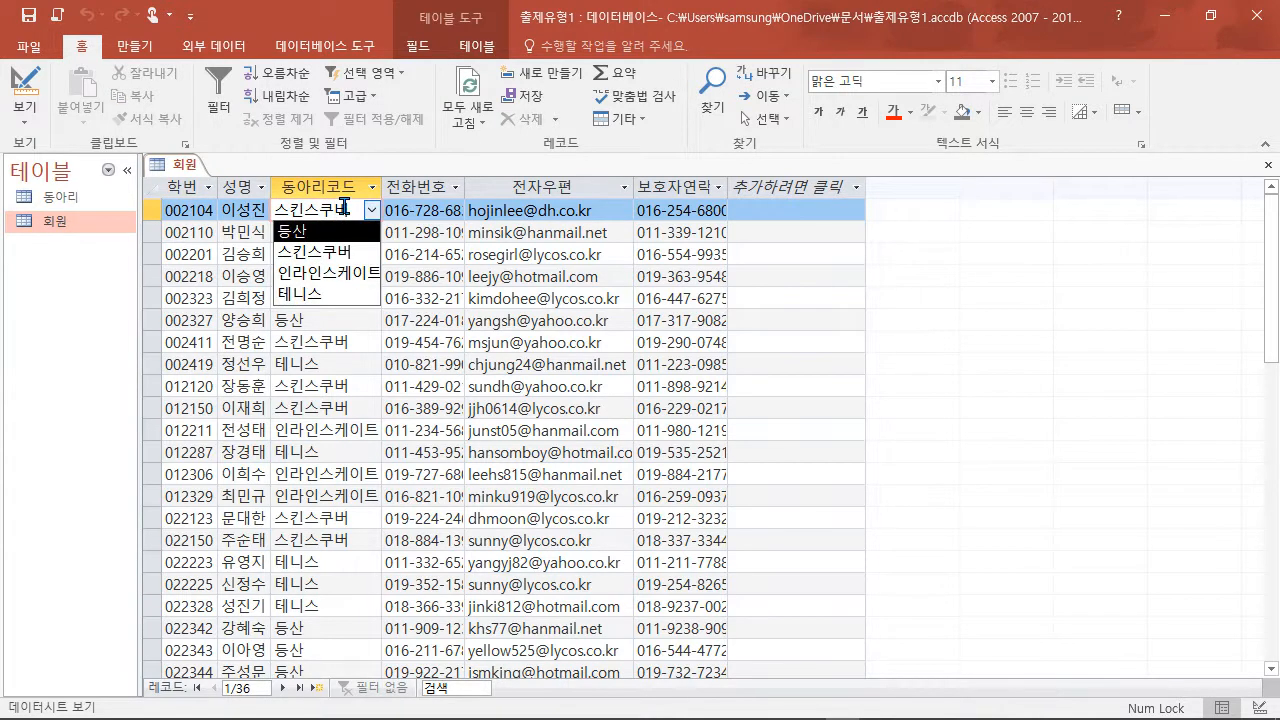
{"action": "left_click", "coordinate": [355, 317]}
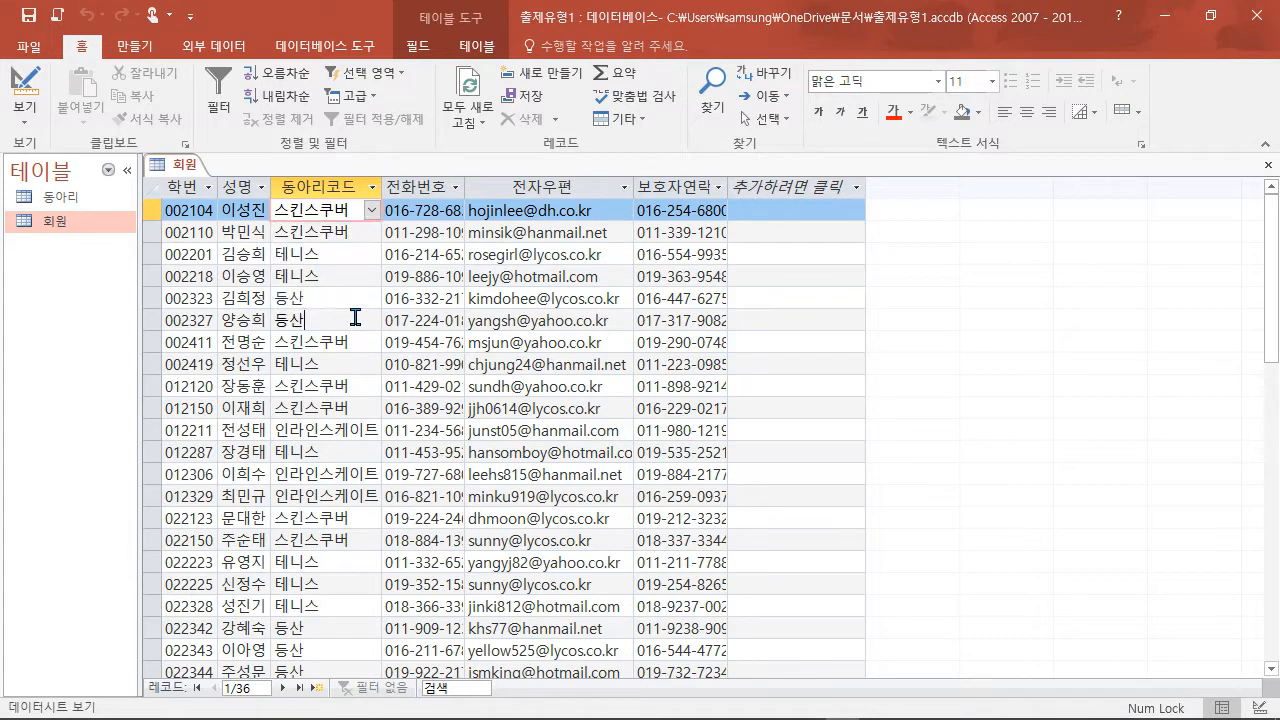
- Open the 동아리 table to compare its codes and names with the 동아리코드 combo list in the 회원 table's sixth record
{"action": "double_click", "coordinate": [60, 198]}
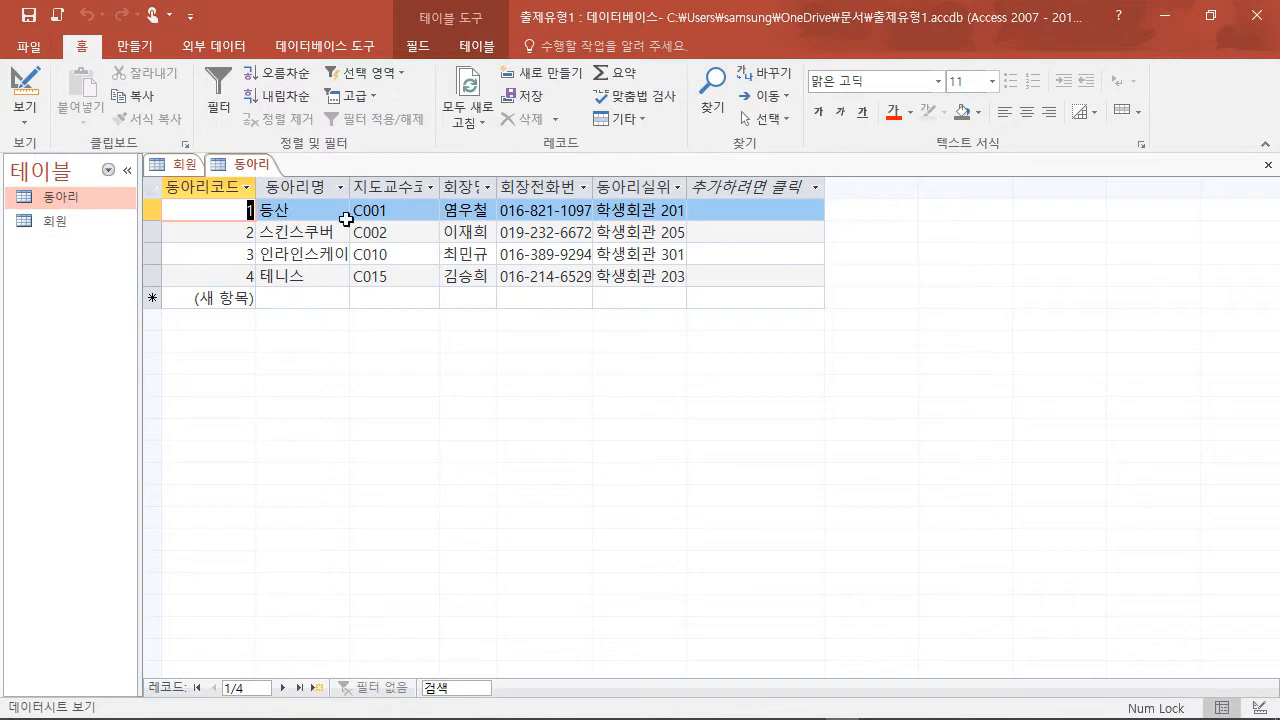
{"action": "left_click", "coordinate": [317, 204]}
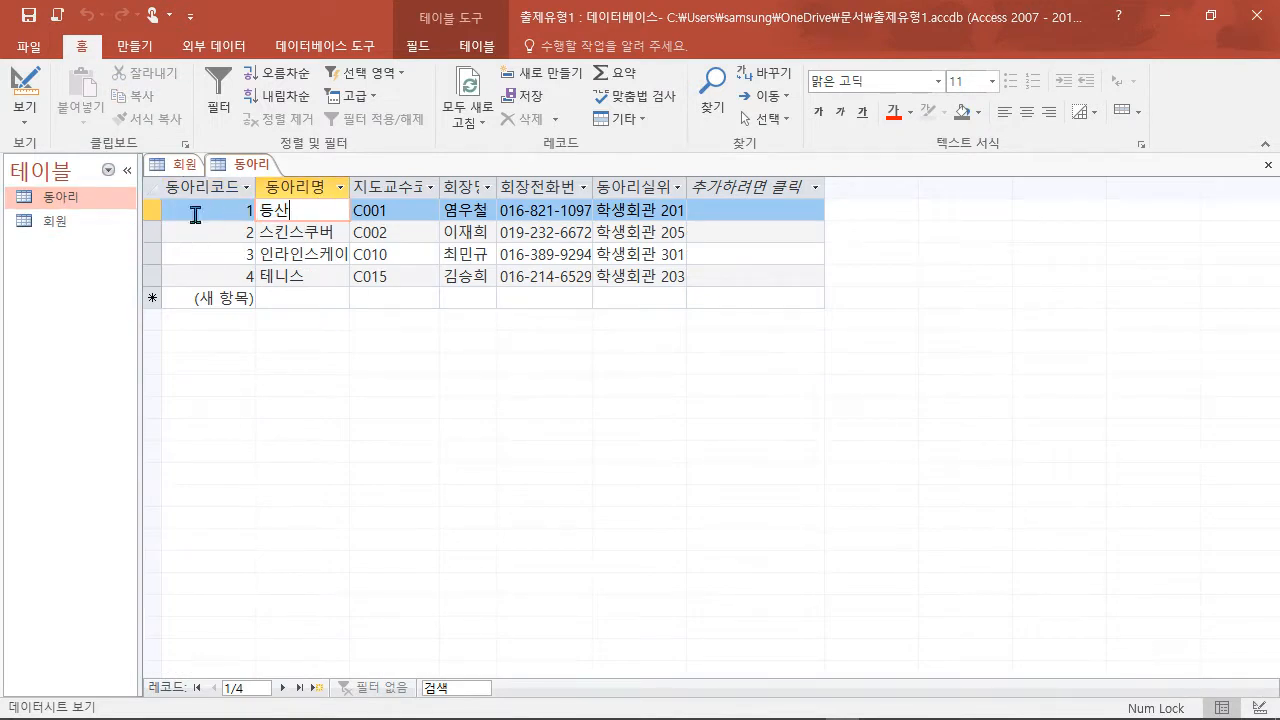
{"action": "left_click", "coordinate": [178, 164]}
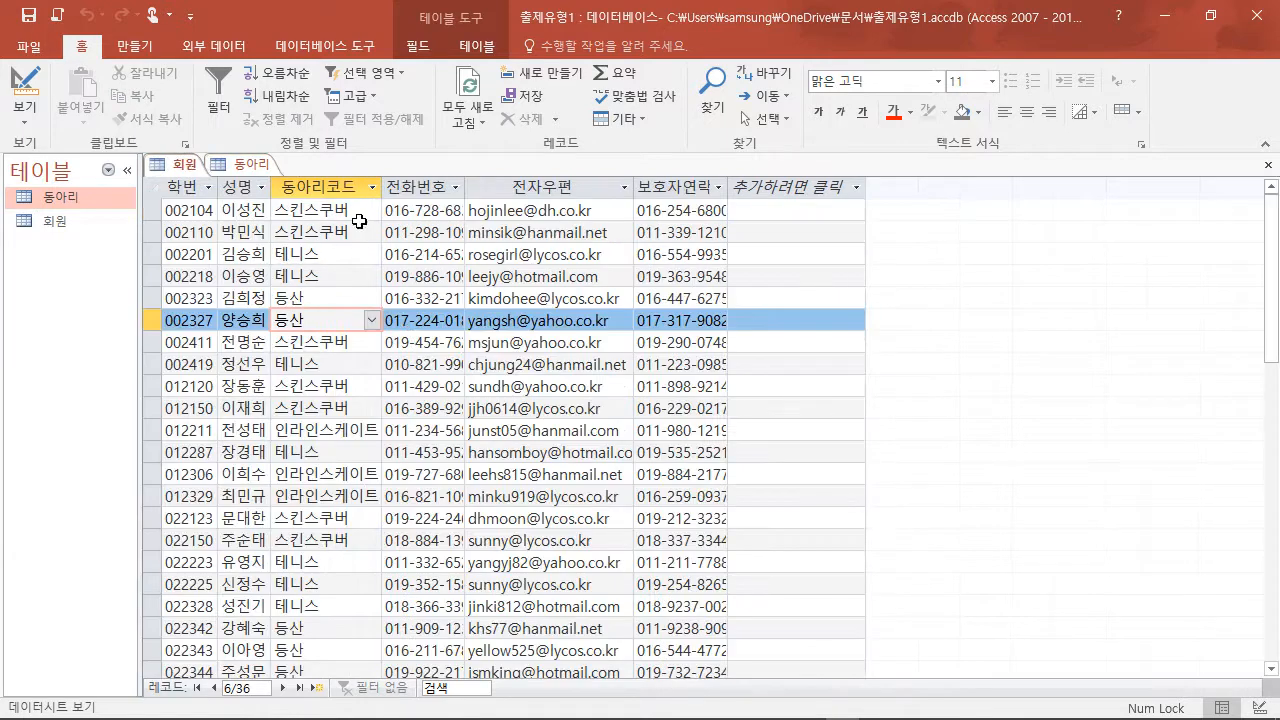
{"action": "left_click", "coordinate": [371, 319]}
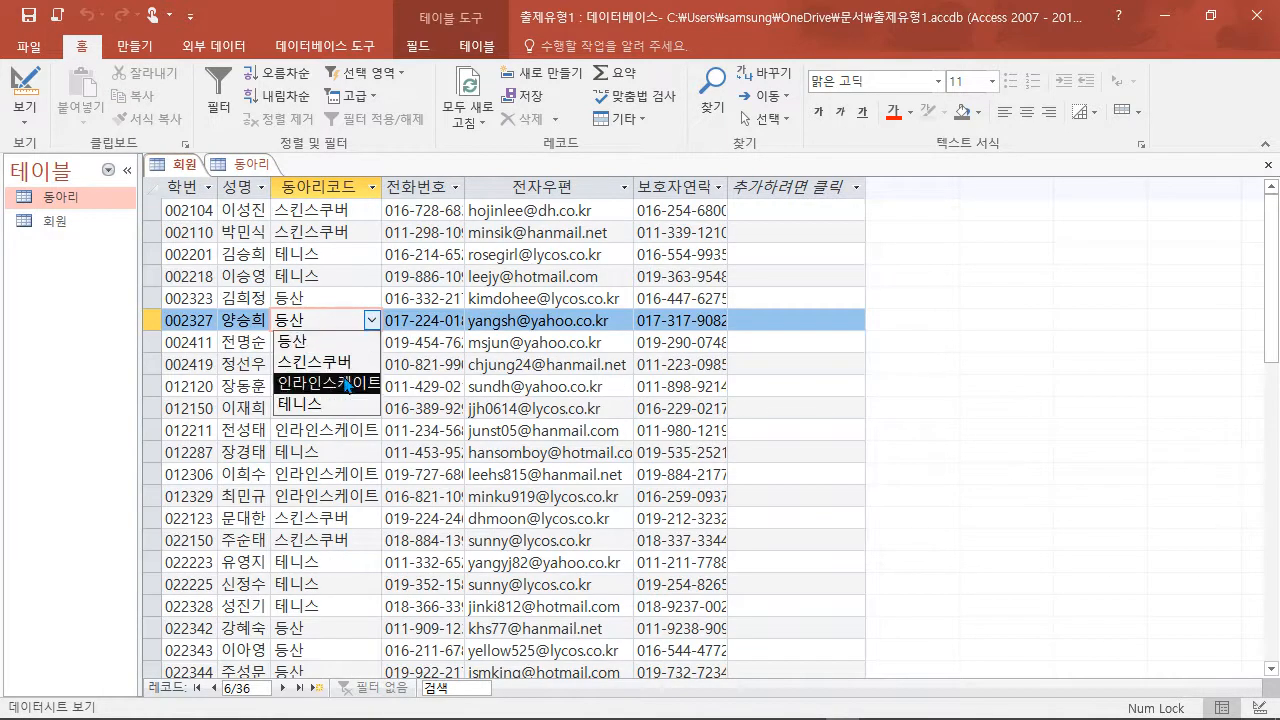
{"action": "left_click", "coordinate": [356, 296]}
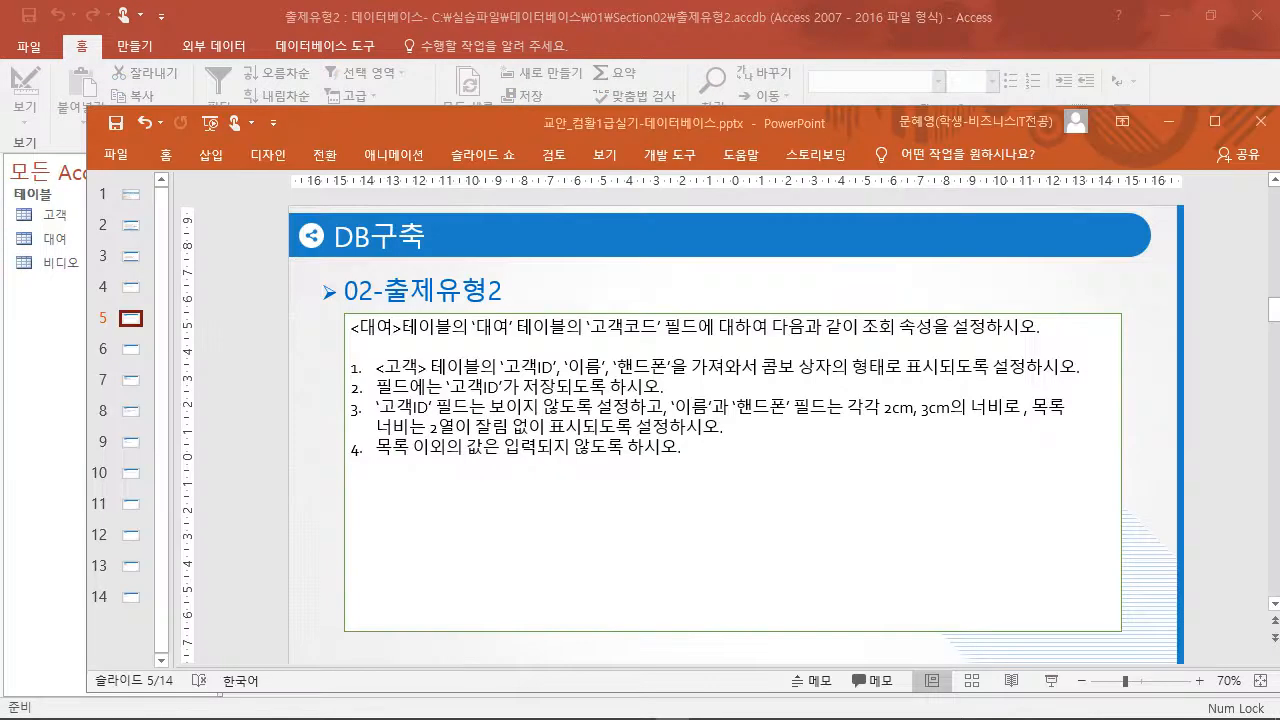
- Maximize the PowerPoint window with the 02-출제유형2 slide and place the cursor in the first line of the task text
{"action": "left_click_drag", "start_coordinate": [516, 140], "coordinate": [445, 3]}
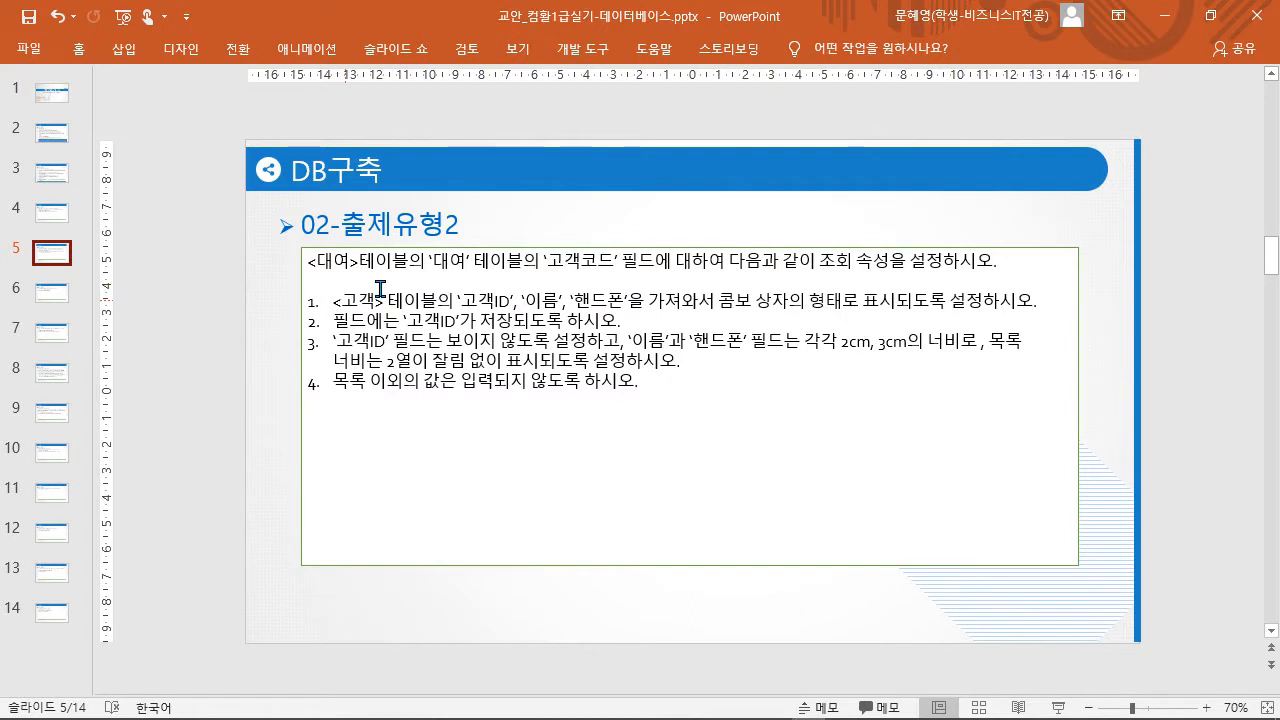
{"action": "left_click", "coordinate": [425, 262]}
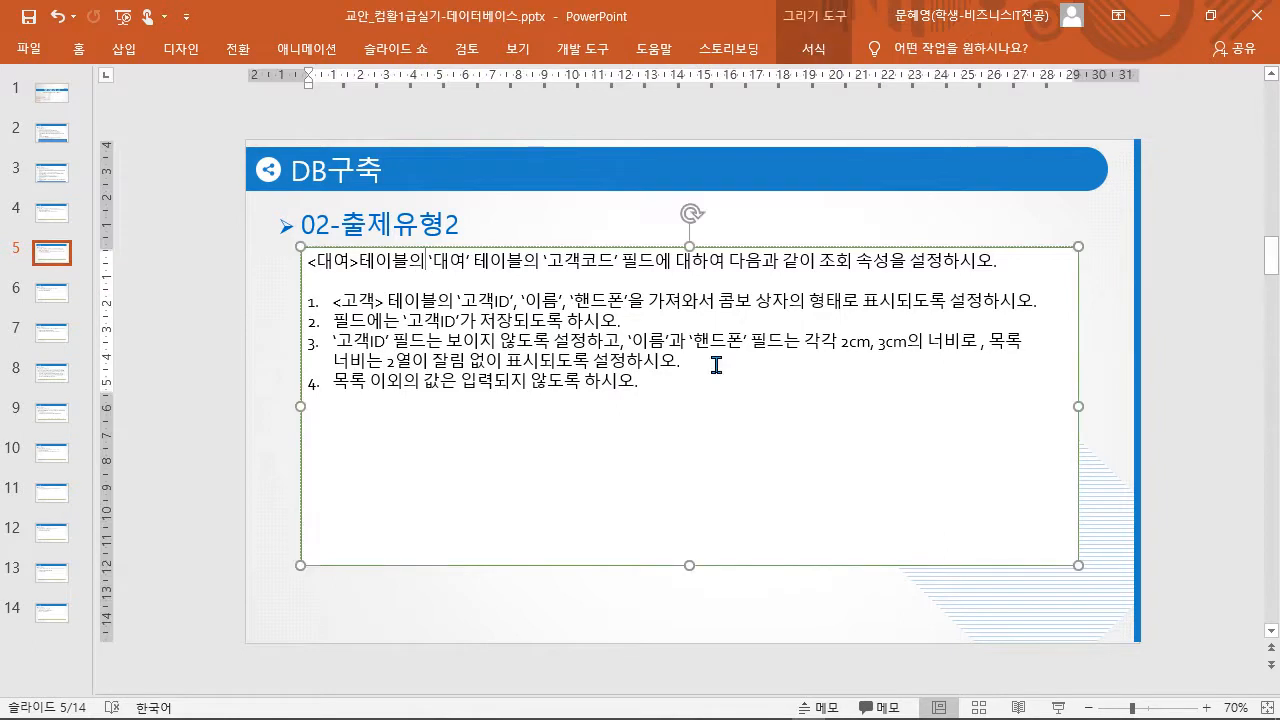
- Delete the redundant ‘대여’ 테이블의 wording from the first line of the 02-출제유형2 task text
{"action": "key", "text": "Delete"}
{"action": "key", "text": "Delete"}
{"action": "key", "text": "Delete"}
{"action": "key", "text": "Delete"}
{"action": "key", "text": "Delete"}
{"action": "key", "text": "Delete"}
{"action": "key", "text": "Delete"}
{"action": "key", "text": "Delete"}
{"action": "key", "text": "Delete"}
{"action": "key", "text": "Delete"}
{"action": "key", "text": "Delete"}
{"action": "key", "text": "Delete"}
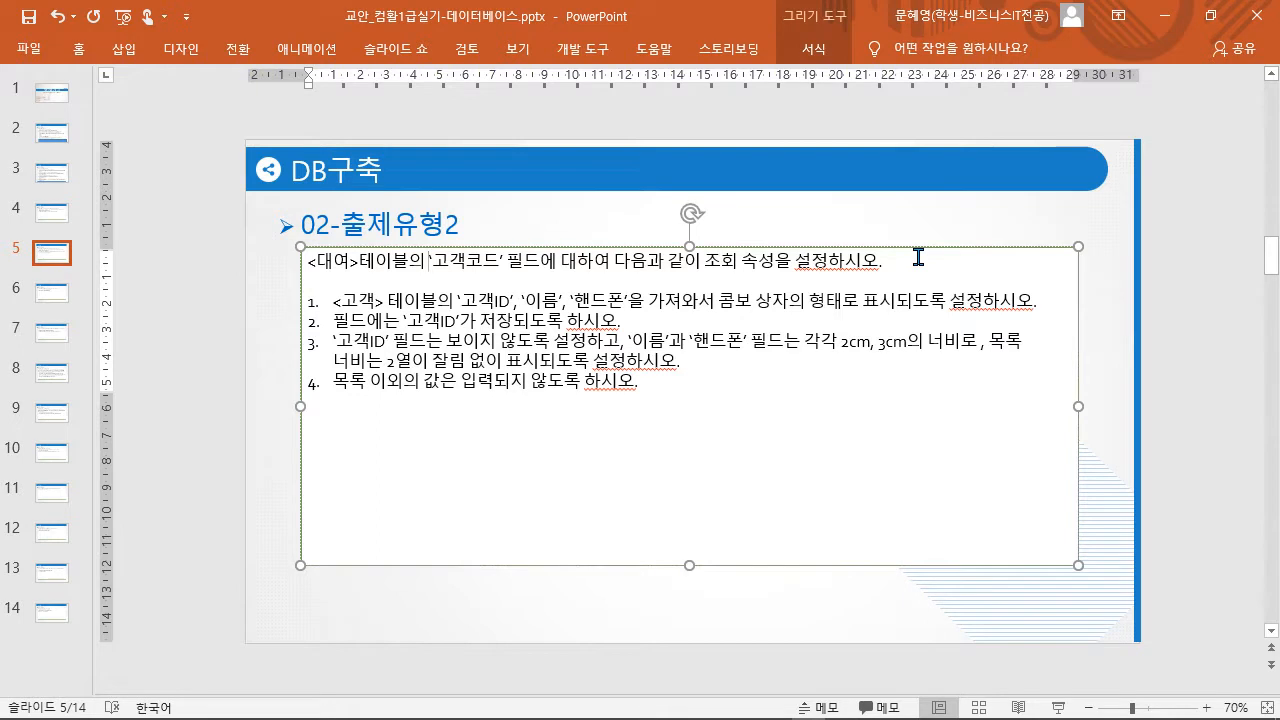
- Copy the blue cover rectangle from slide 2 to slide 5 and place it over the task text just below item 1
{"action": "left_click", "coordinate": [55, 132]}
{"action": "left_click", "coordinate": [505, 597]}
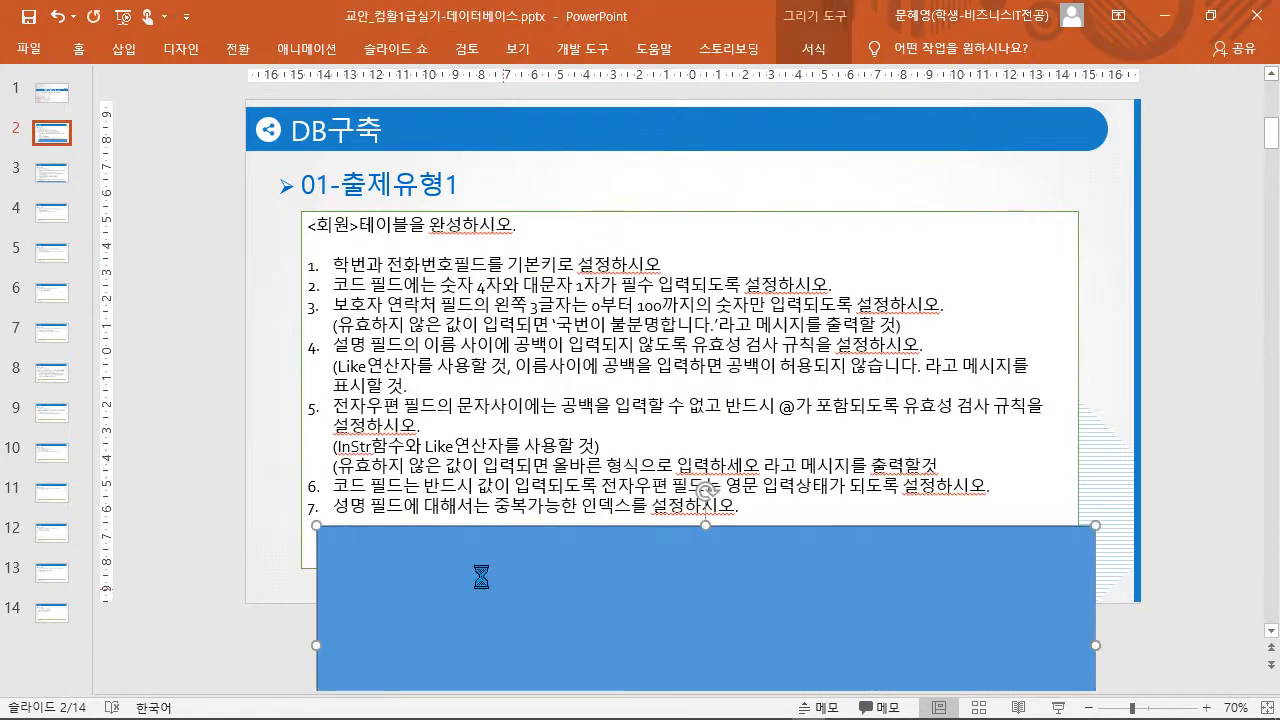
{"action": "left_click", "coordinate": [44, 220]}
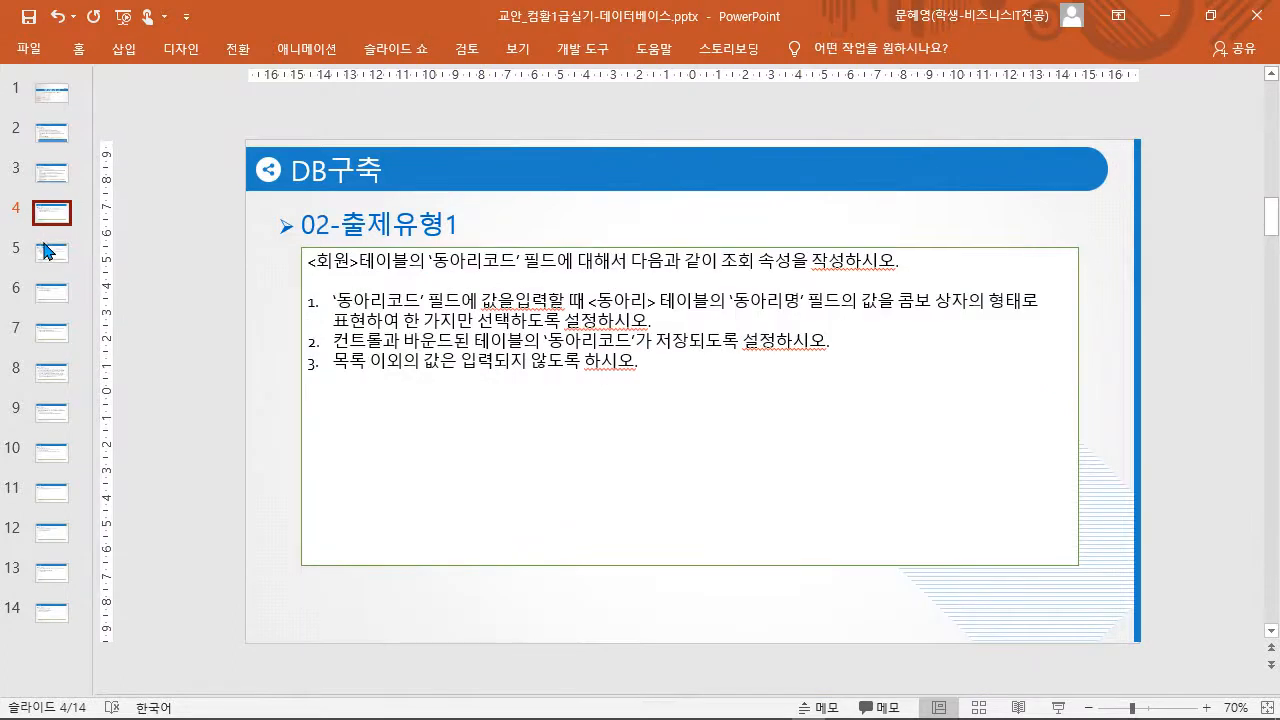
{"action": "left_click", "coordinate": [44, 256]}
{"action": "key", "text": "ctrl+v"}
{"action": "left_click_drag", "start_coordinate": [487, 543], "coordinate": [477, 294]}
{"action": "scroll", "coordinate": [477, 294], "scroll_direction": "up", "scroll_amount": 2}
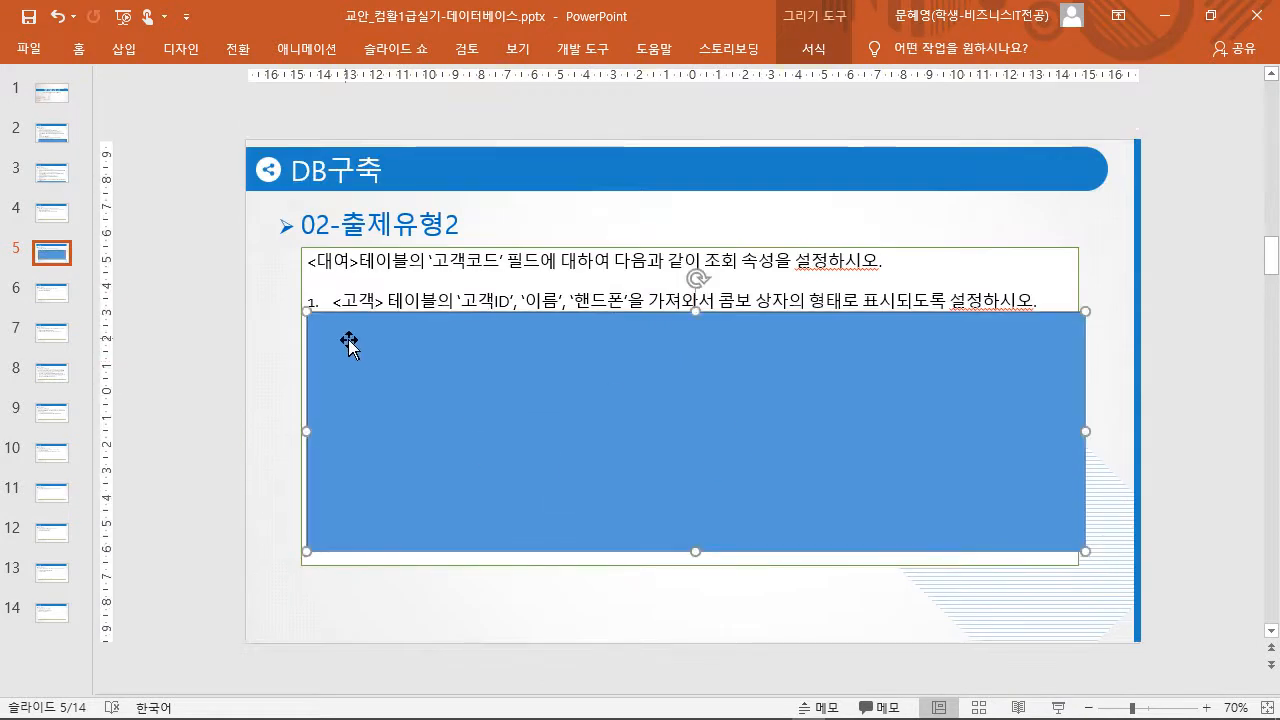
- Move the blue cover rectangle down in stages on slide 5 until task items 2 to 4 are uncovered, and deselect it
{"action": "left_click", "coordinate": [1116, 306]}
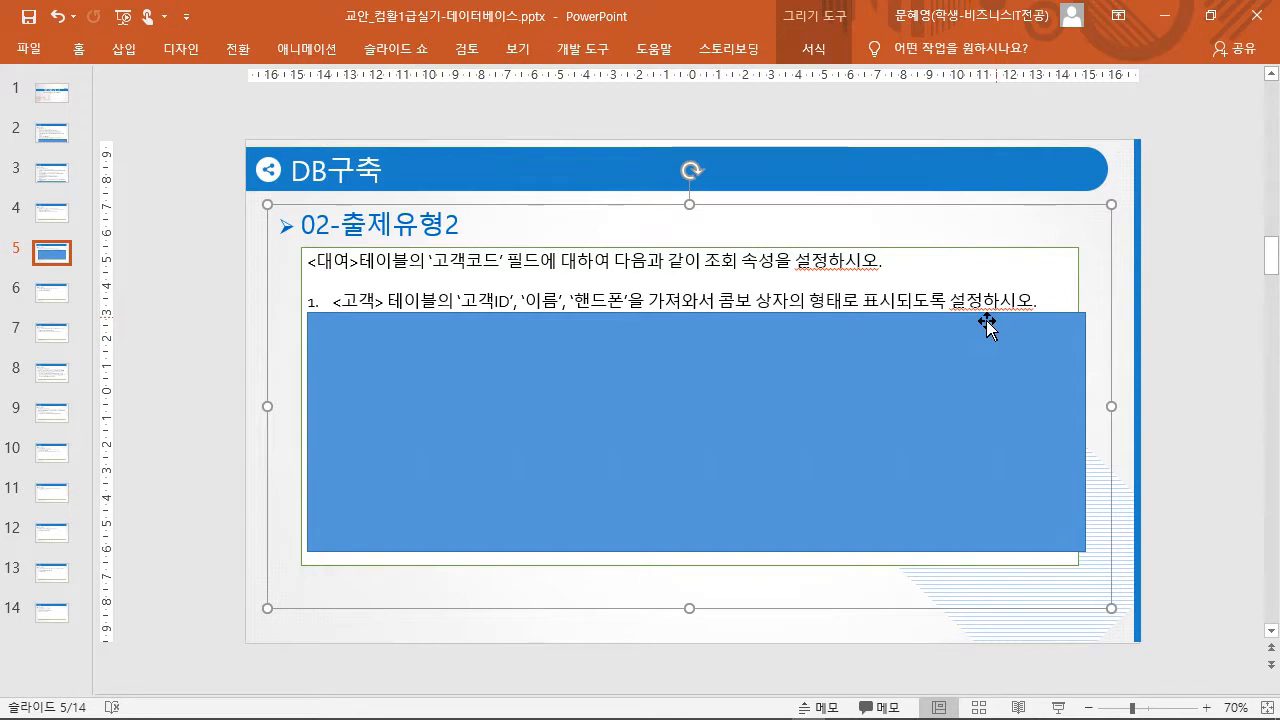
{"action": "left_click_drag", "start_coordinate": [700, 358], "coordinate": [700, 371]}
{"action": "left_click_drag", "start_coordinate": [555, 340], "coordinate": [557, 386]}
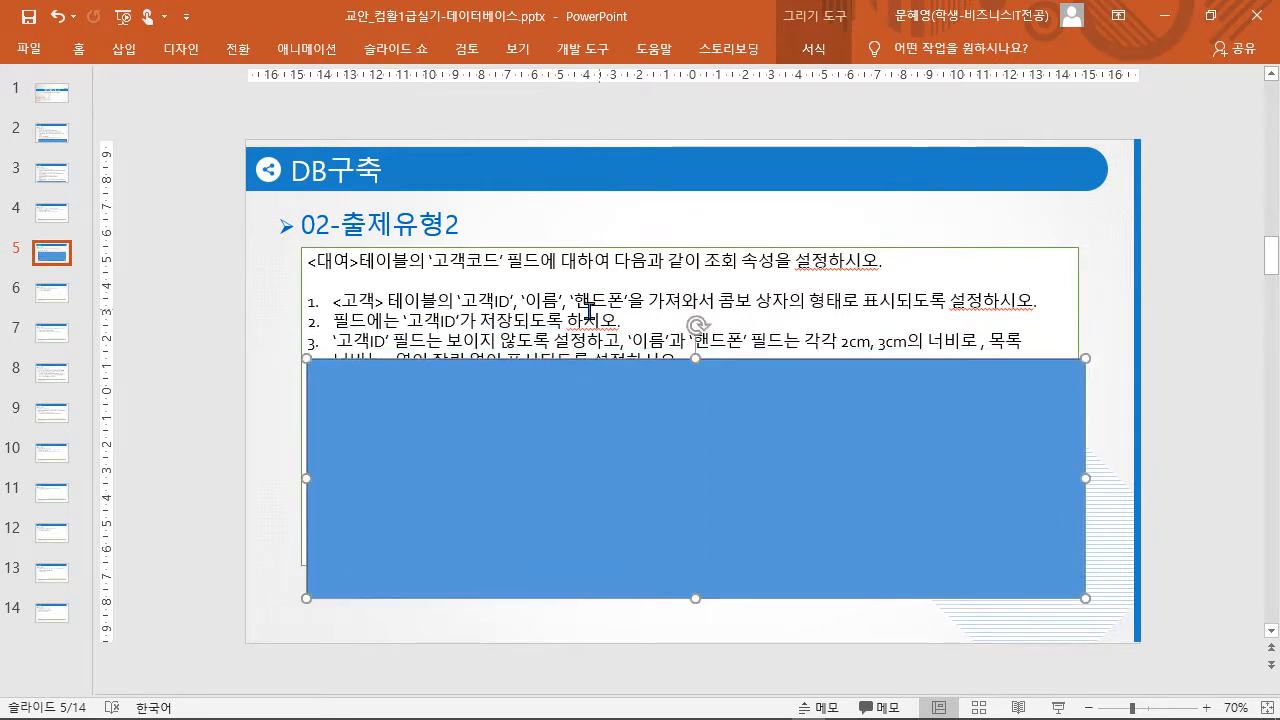
{"action": "left_click", "coordinate": [1106, 407]}
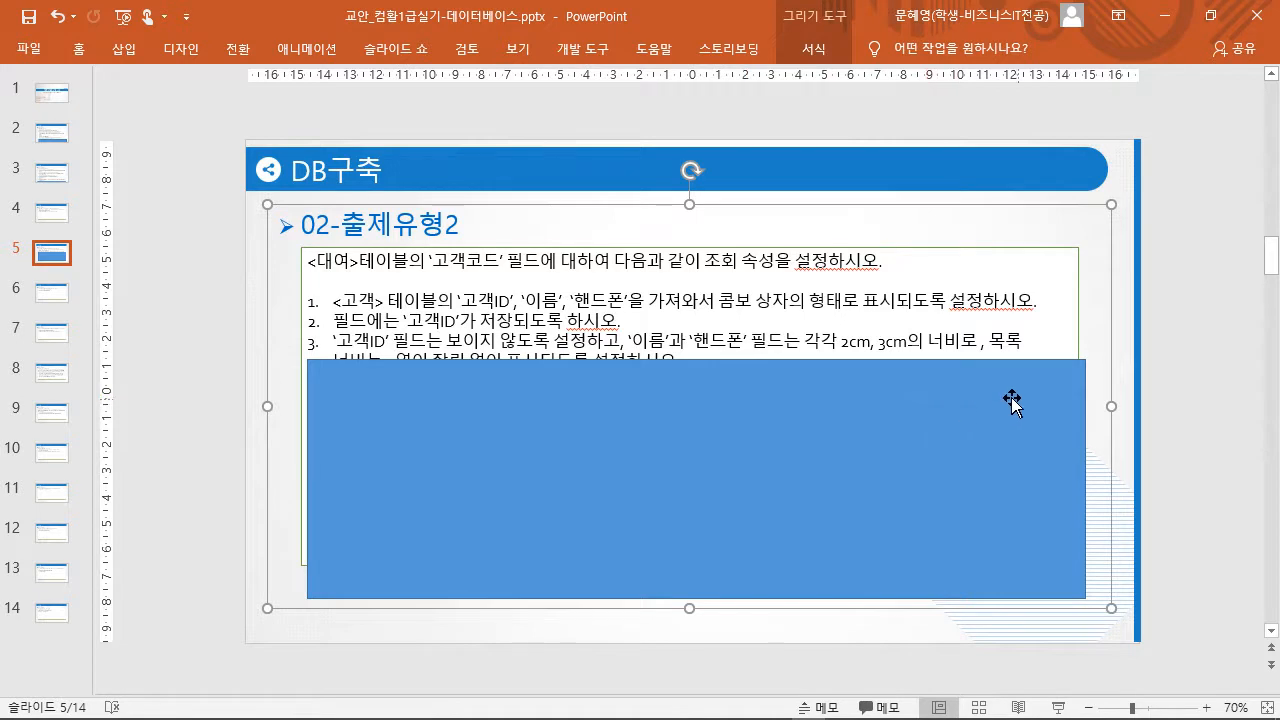
{"action": "left_click", "coordinate": [712, 431]}
{"action": "left_click_drag", "start_coordinate": [712, 431], "coordinate": [713, 474]}
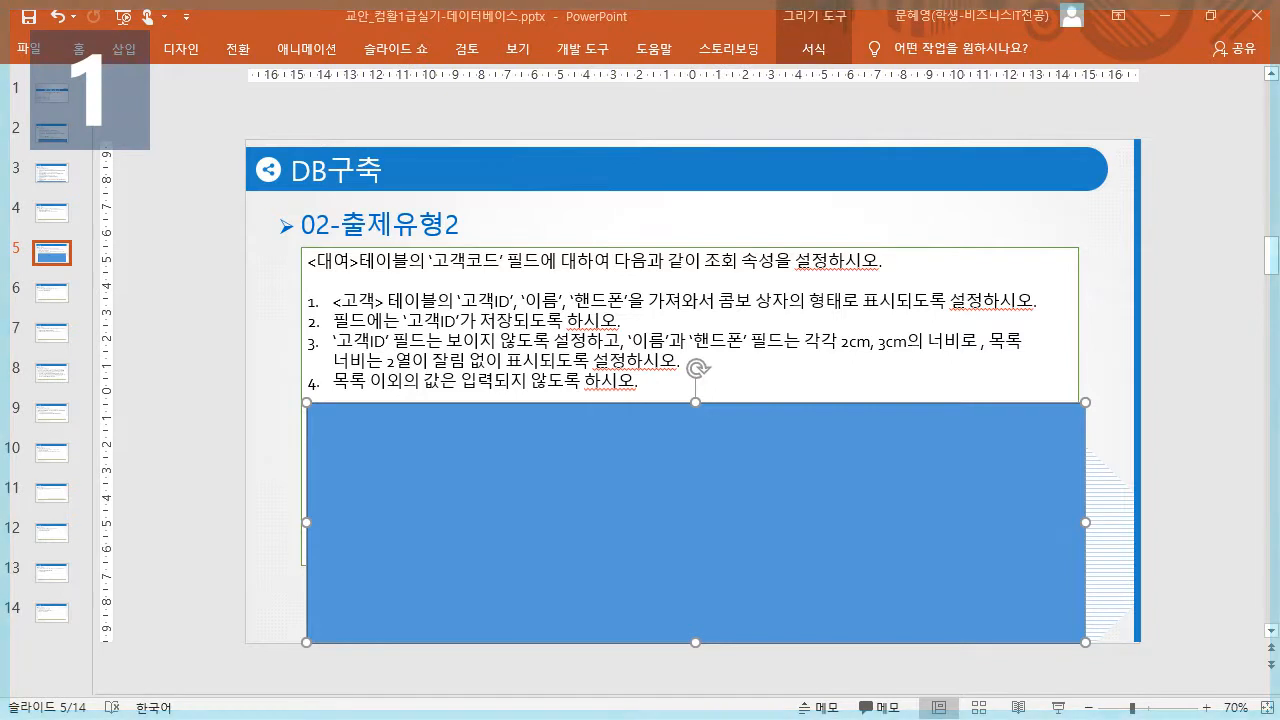
{"action": "left_click", "coordinate": [1014, 193]}
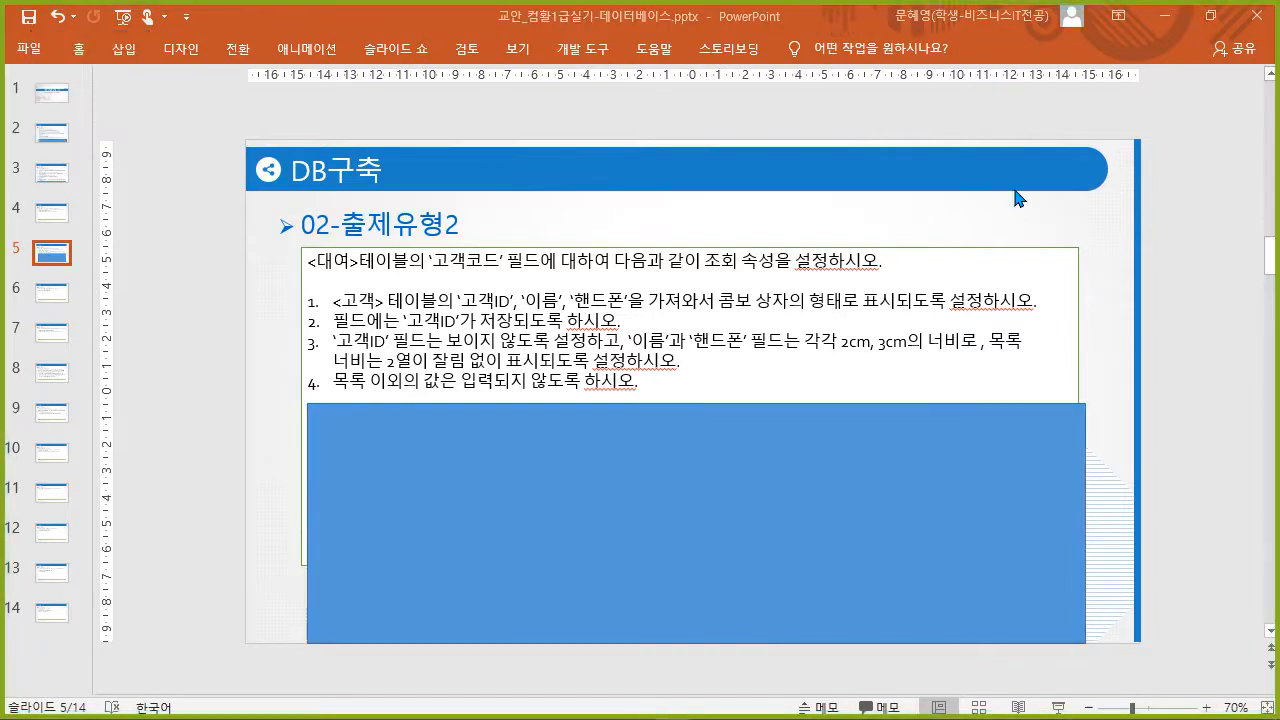
- Switch to the 출제유형2 database in Access, examine the 고객 table's field design, and close the table
{"action": "double_click", "coordinate": [452, 32]}
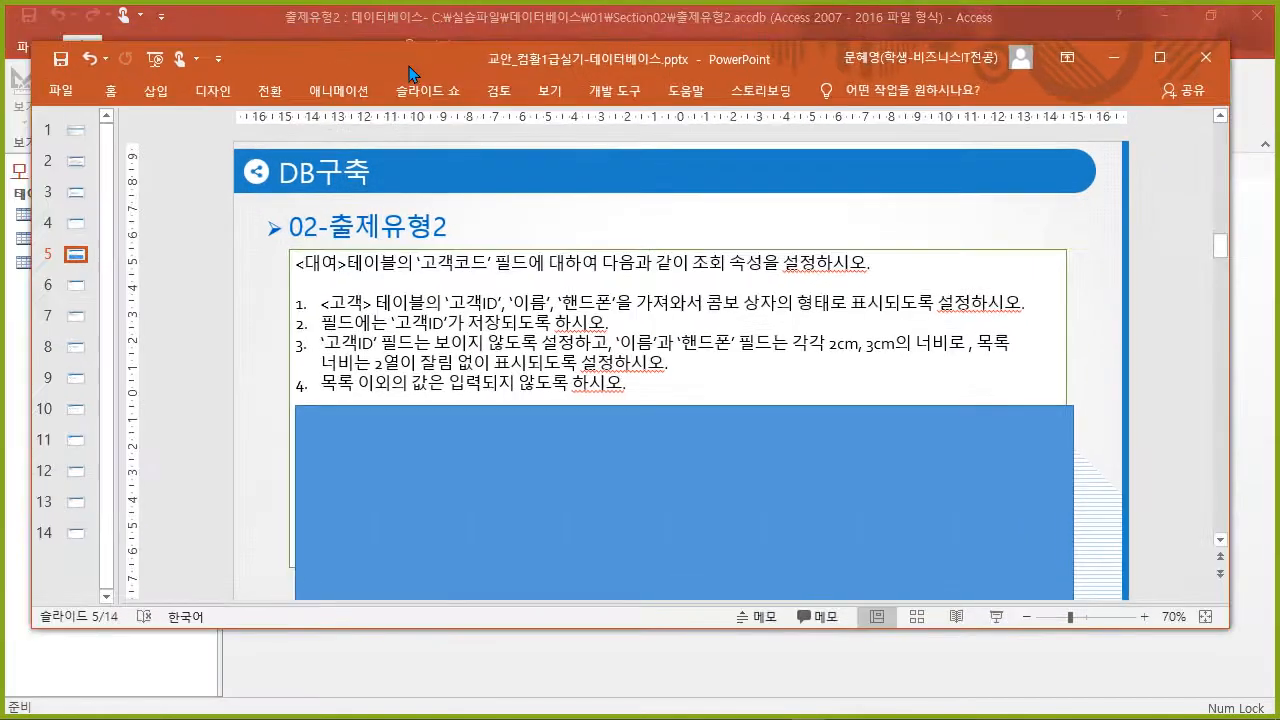
{"action": "key", "text": "super+Down"}
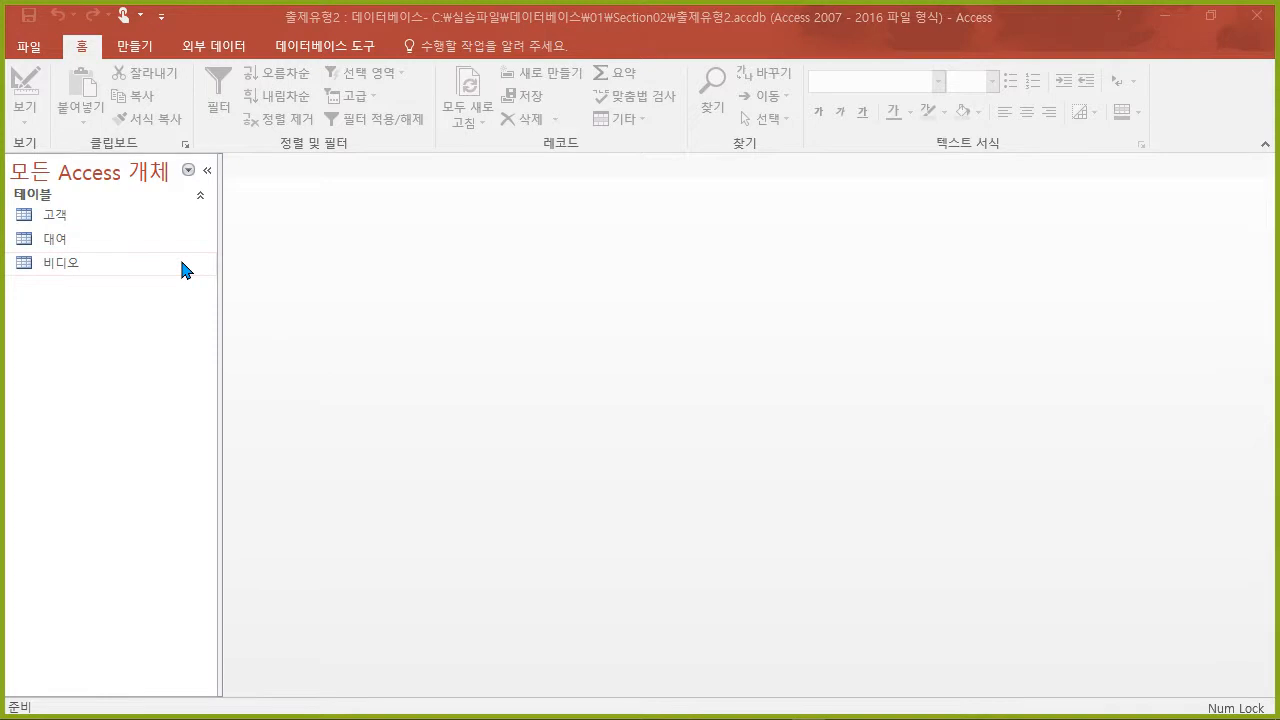
{"action": "right_click", "coordinate": [51, 220]}
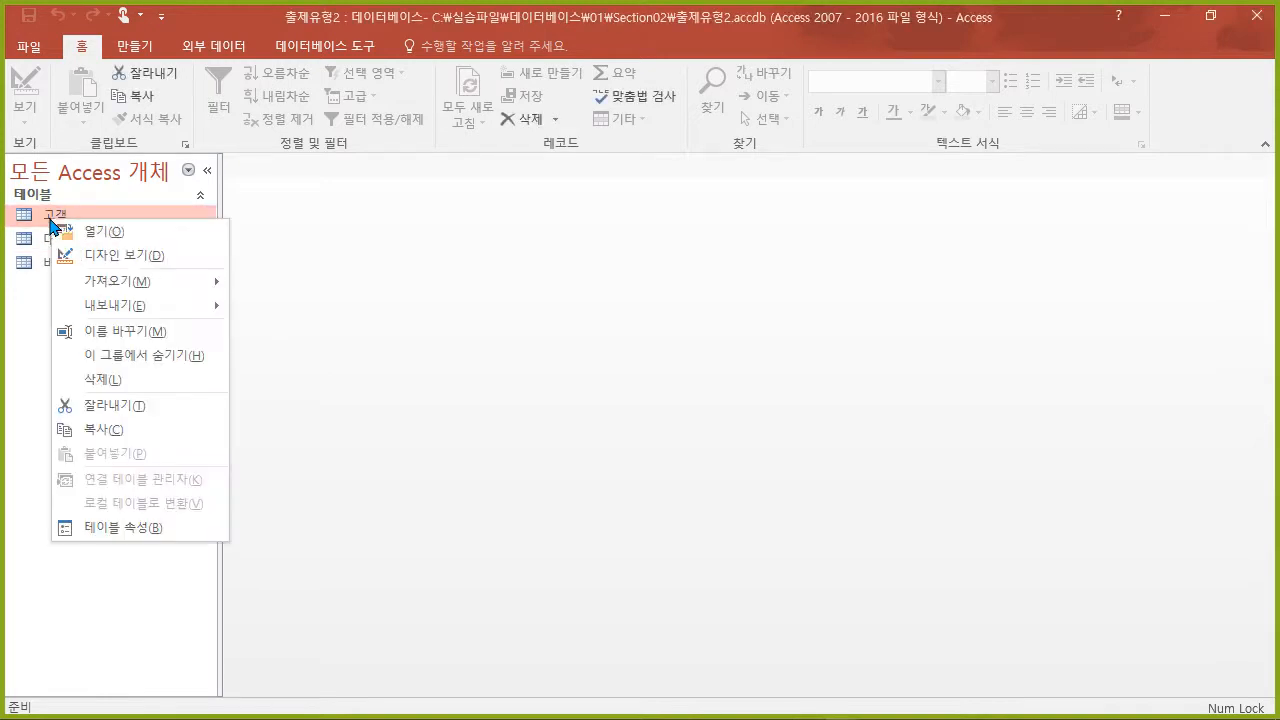
{"action": "left_click", "coordinate": [150, 257]}
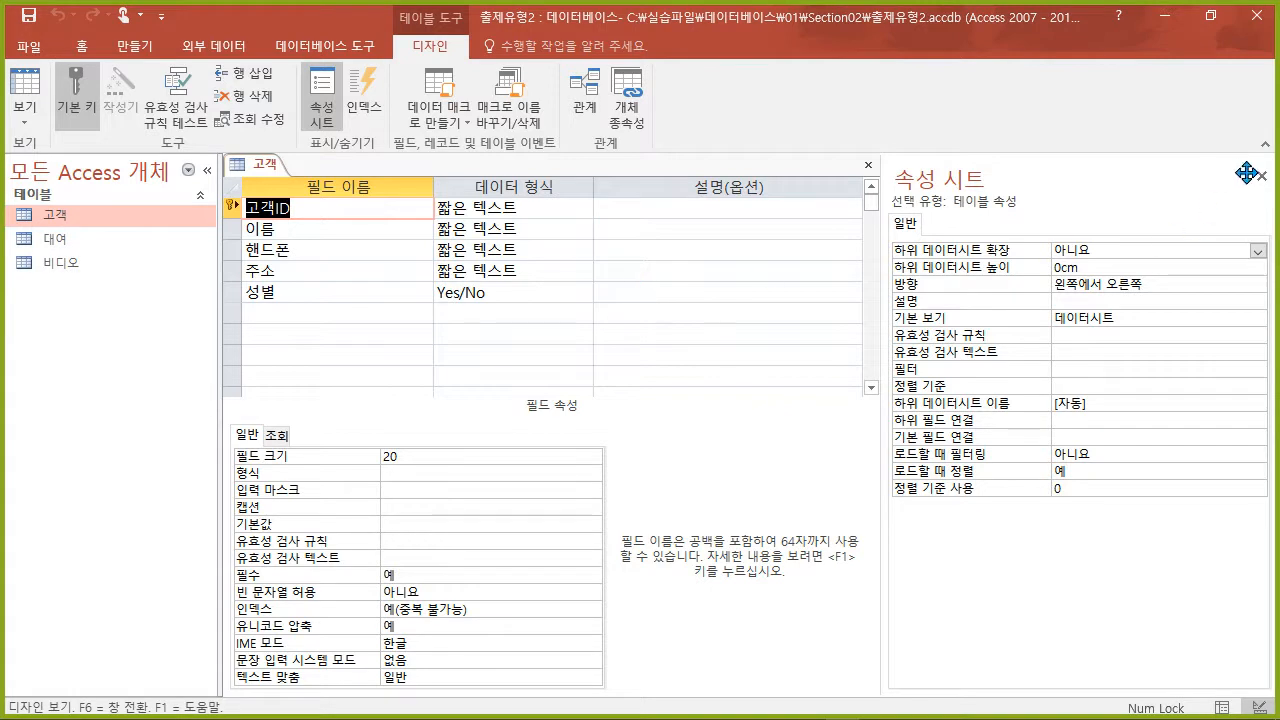
{"action": "left_click", "coordinate": [867, 166]}
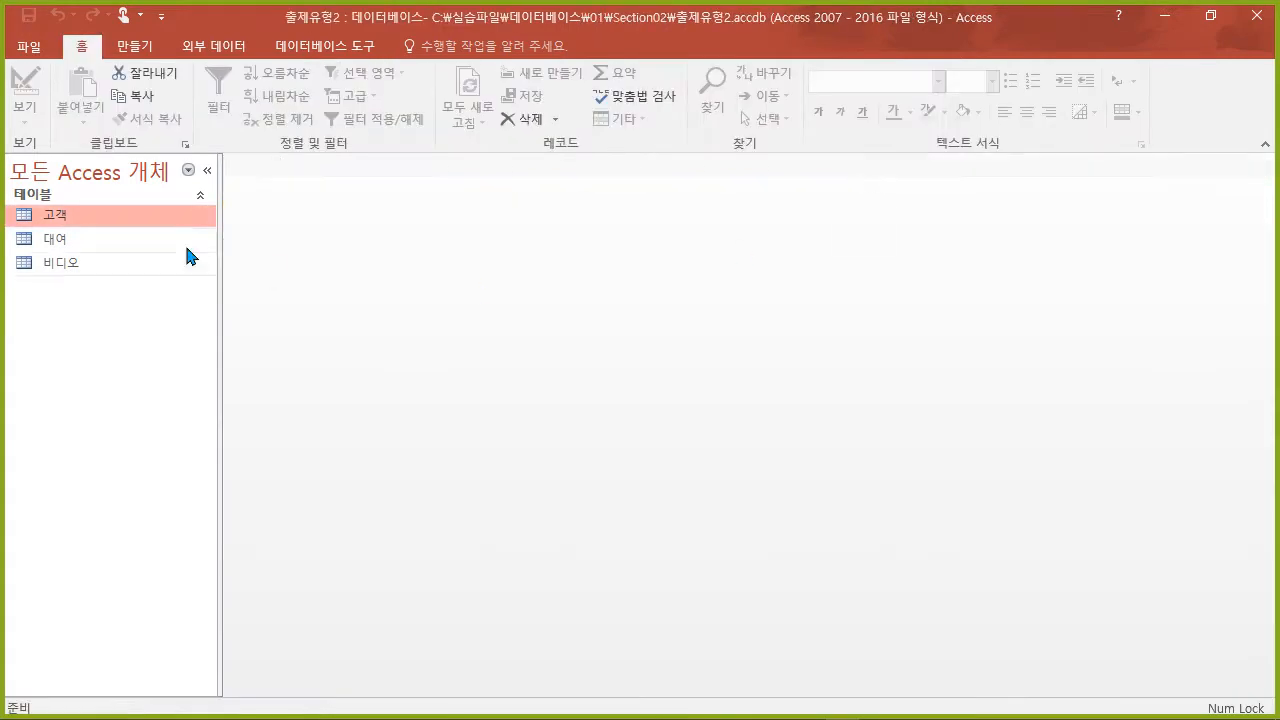
- Open the 대여 table's design and set the 고객코드 field's 컨트롤 표시 lookup property to 콤보 상자
{"action": "right_click", "coordinate": [48, 243]}
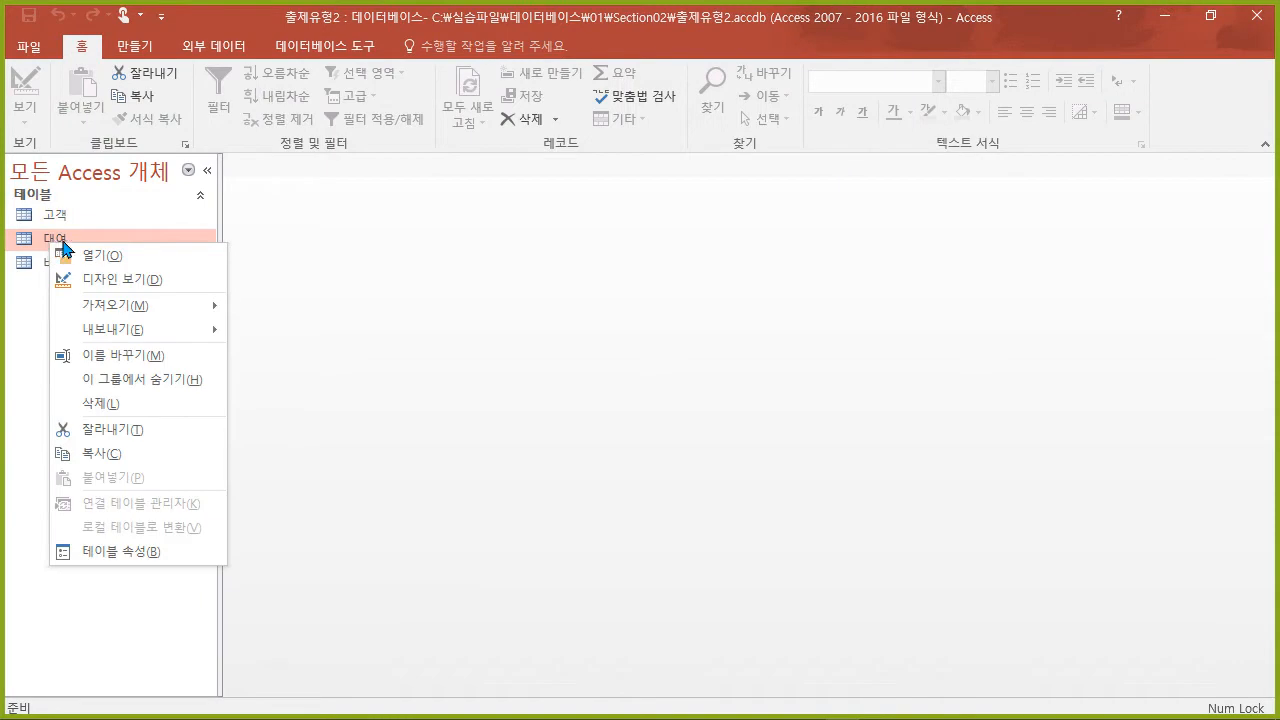
{"action": "left_click", "coordinate": [122, 279]}
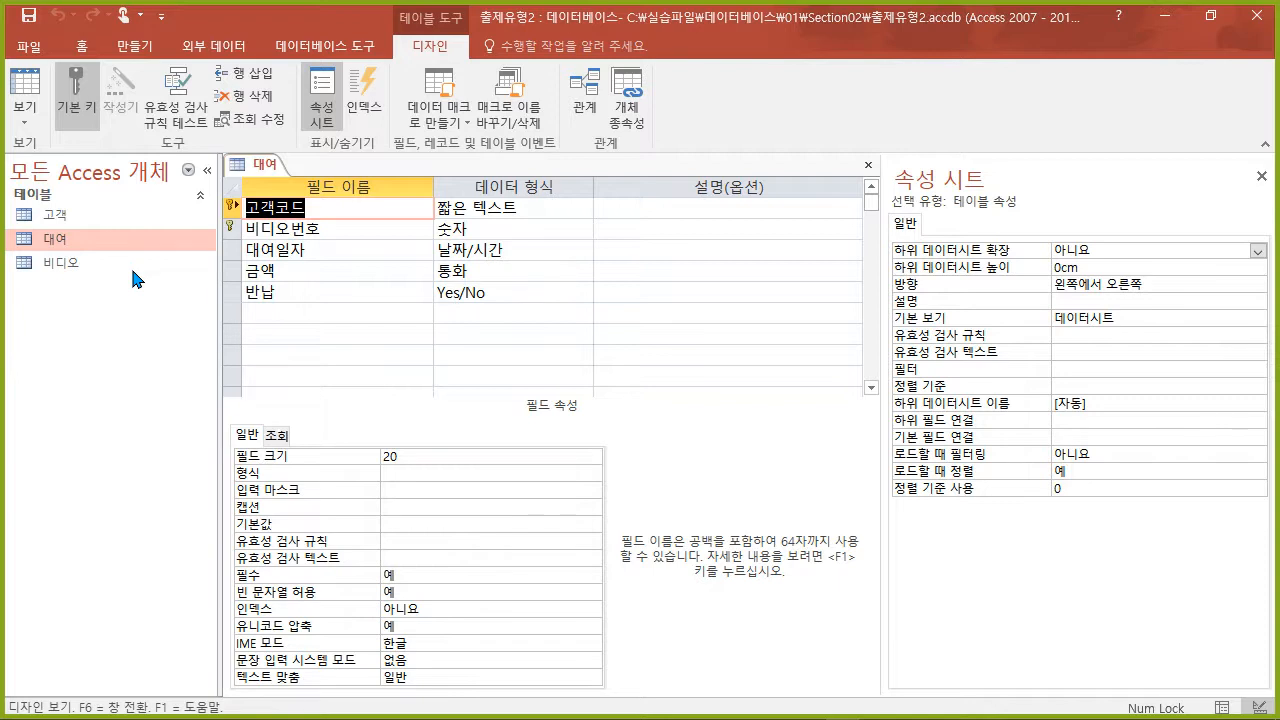
{"action": "left_click", "coordinate": [334, 207]}
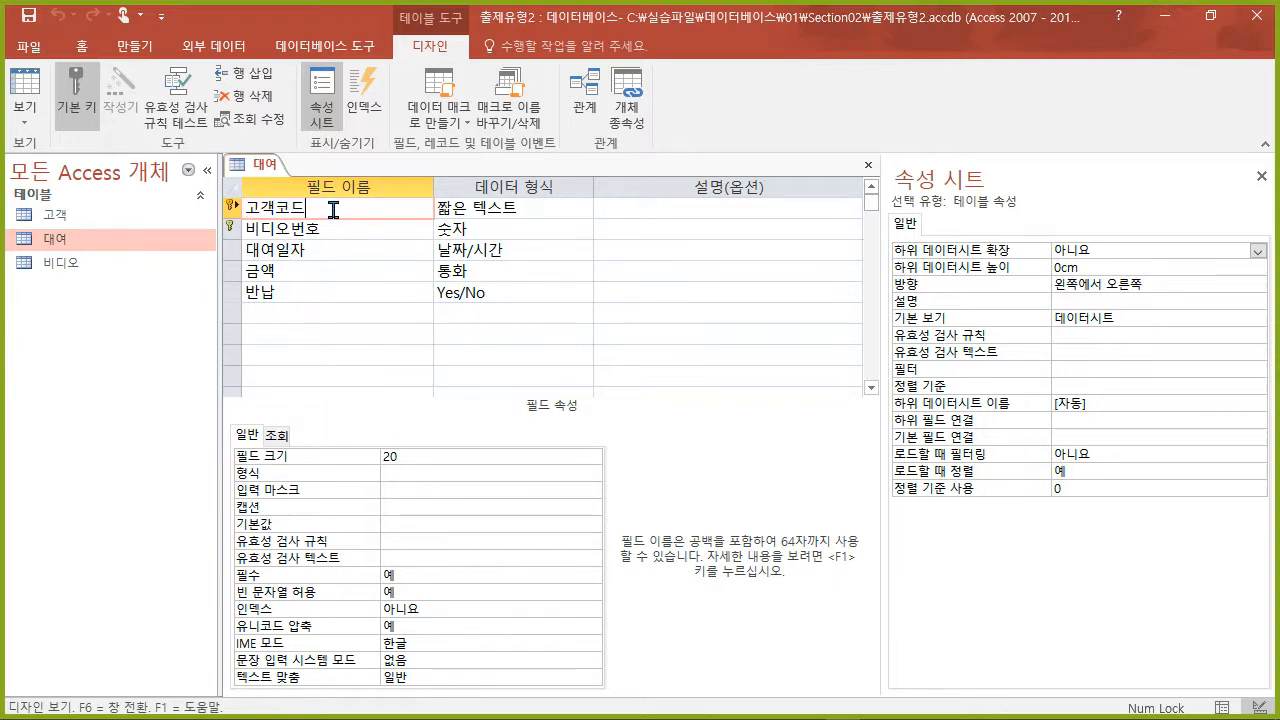
{"action": "left_click", "coordinate": [281, 440]}
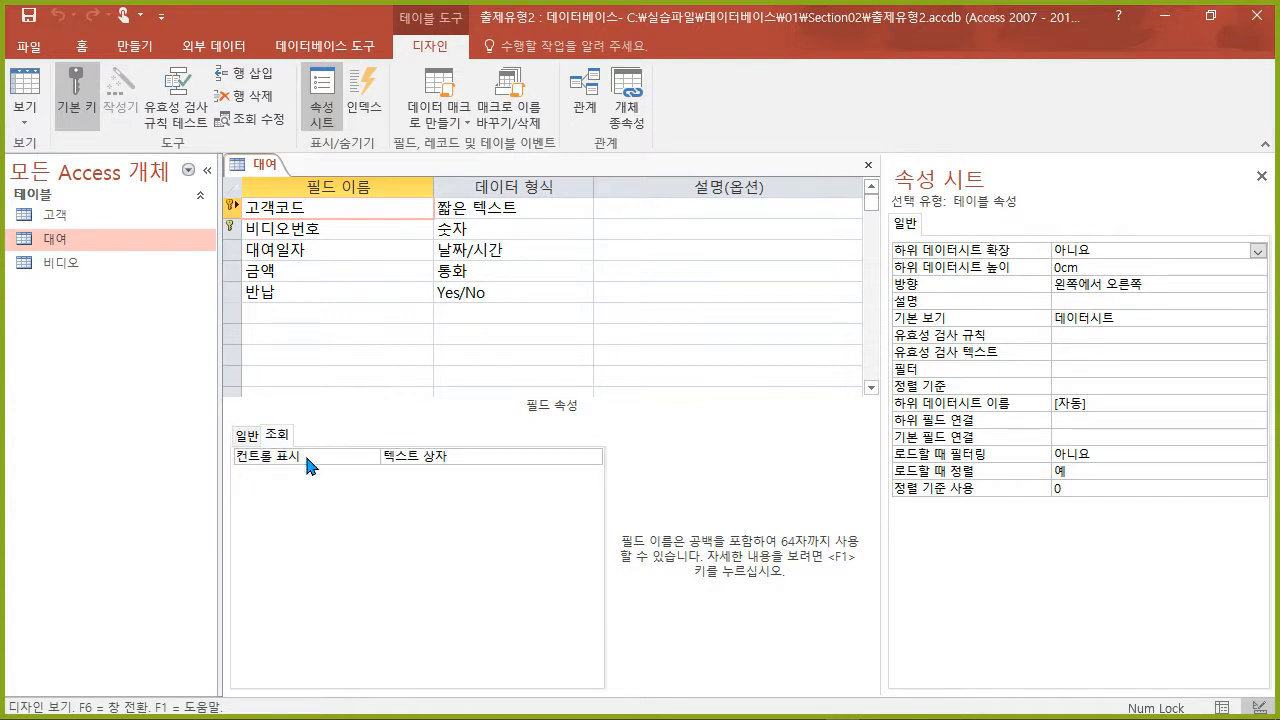
{"action": "left_click", "coordinate": [492, 455]}
{"action": "left_click", "coordinate": [594, 458]}
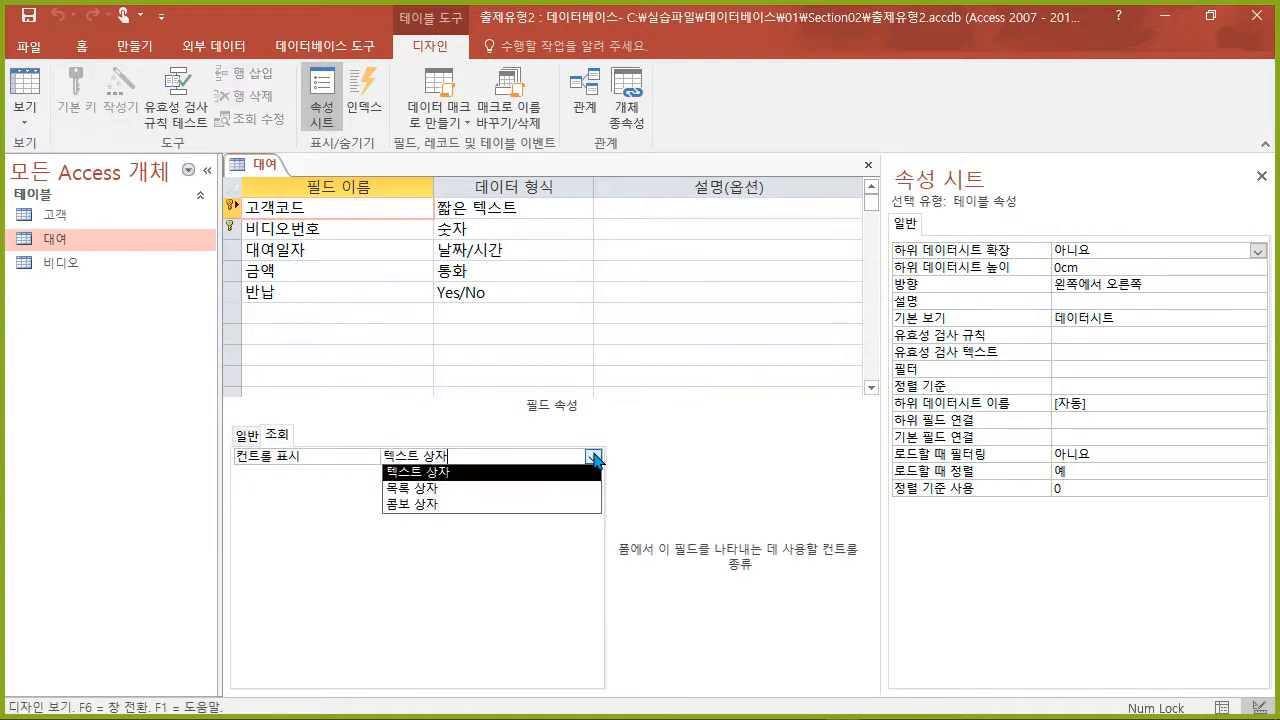
{"action": "left_click", "coordinate": [430, 505]}
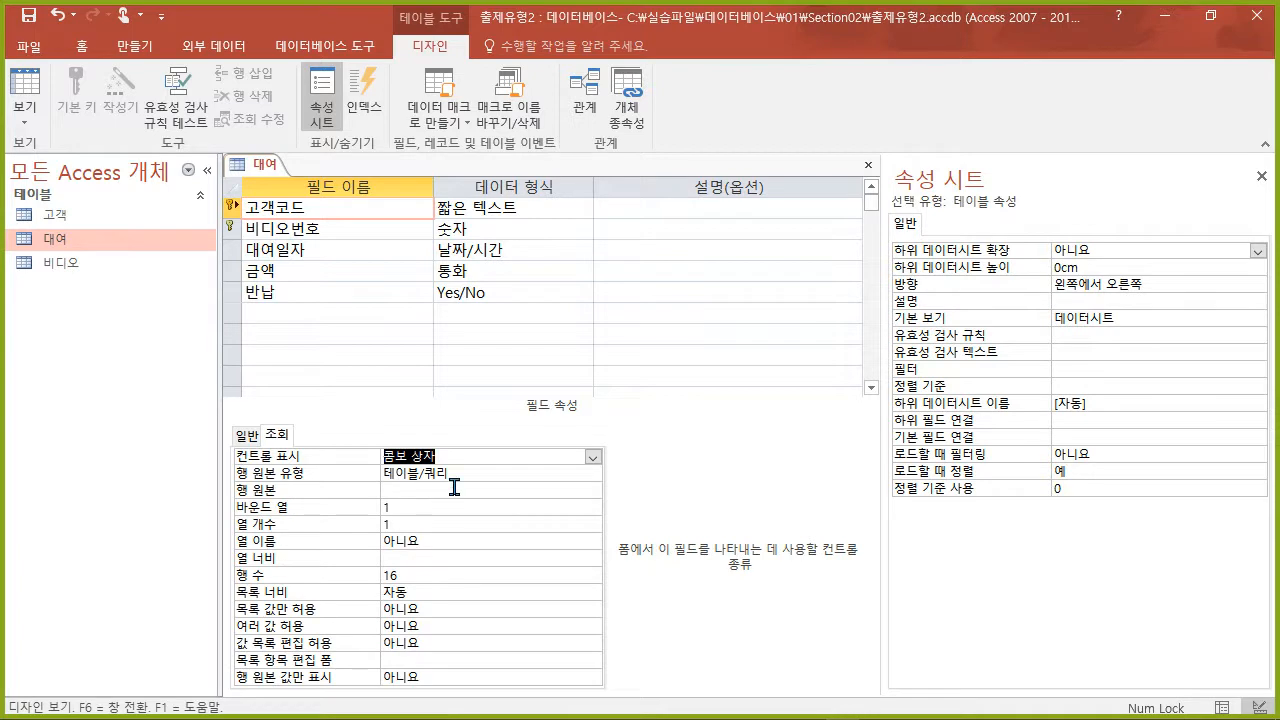
- Build the 고객코드 field's 행 원본 query from the 고객 table with 고객ID, 이름 and 핸드폰, and save it to the property
{"action": "left_click", "coordinate": [390, 491]}
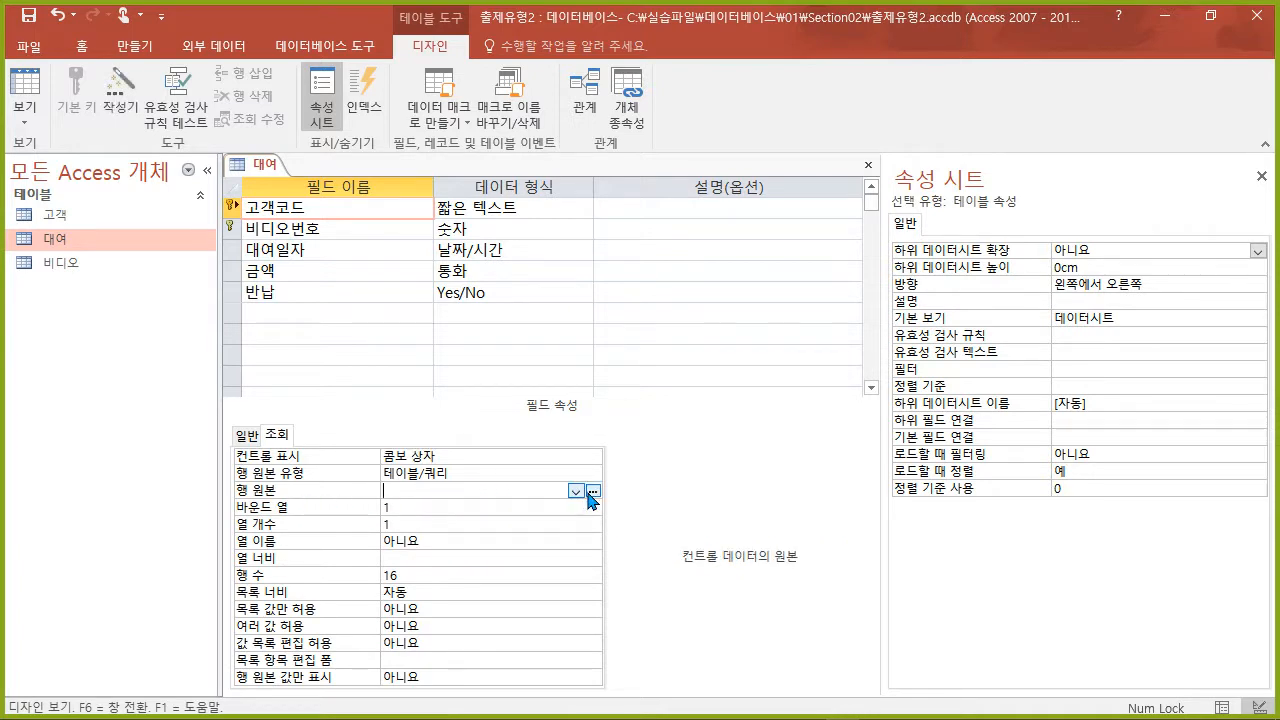
{"action": "left_click", "coordinate": [594, 494]}
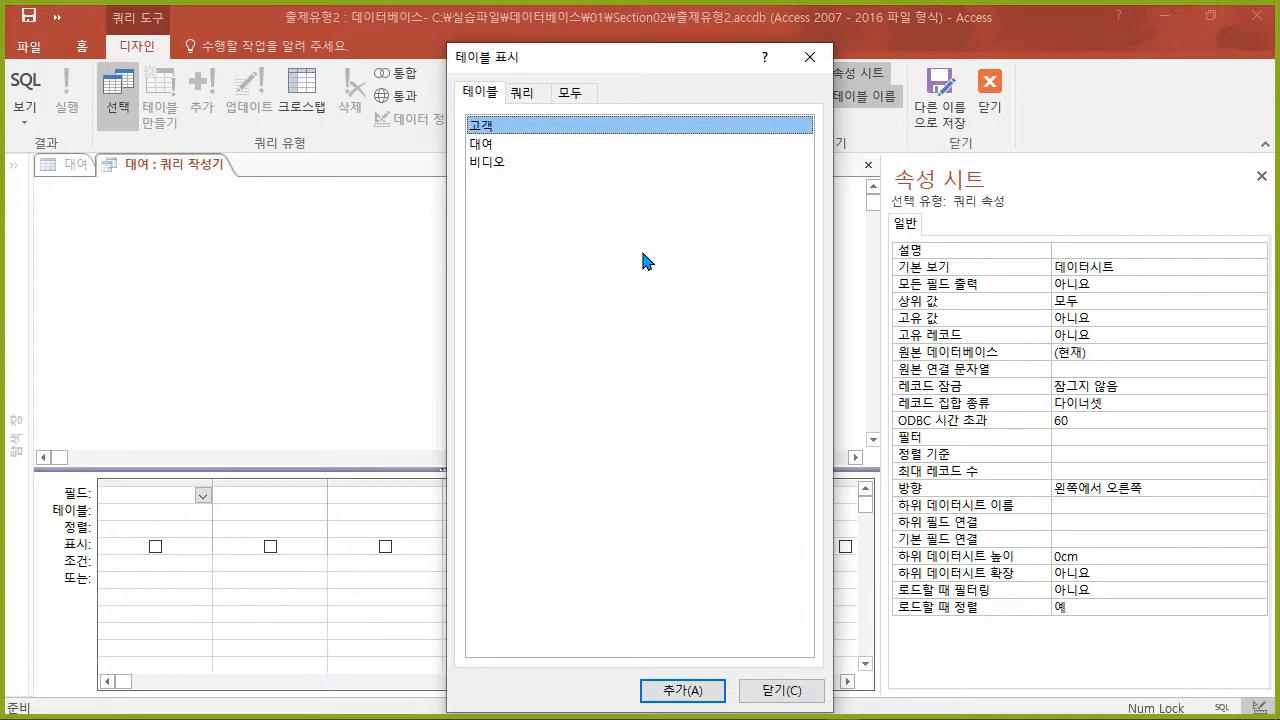
{"action": "double_click", "coordinate": [512, 127]}
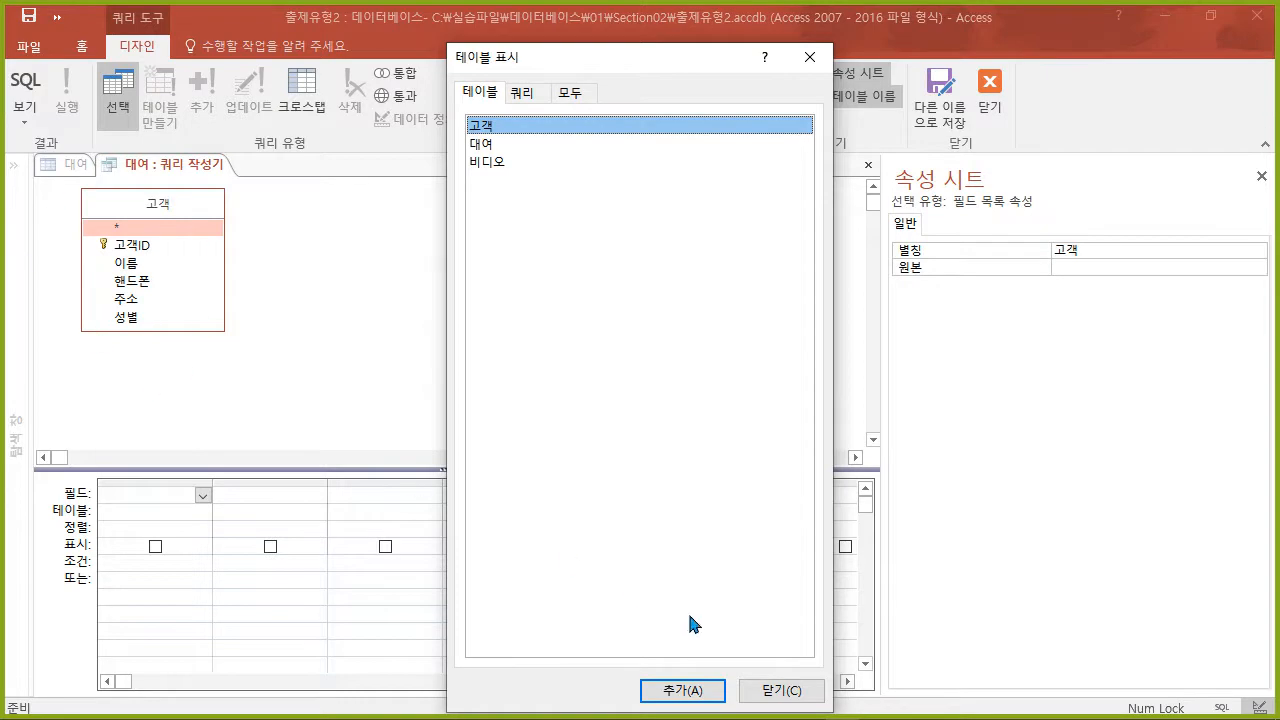
{"action": "left_click", "coordinate": [785, 690]}
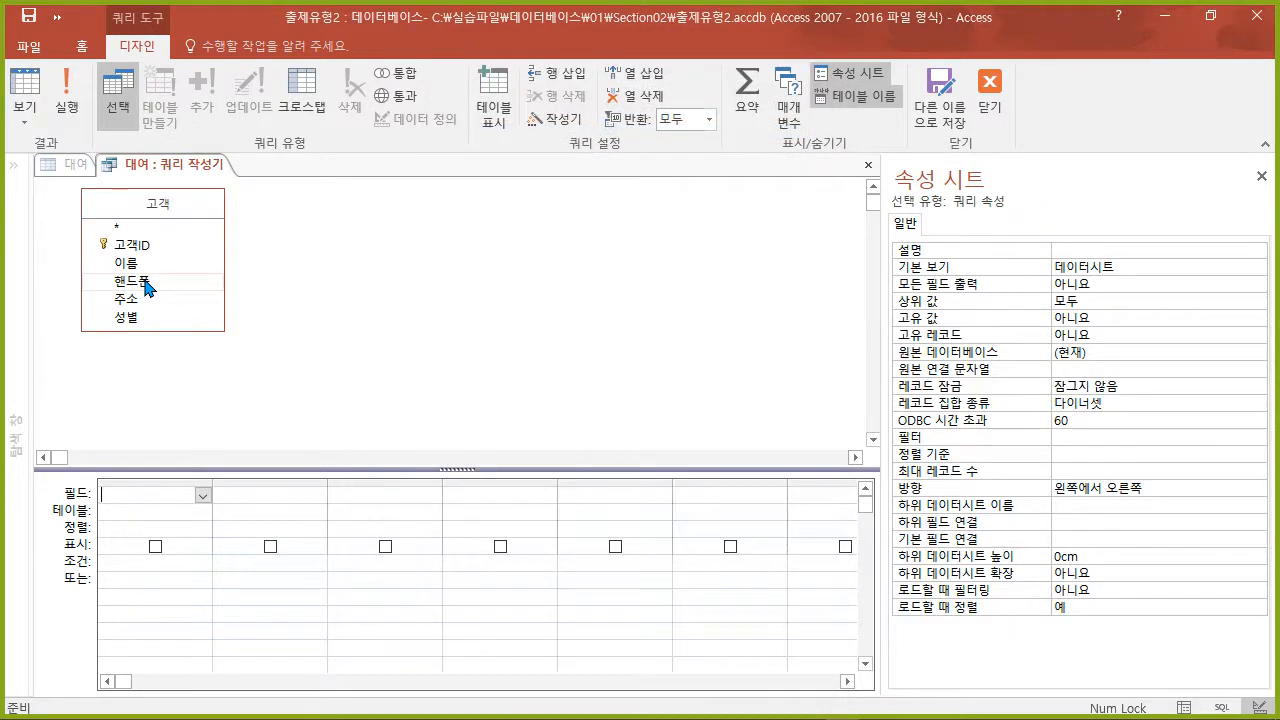
{"action": "double_click", "coordinate": [153, 251]}
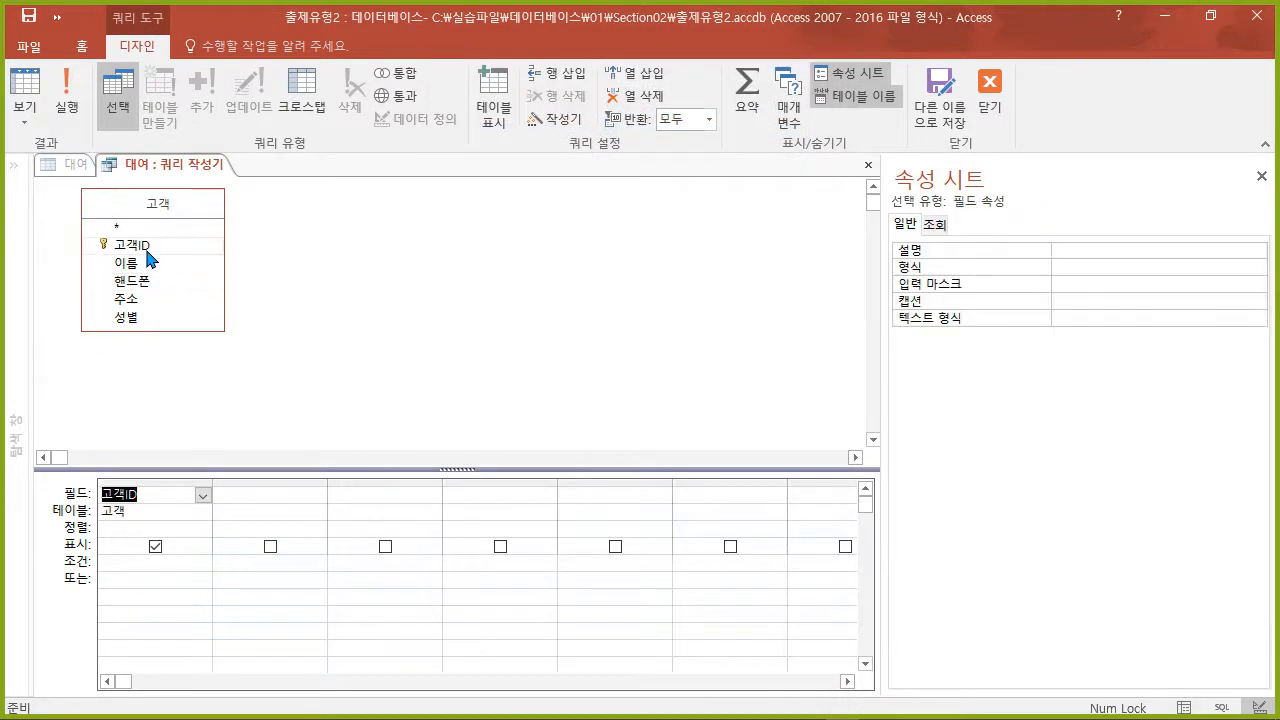
{"action": "double_click", "coordinate": [128, 265]}
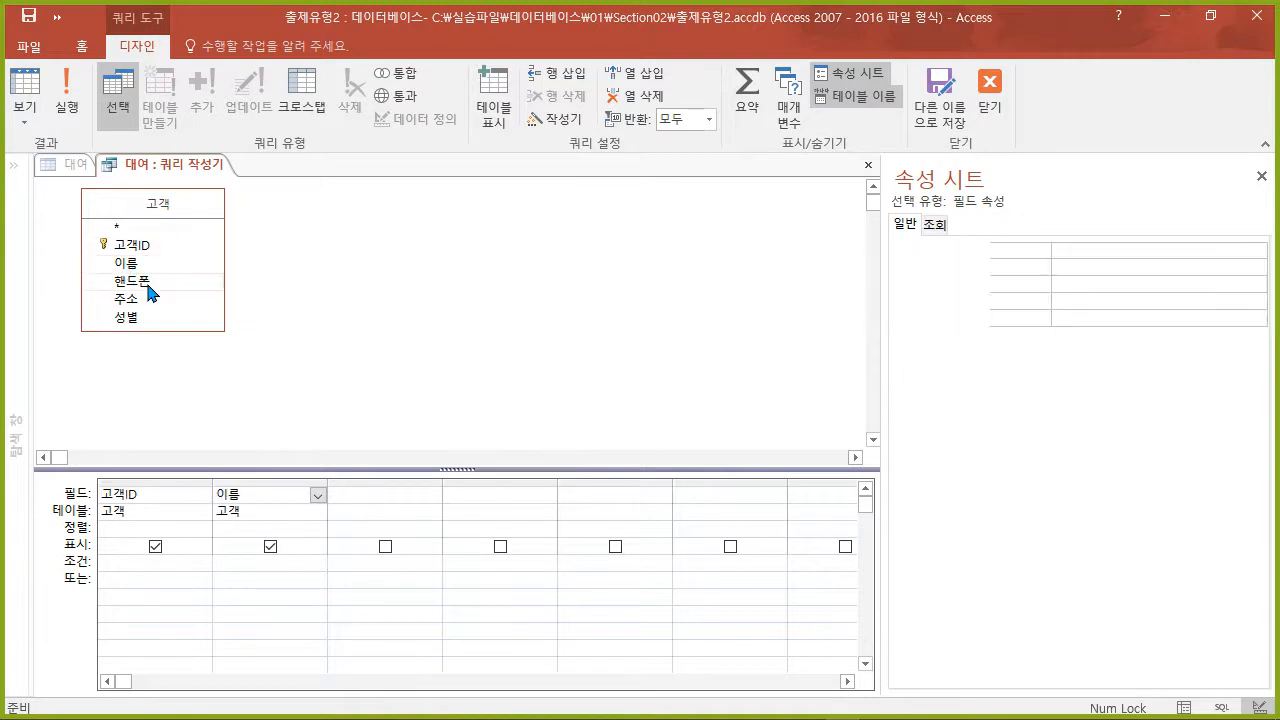
{"action": "double_click", "coordinate": [148, 290]}
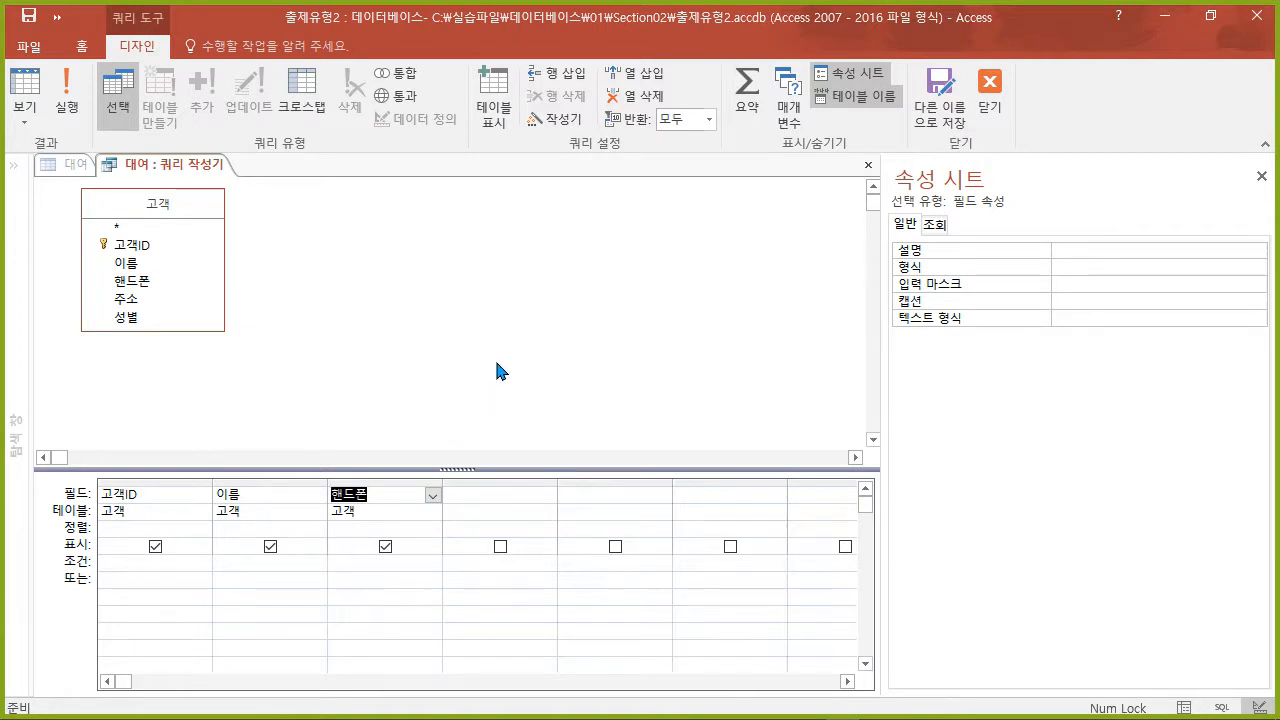
{"action": "left_click", "coordinate": [989, 88]}
{"action": "left_click", "coordinate": [537, 452]}
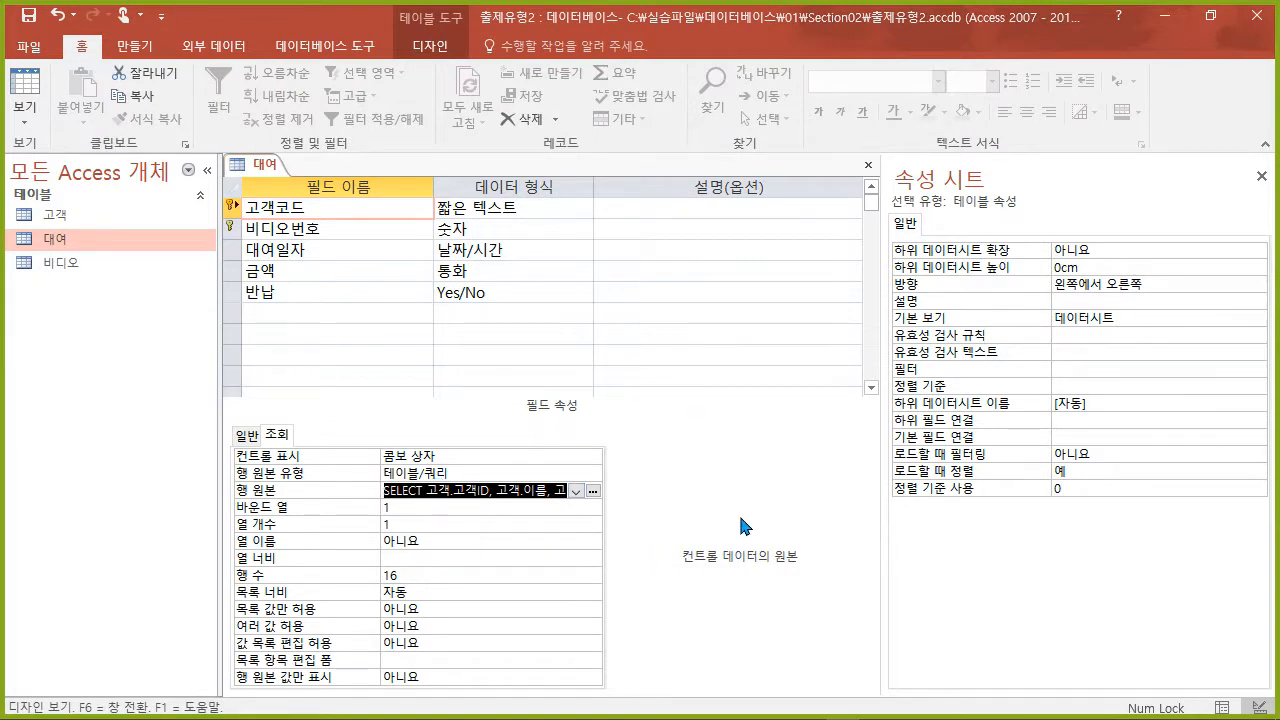
- Widen the table design area to show the full 행 원본 statement and set 열 개수 to 3
{"action": "left_click_drag", "start_coordinate": [915, 453], "coordinate": [1031, 444]}
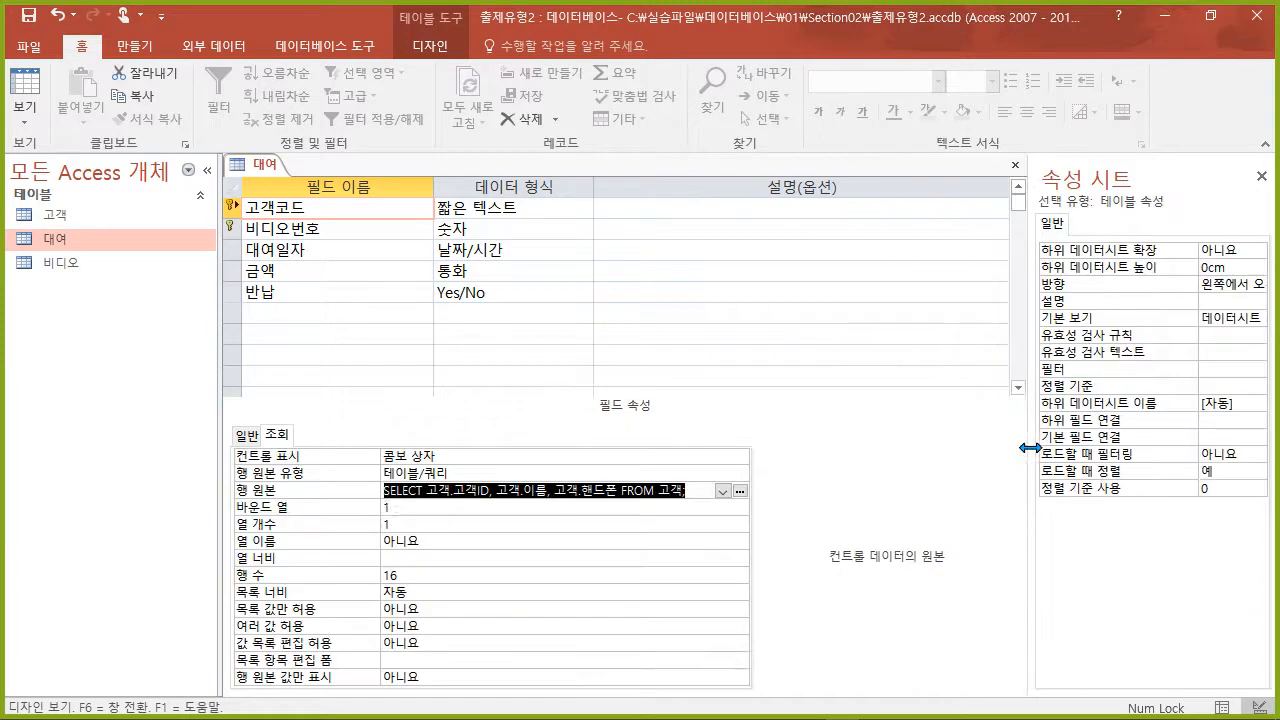
{"action": "left_click_drag", "start_coordinate": [221, 429], "coordinate": [92, 430]}
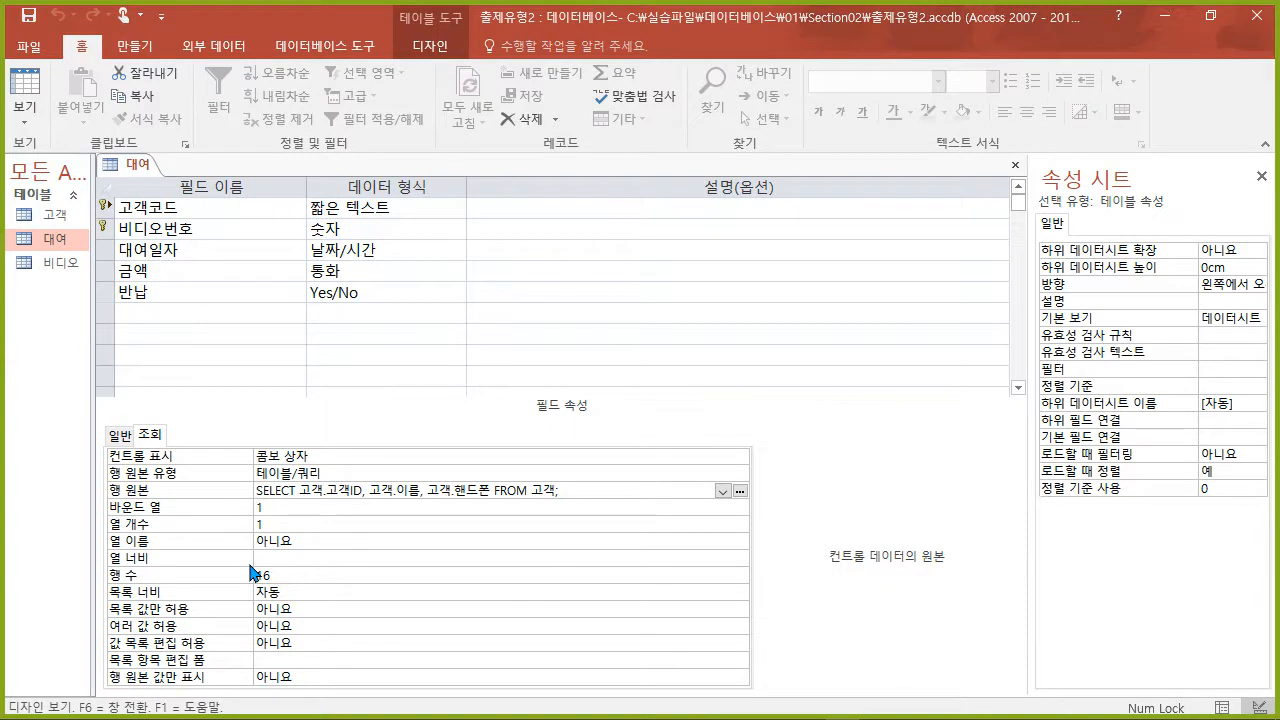
{"action": "left_click", "coordinate": [250, 524]}
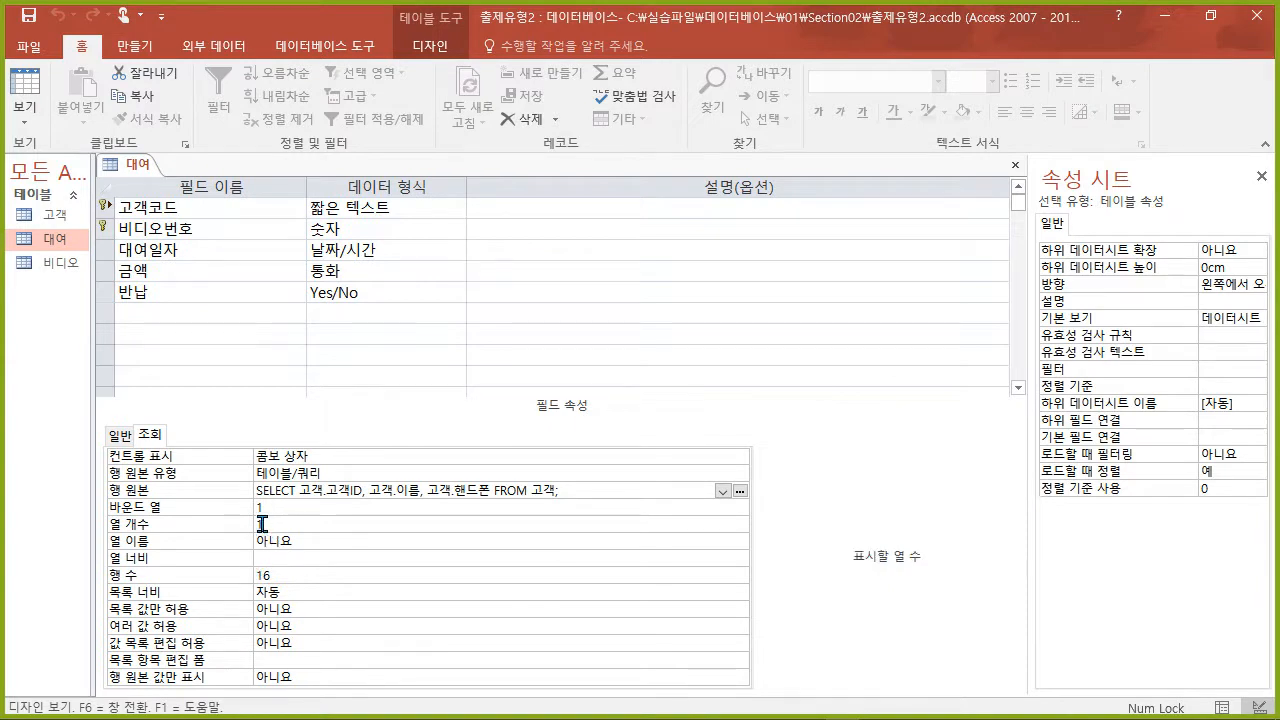
{"action": "type", "text": "3"}
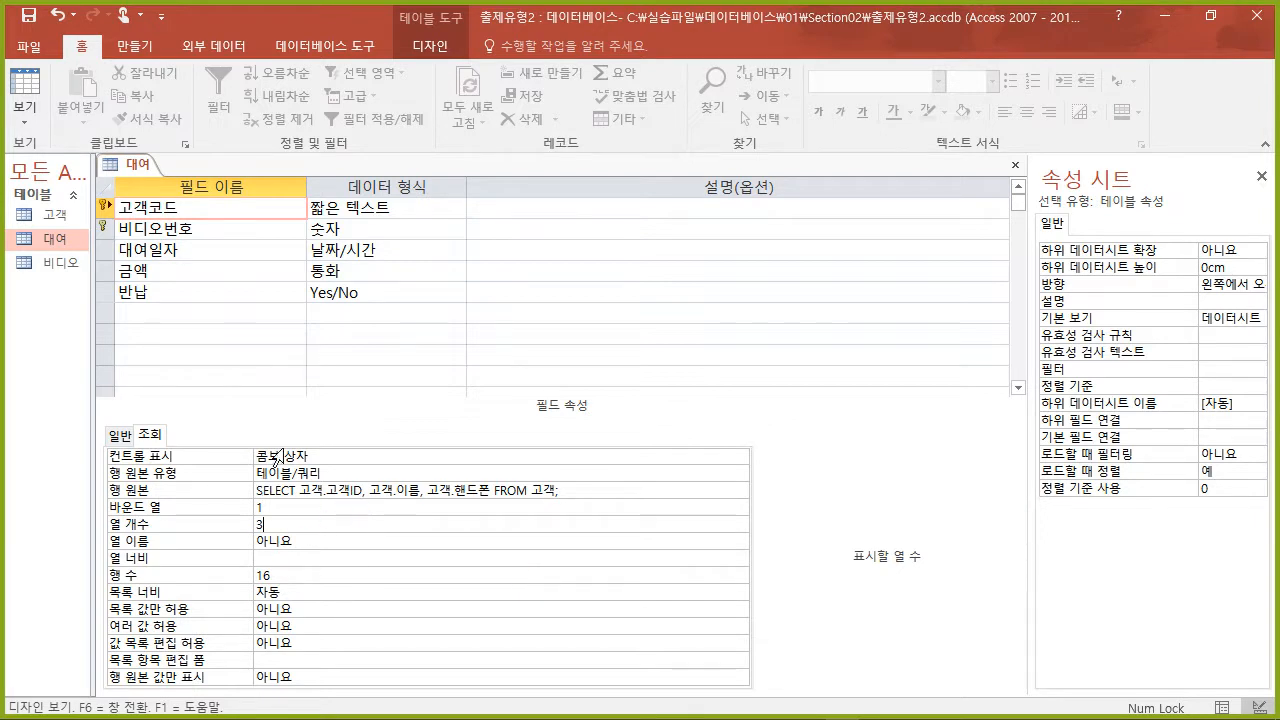
- Set the 고객코드 field's 열 너비 to 0cm, 2cm and 3cm for the 고객ID, 이름 and 핸드폰 columns
{"action": "left_click", "coordinate": [302, 557]}
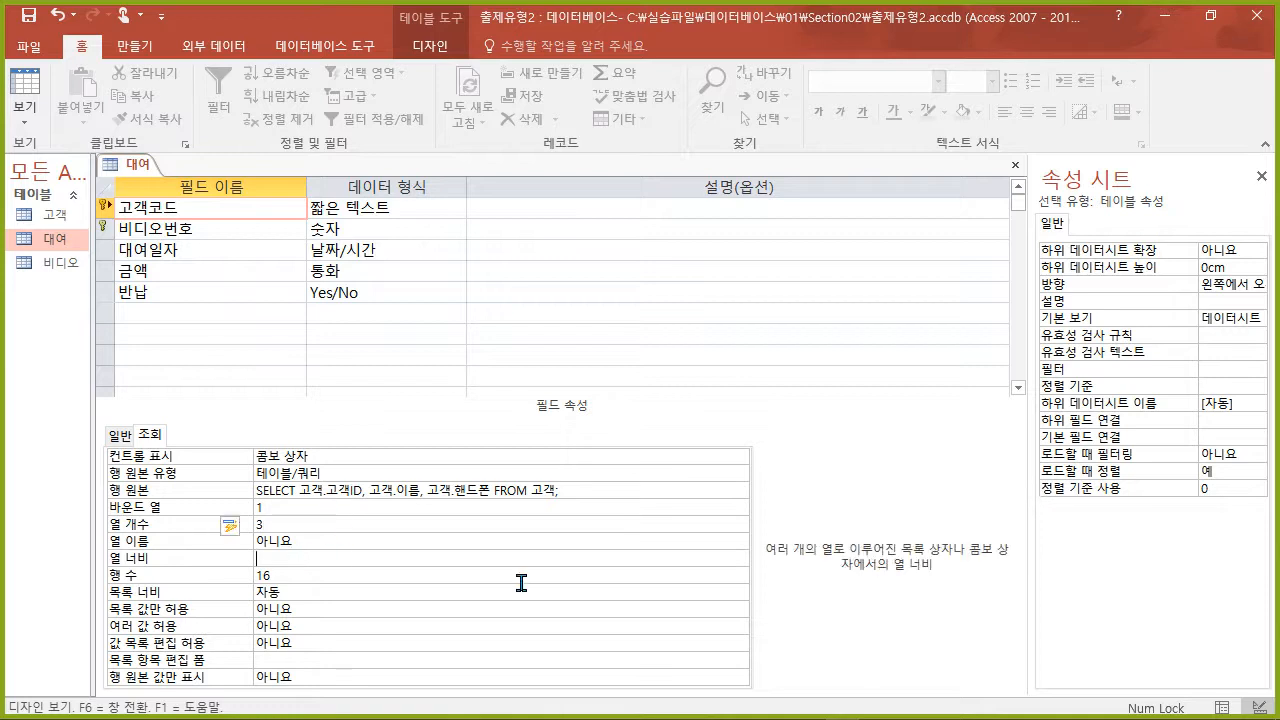
{"action": "type", "text": "0,2,3"}
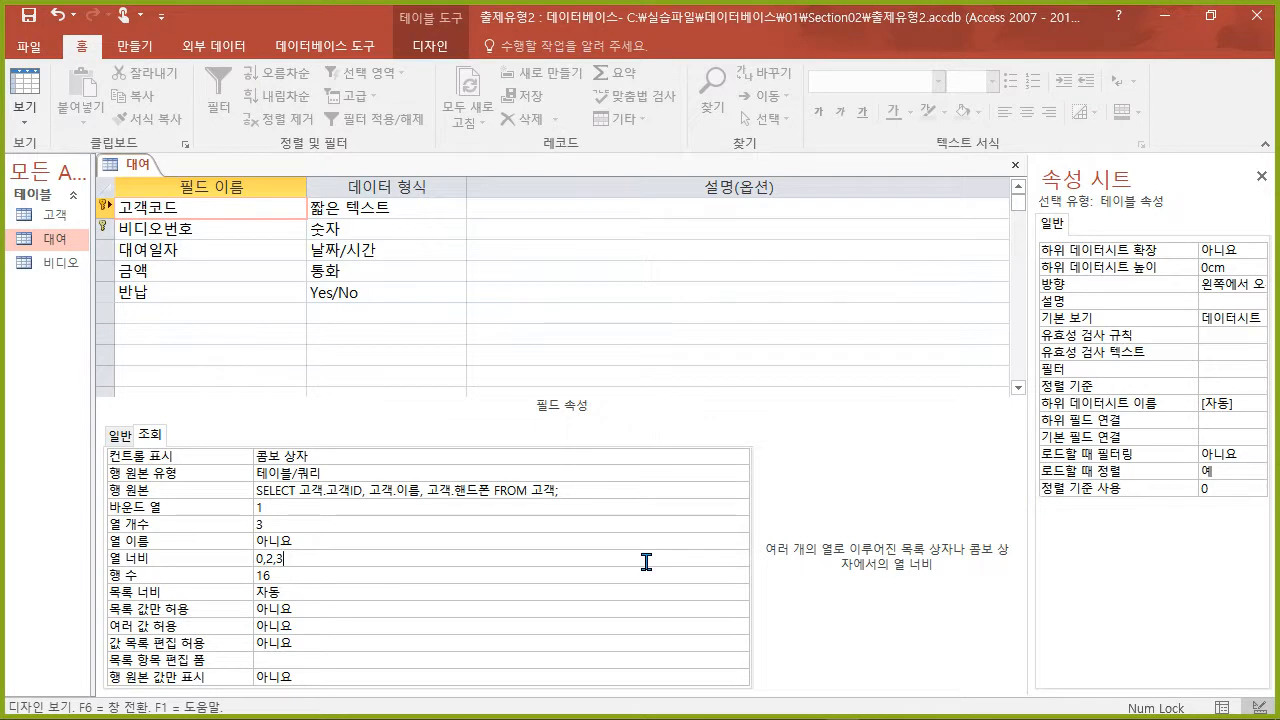
{"action": "key", "text": "Return"}
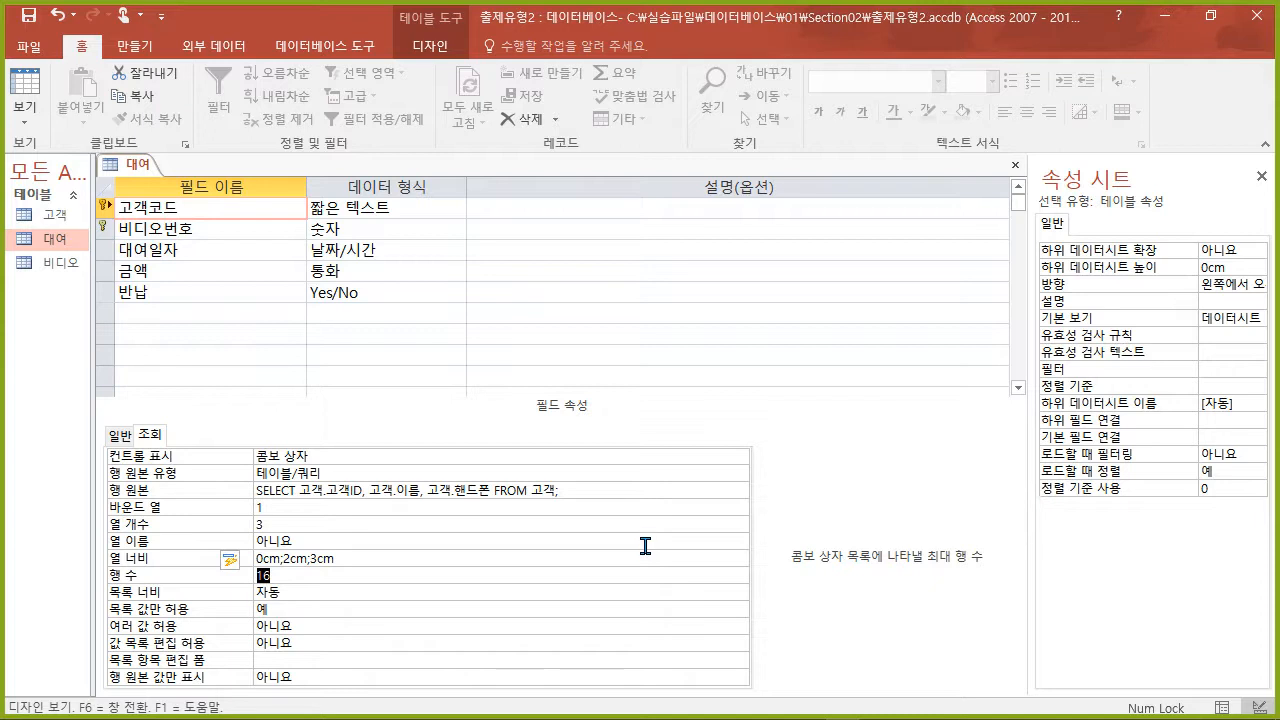
- Set the 고객코드 field's 목록 너비 to 5cm, and close the 대여 table's design with its changes saved
{"action": "left_click", "coordinate": [302, 590]}
{"action": "left_click", "coordinate": [253, 588]}
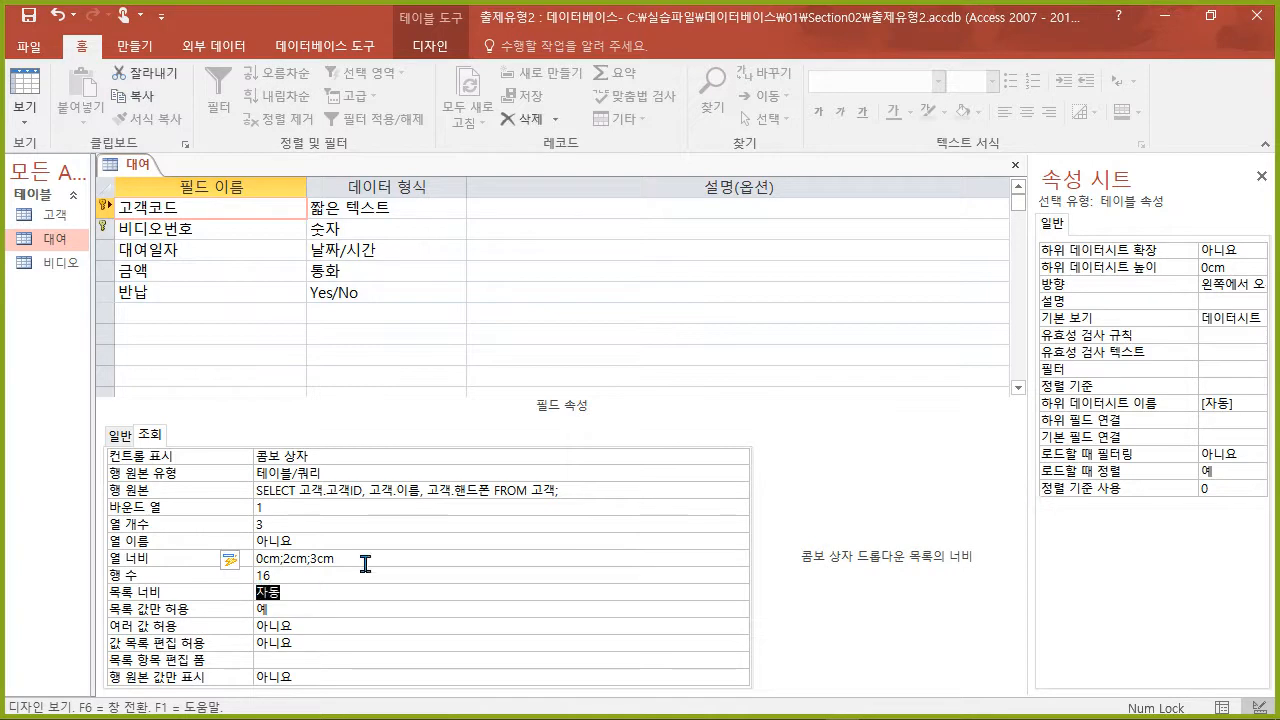
{"action": "type", "text": "5"}
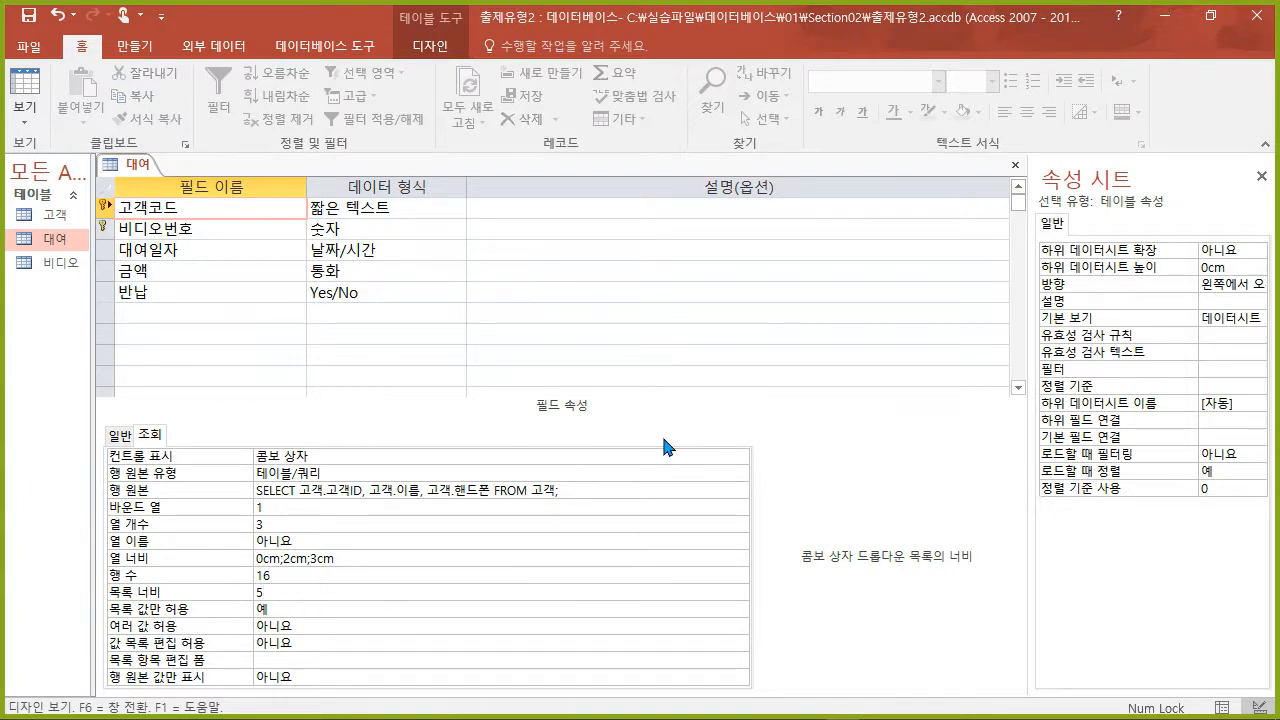
{"action": "key", "text": "Return"}
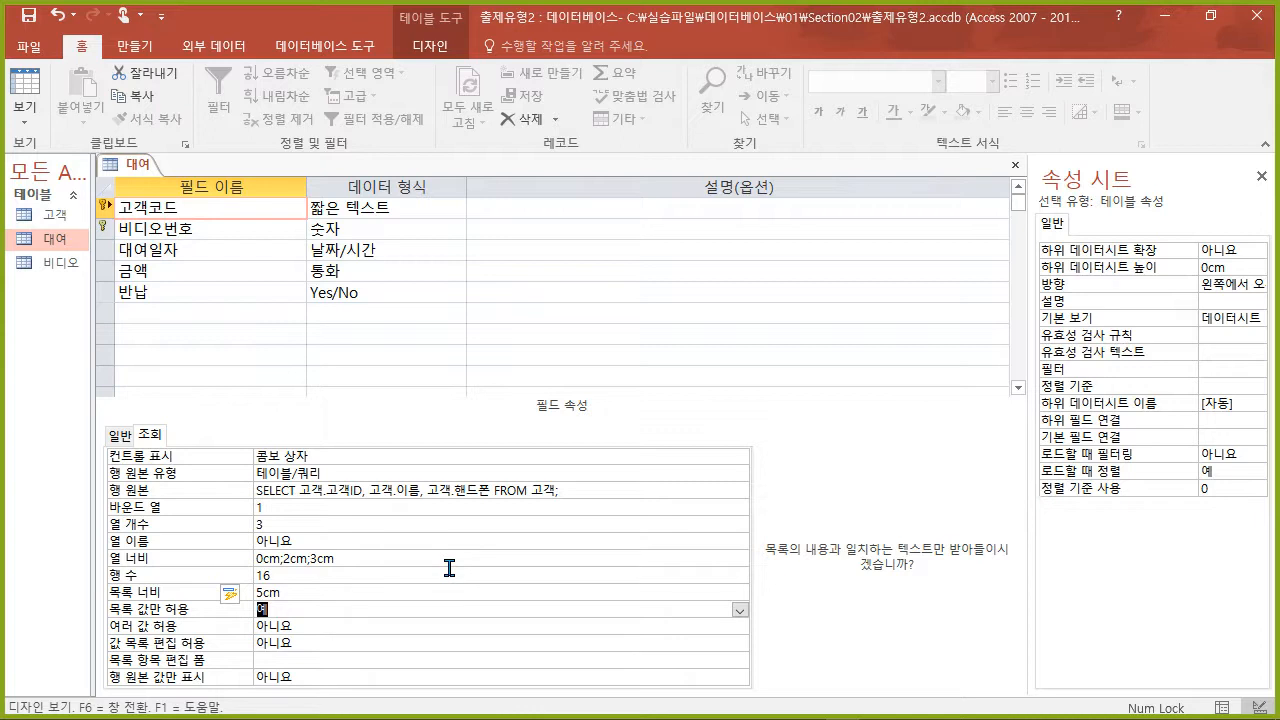
{"action": "left_click", "coordinate": [1015, 165]}
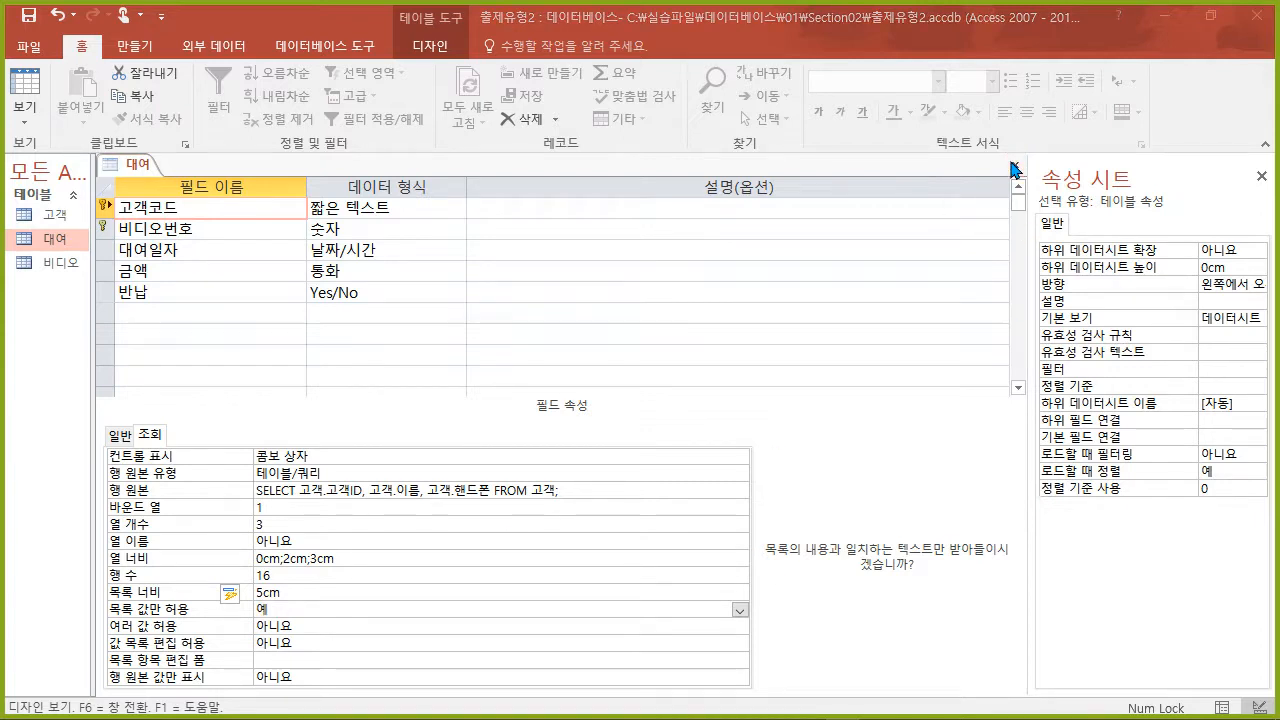
{"action": "left_click", "coordinate": [520, 423]}
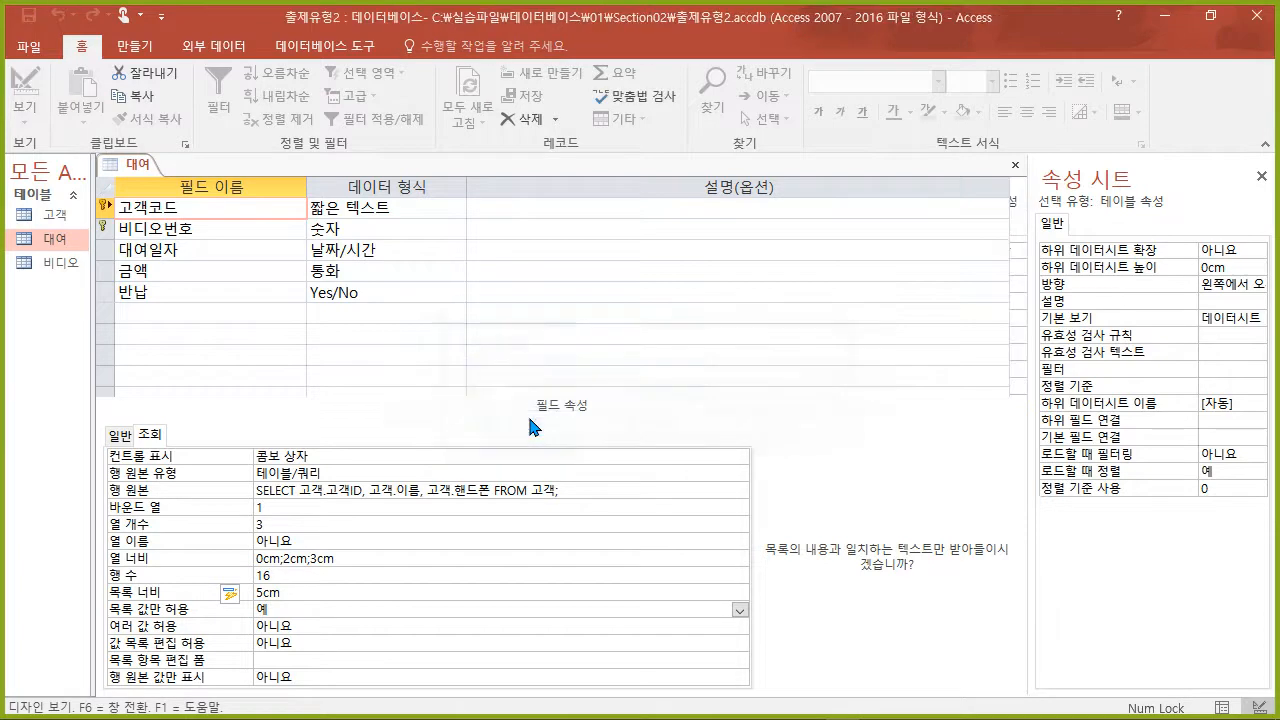
- Open the 대여 table's records, check the 고객코드 drop-down list in the second record, and close the table
{"action": "double_click", "coordinate": [59, 248]}
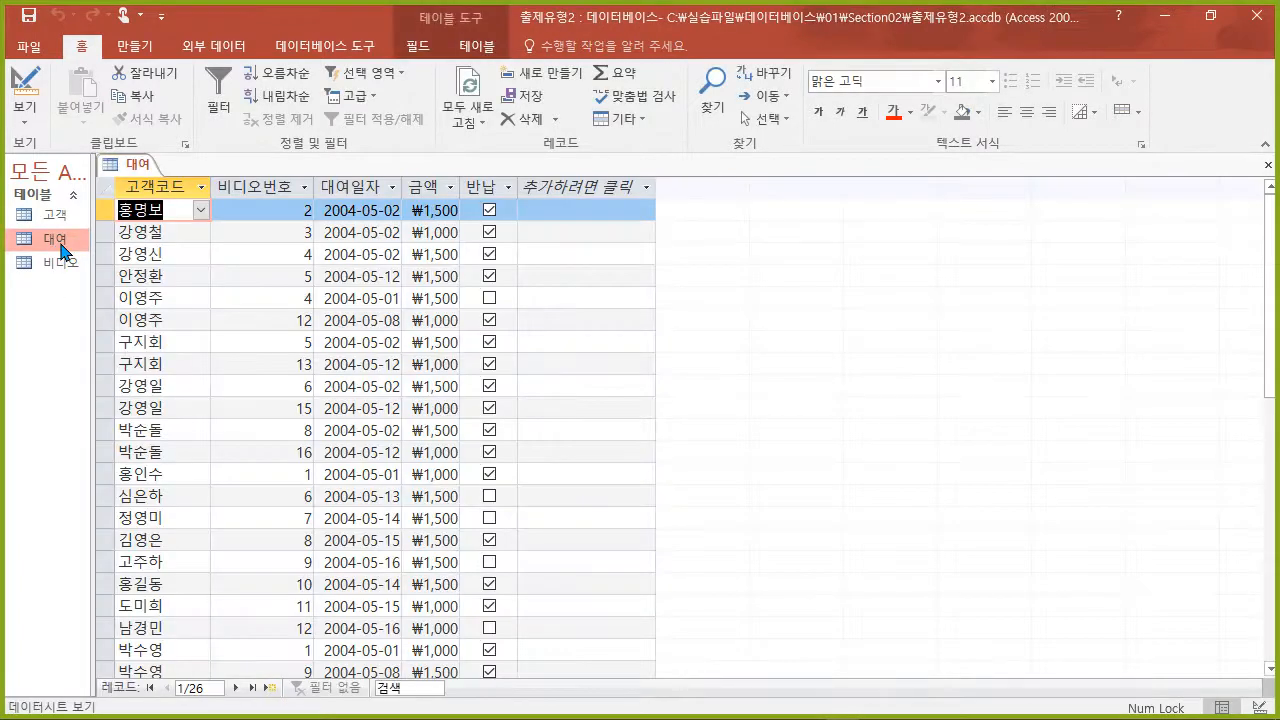
{"action": "left_click", "coordinate": [180, 231]}
{"action": "left_click", "coordinate": [180, 231]}
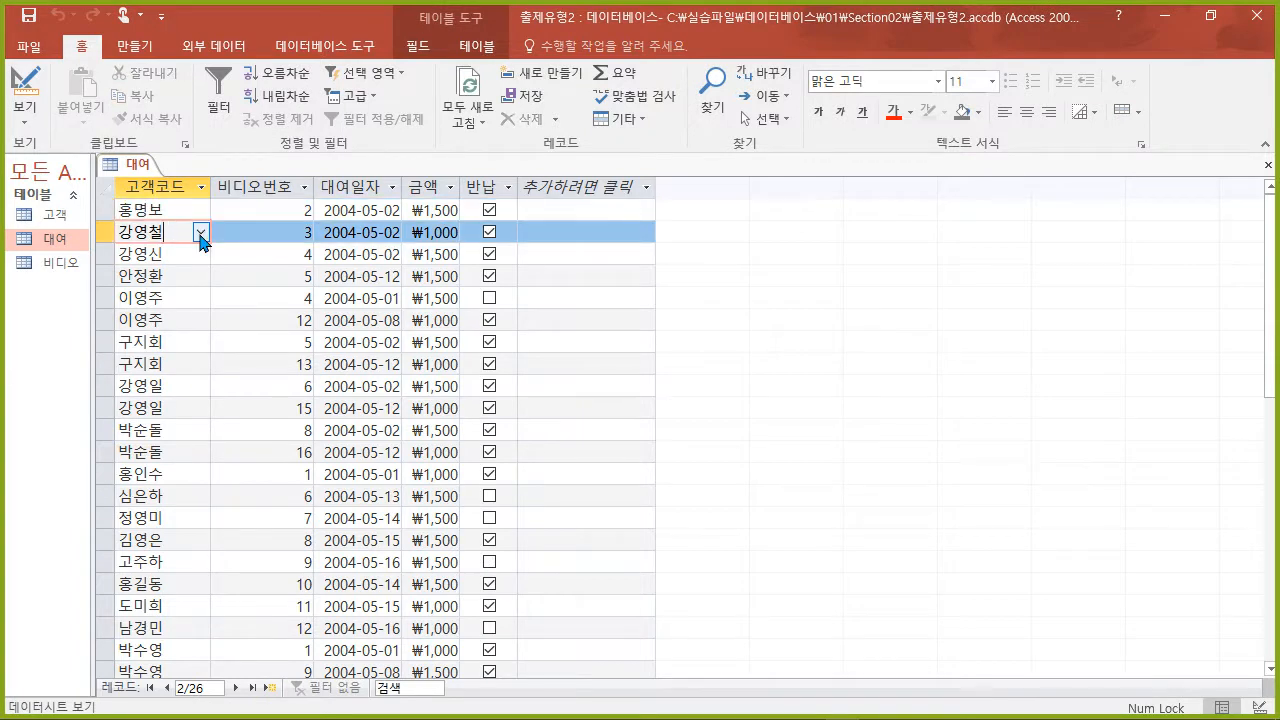
{"action": "left_click", "coordinate": [201, 236]}
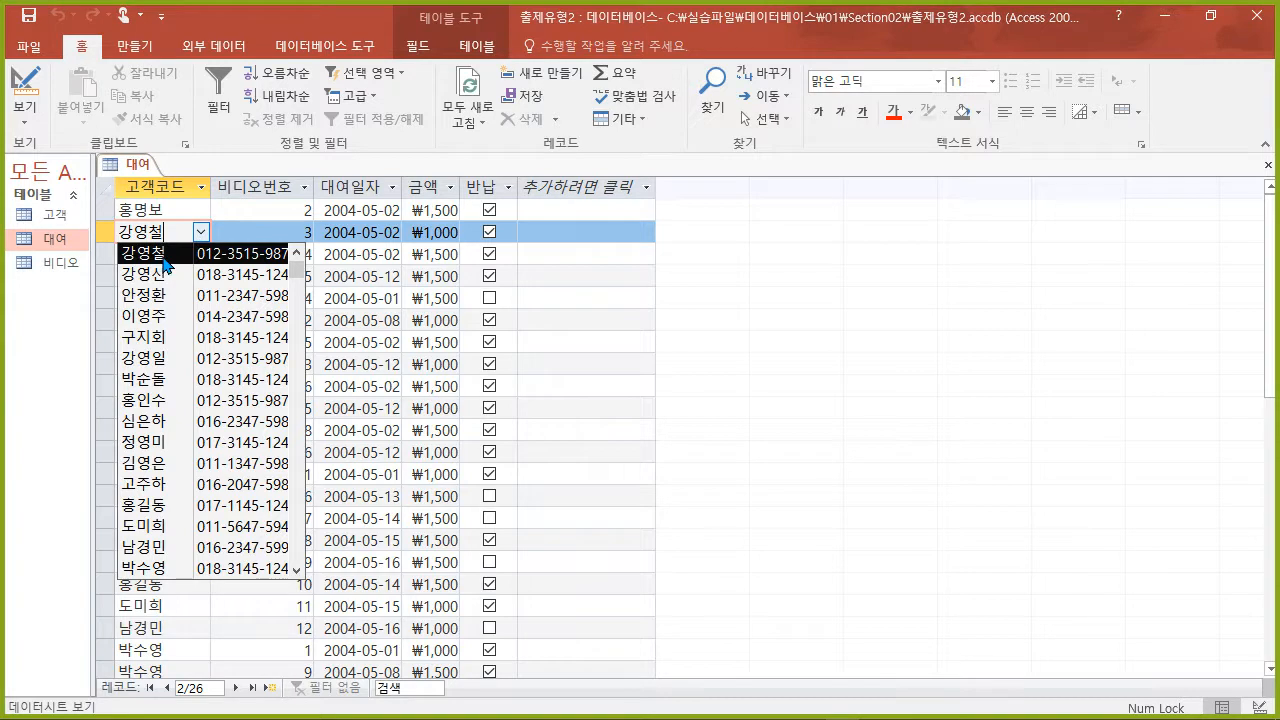
{"action": "left_click", "coordinate": [306, 210]}
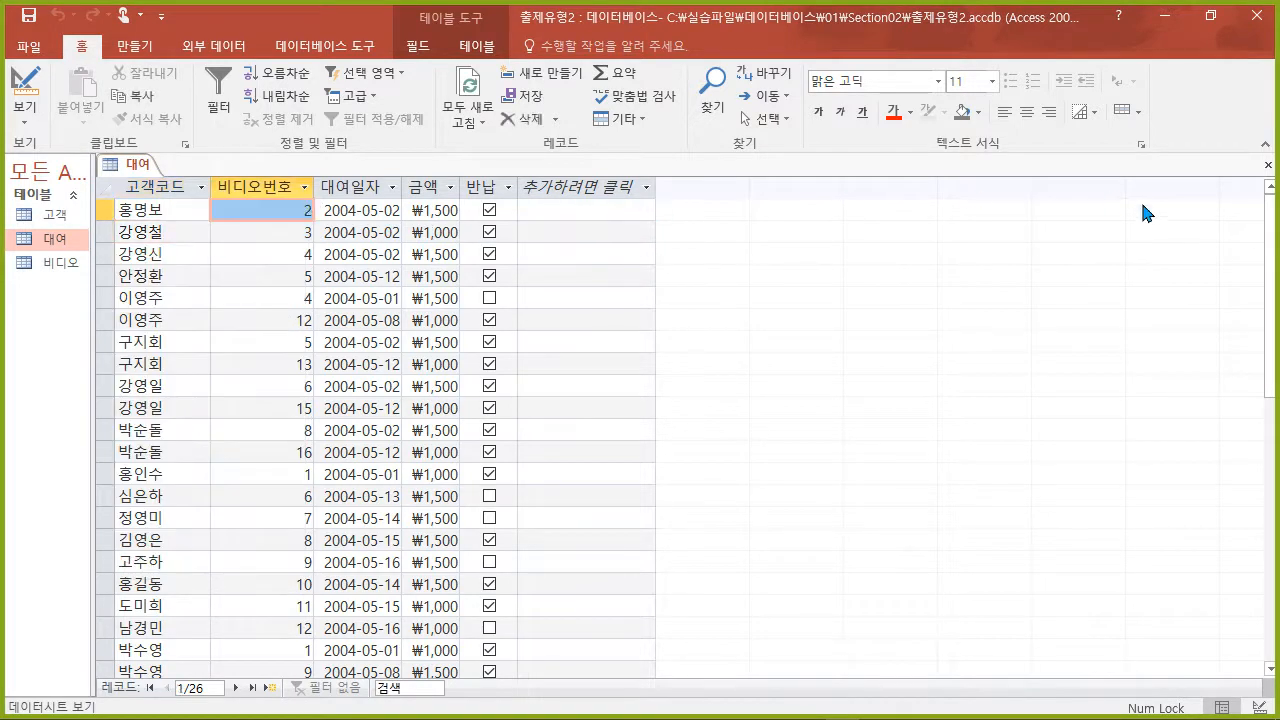
{"action": "left_click", "coordinate": [1268, 164]}
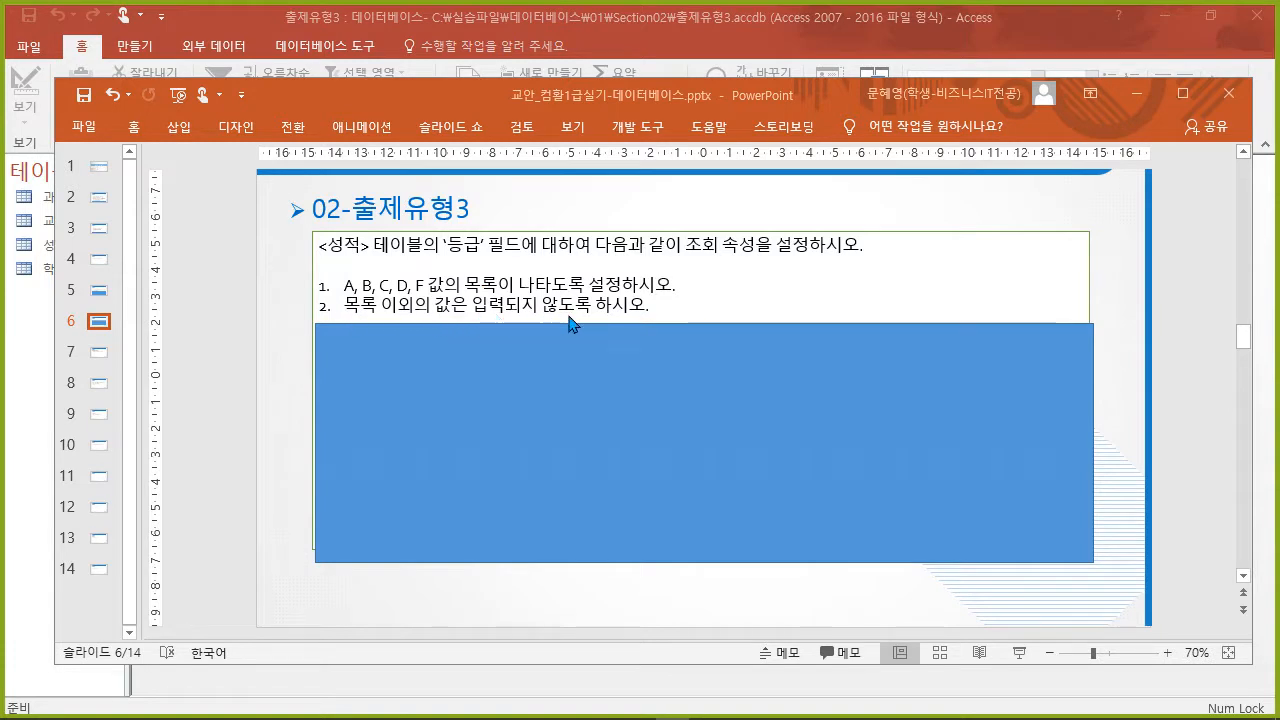
- Open the 성적 table of 출제유형3 in design view and set the 등급 field's 컨트롤 표시 lookup property to 콤보 상자
{"action": "left_click_drag", "start_coordinate": [451, 90], "coordinate": [1279, 205]}
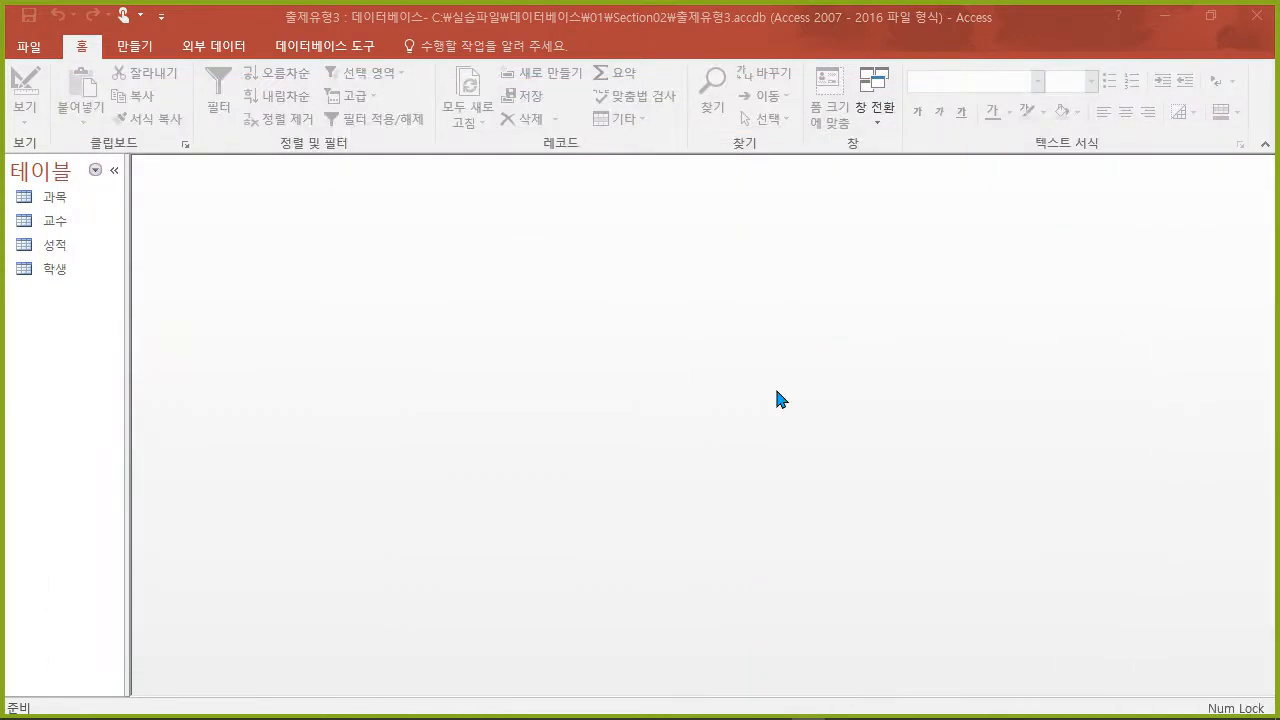
{"action": "right_click", "coordinate": [54, 252]}
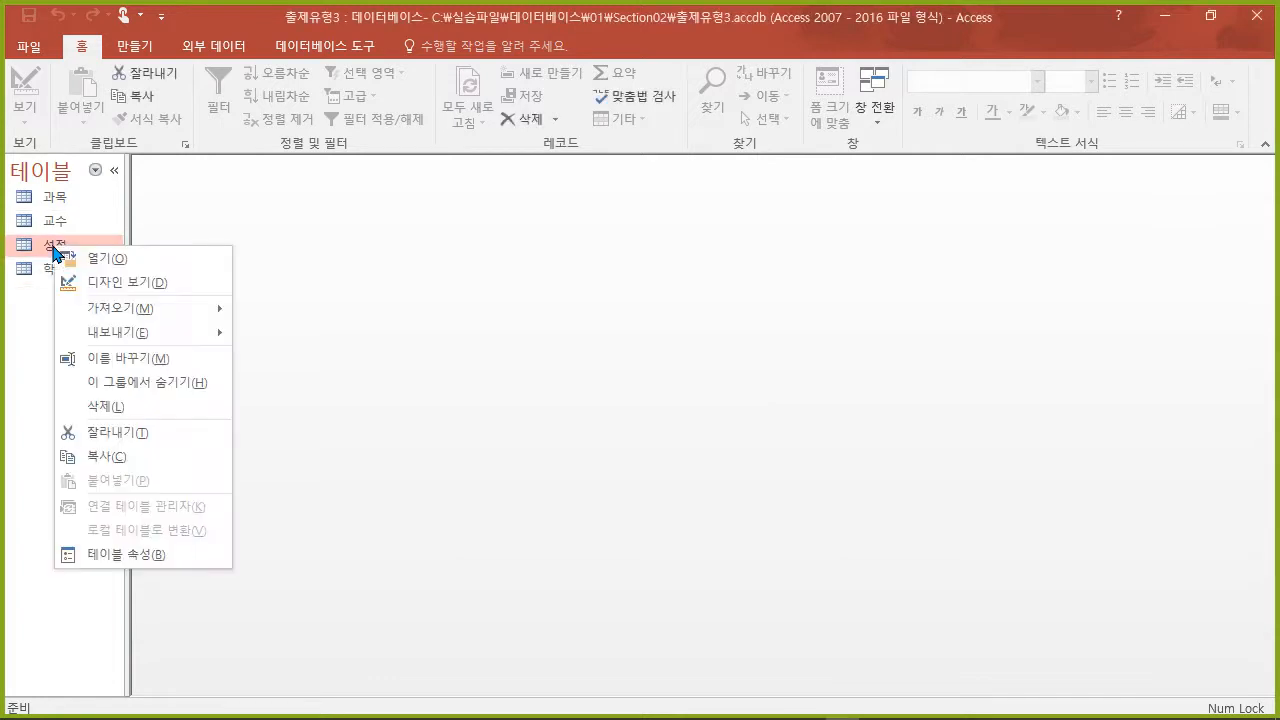
{"action": "left_click", "coordinate": [125, 282]}
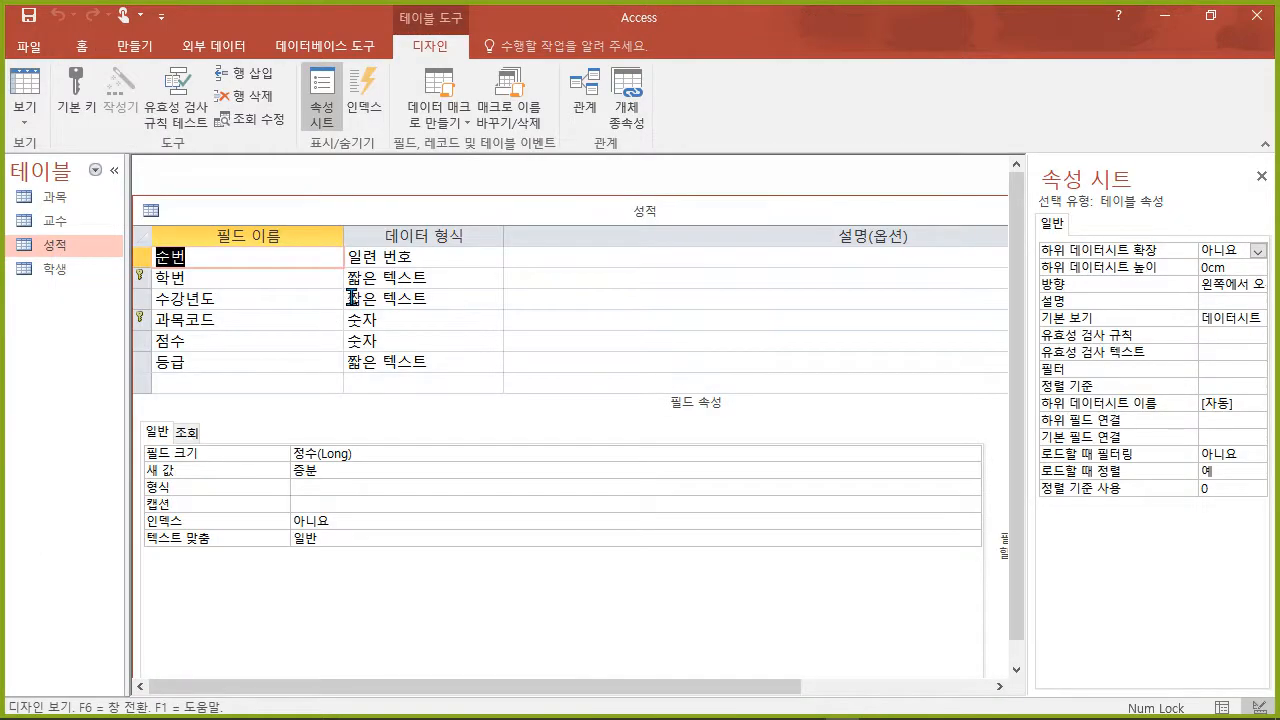
{"action": "left_click", "coordinate": [227, 362]}
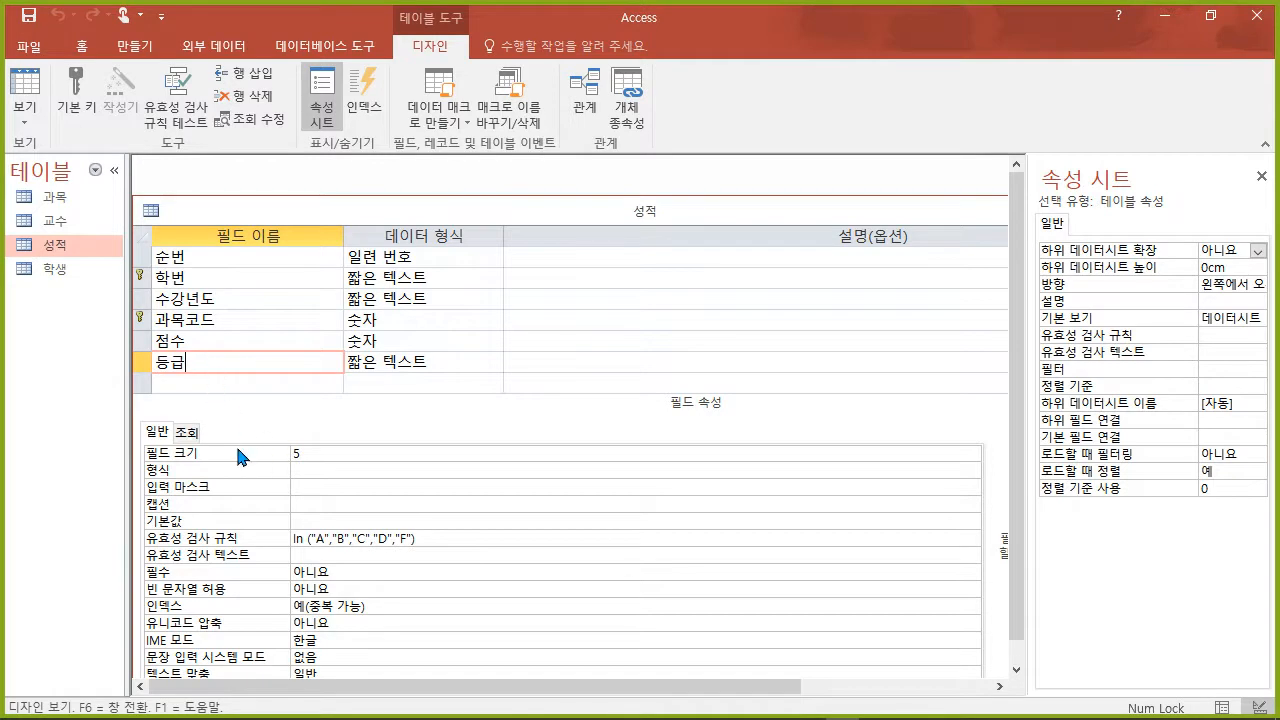
{"action": "left_click", "coordinate": [190, 433]}
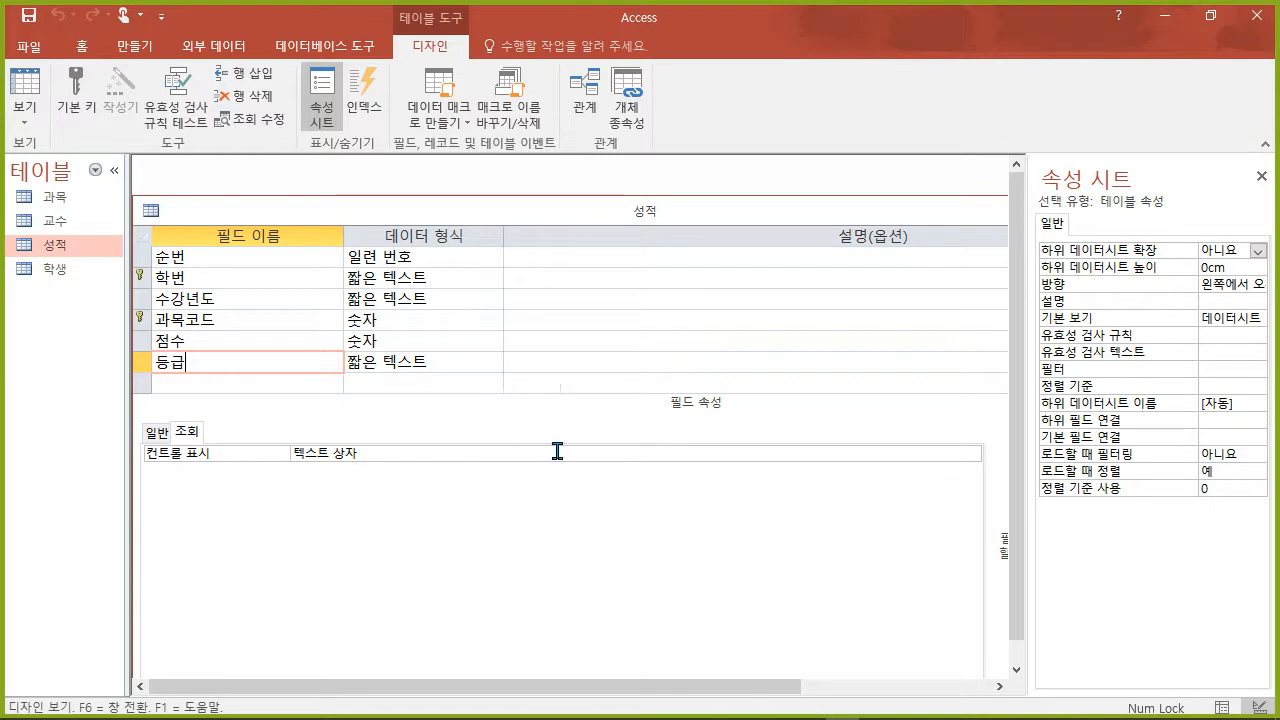
{"action": "left_click", "coordinate": [928, 457]}
{"action": "left_click", "coordinate": [973, 454]}
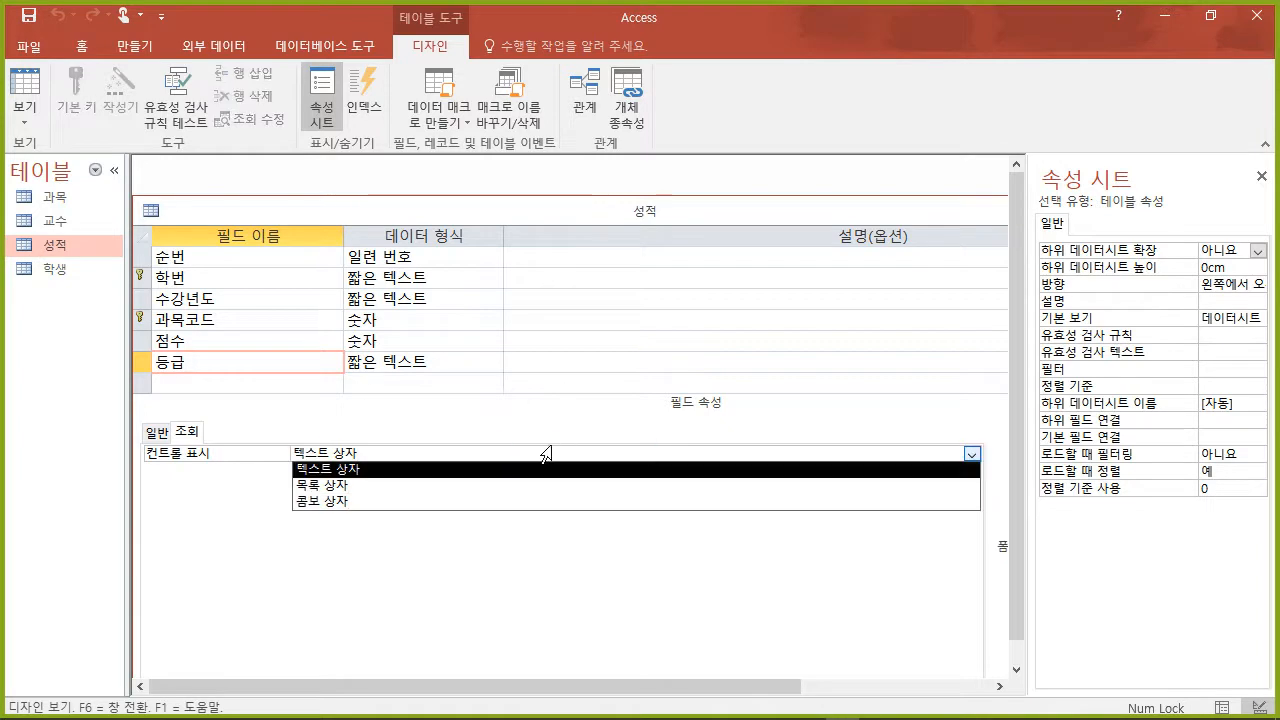
{"action": "key", "text": "Escape"}
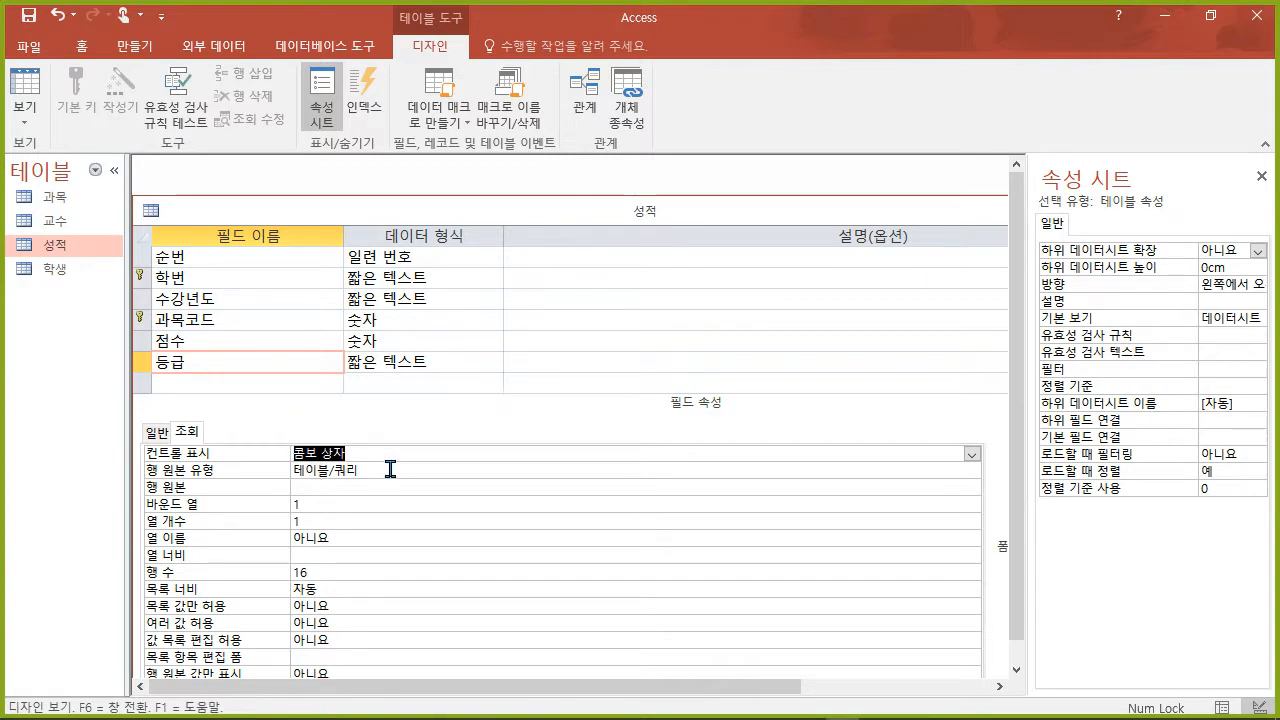
- Set the 등급 field's 행 원본 유형 to 값 목록 and its 행 원본 to the values A, B, C, D and F
{"action": "left_click", "coordinate": [680, 469]}
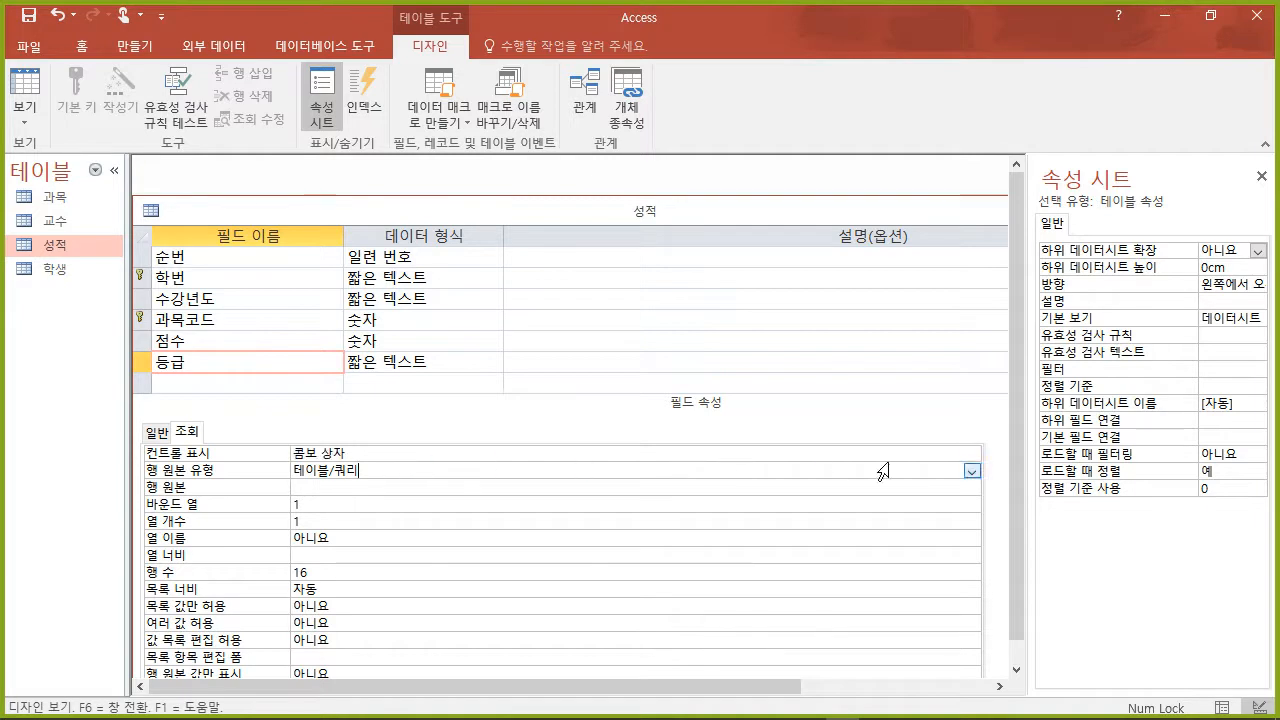
{"action": "left_click", "coordinate": [971, 470]}
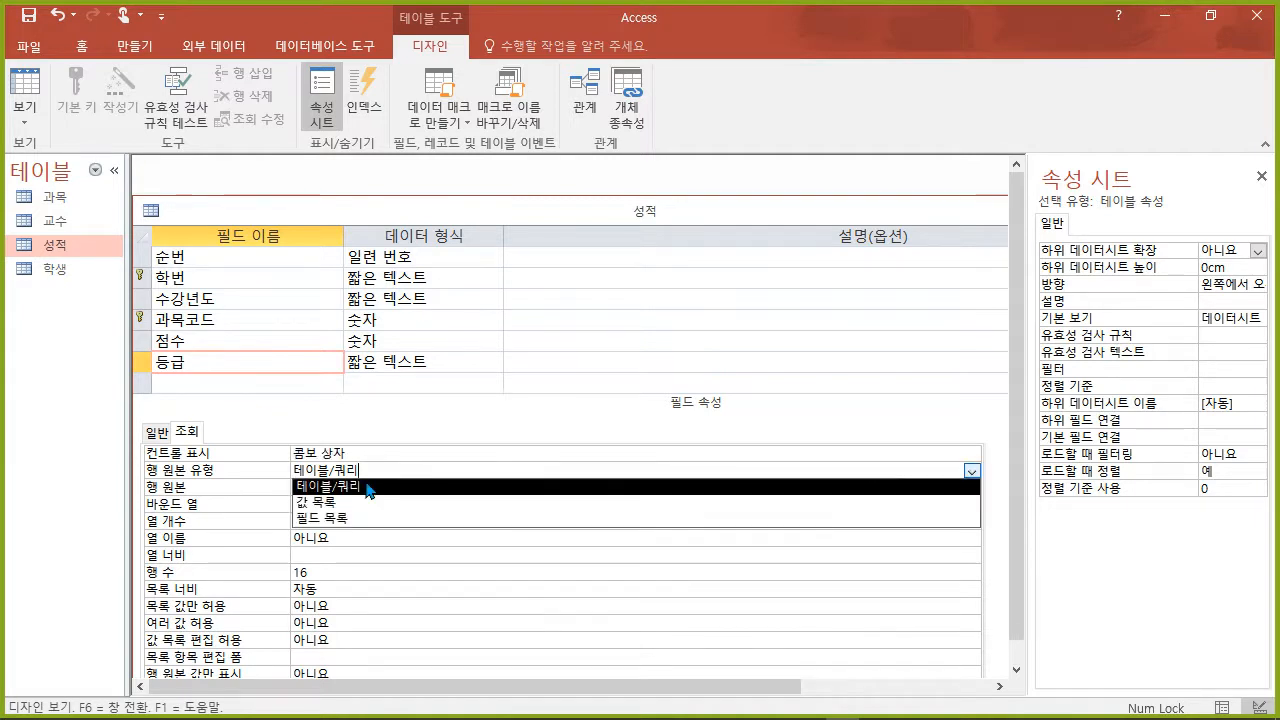
{"action": "left_click", "coordinate": [345, 505]}
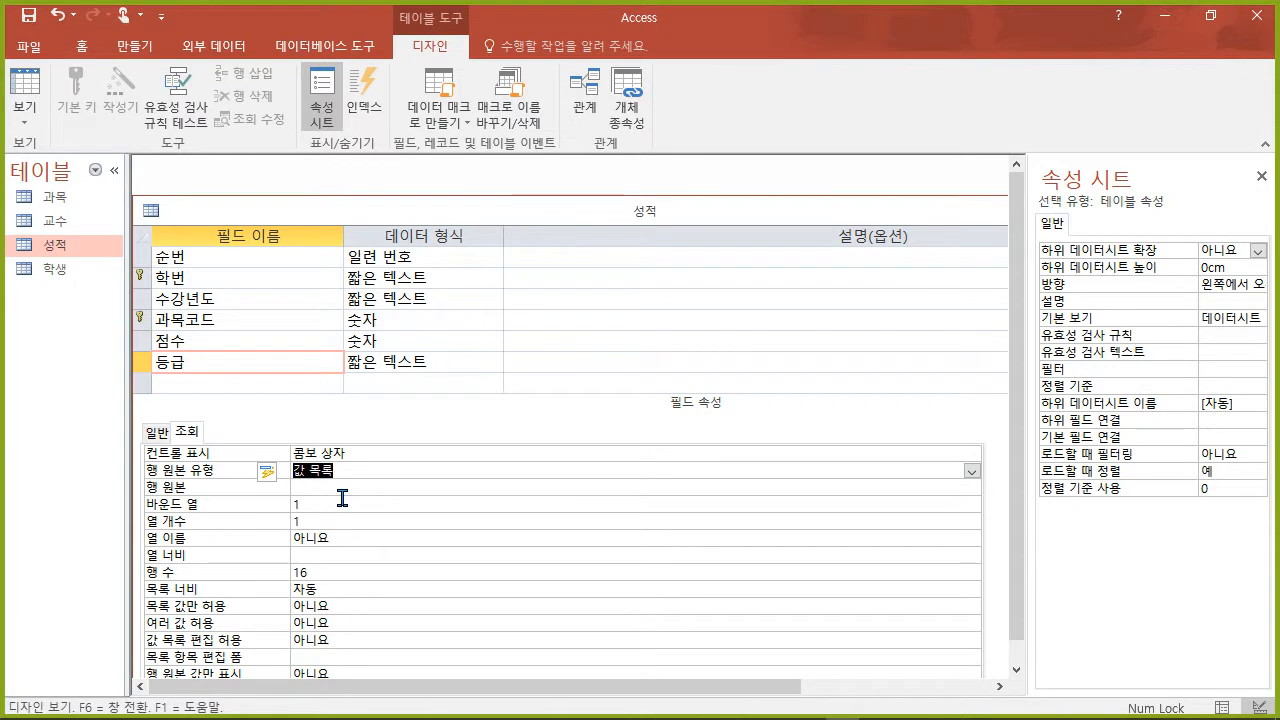
{"action": "left_click", "coordinate": [346, 489]}
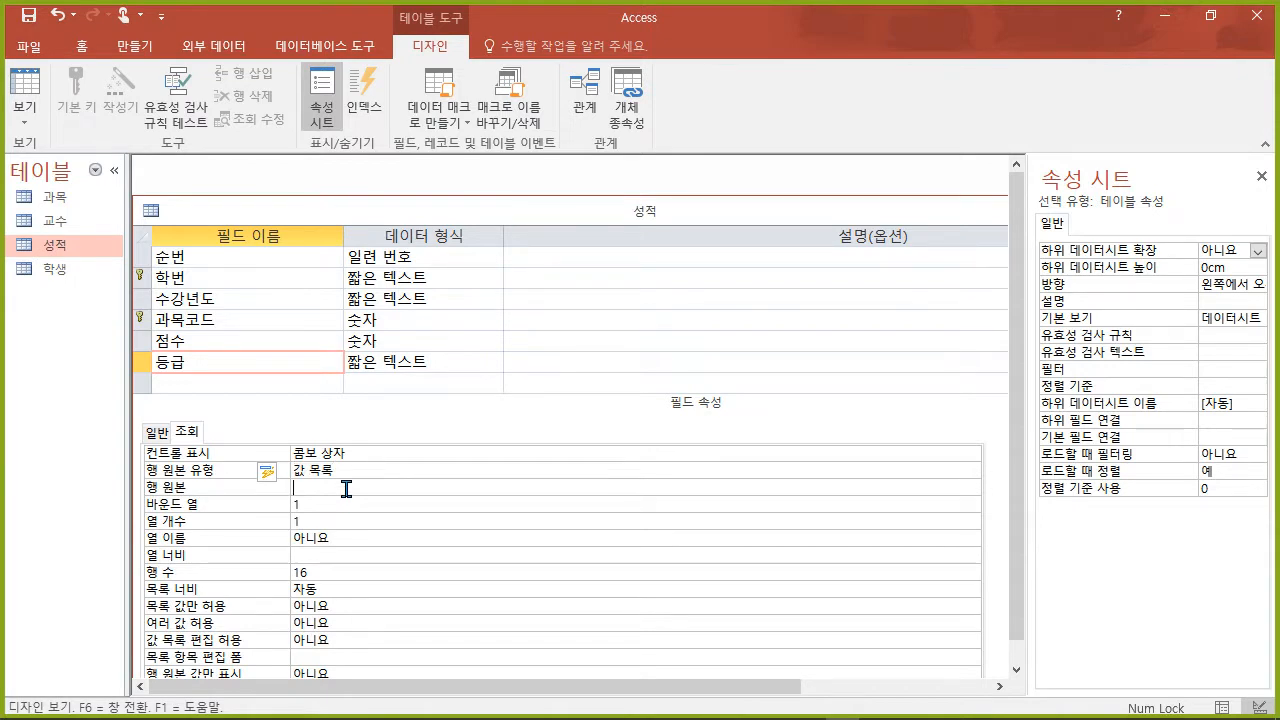
{"action": "type", "text": "A,B,"}
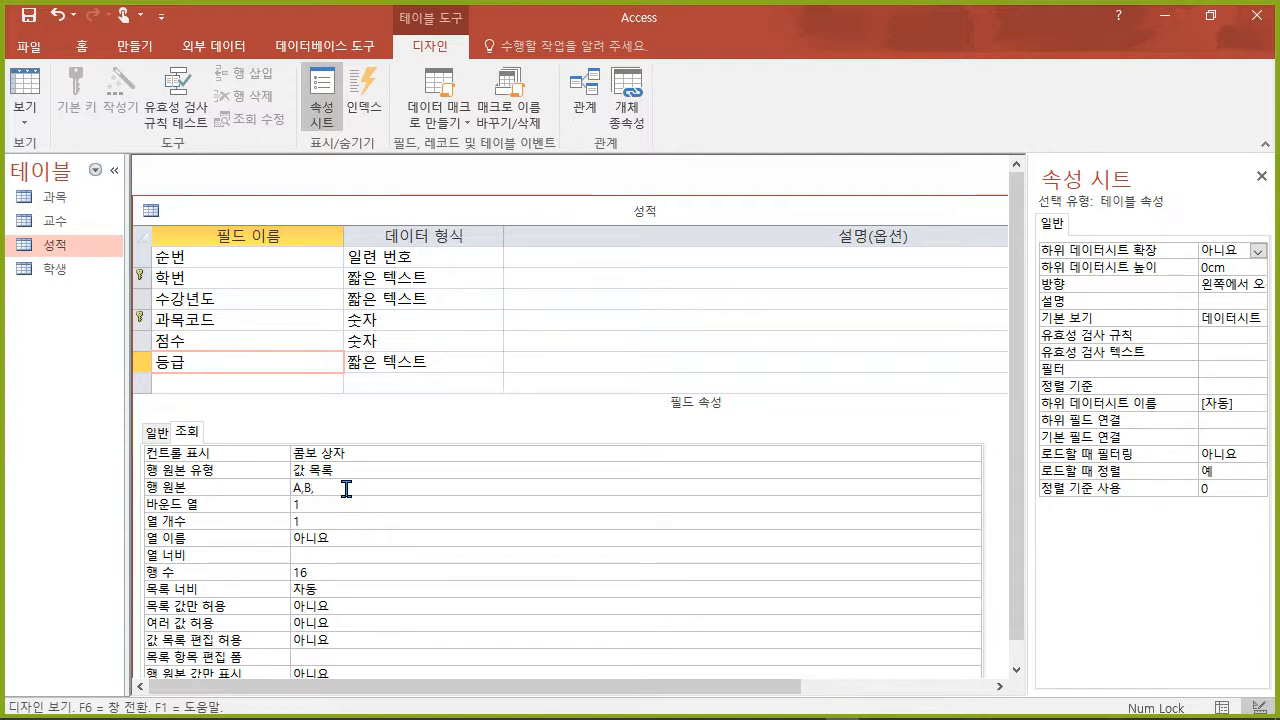
{"action": "type", "text": "C,D,F"}
{"action": "key", "text": "Return"}
- Restrict the 등급 field to listed values by setting 목록 값만 허용 to 예
{"action": "left_click", "coordinate": [374, 609]}
{"action": "left_click", "coordinate": [971, 607]}
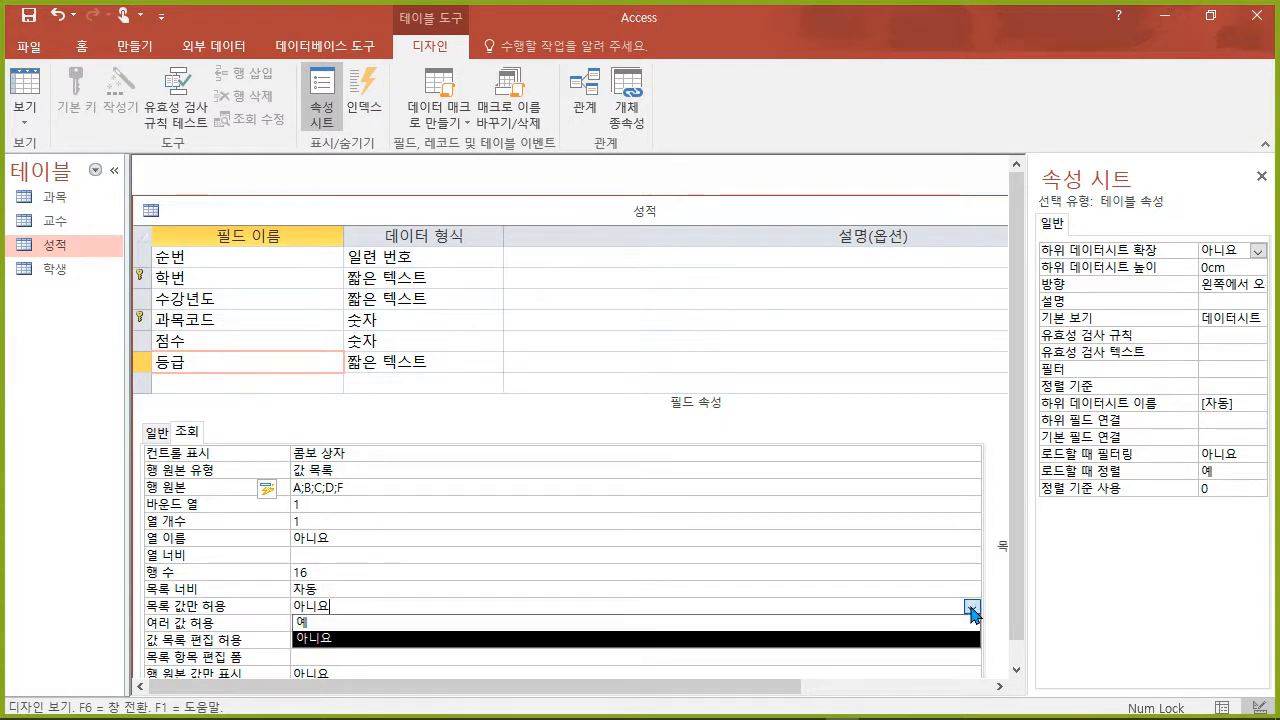
{"action": "left_click", "coordinate": [311, 622]}
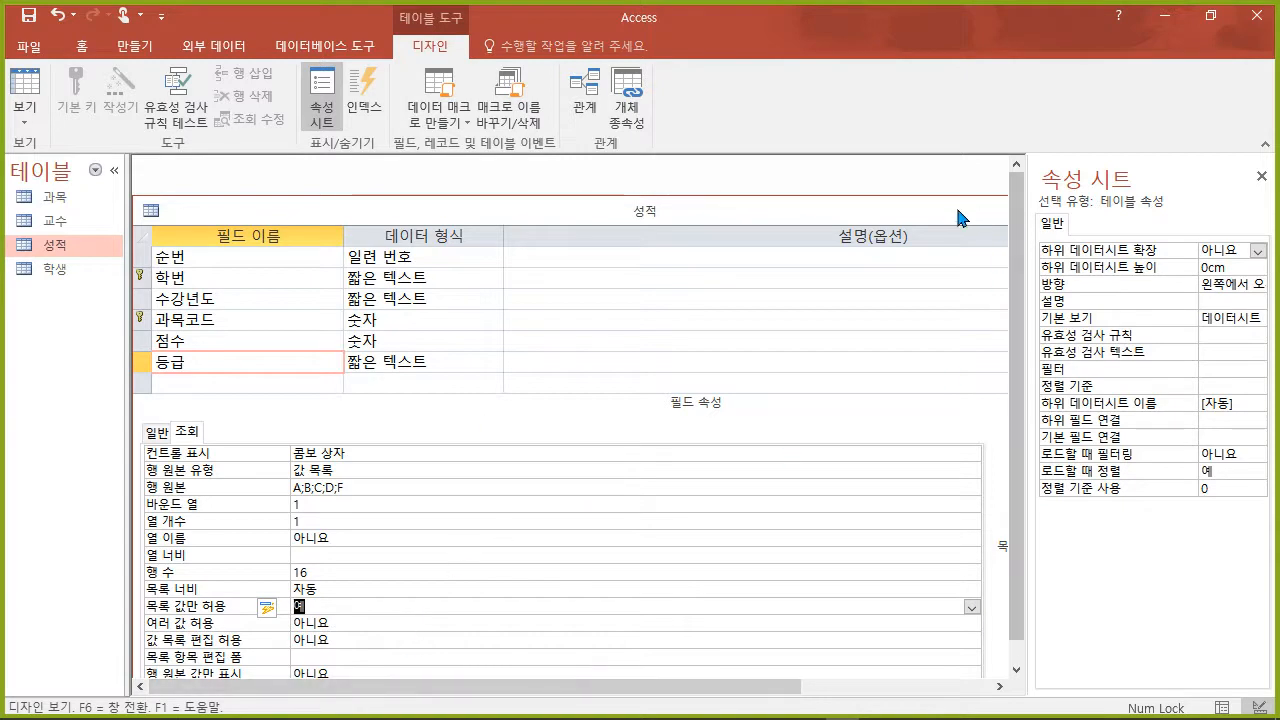
- Close the property sheet and the 성적 table's design, saving the design changes
{"action": "left_click", "coordinate": [1261, 175]}
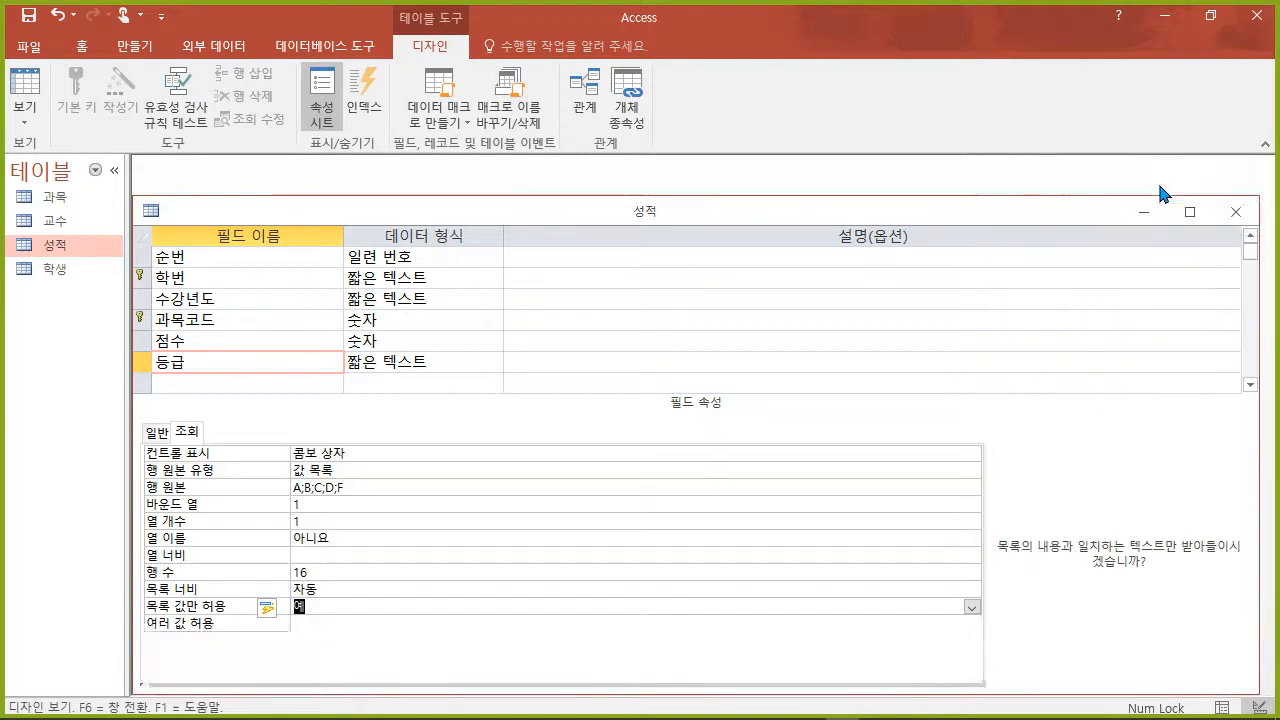
{"action": "left_click", "coordinate": [1236, 215]}
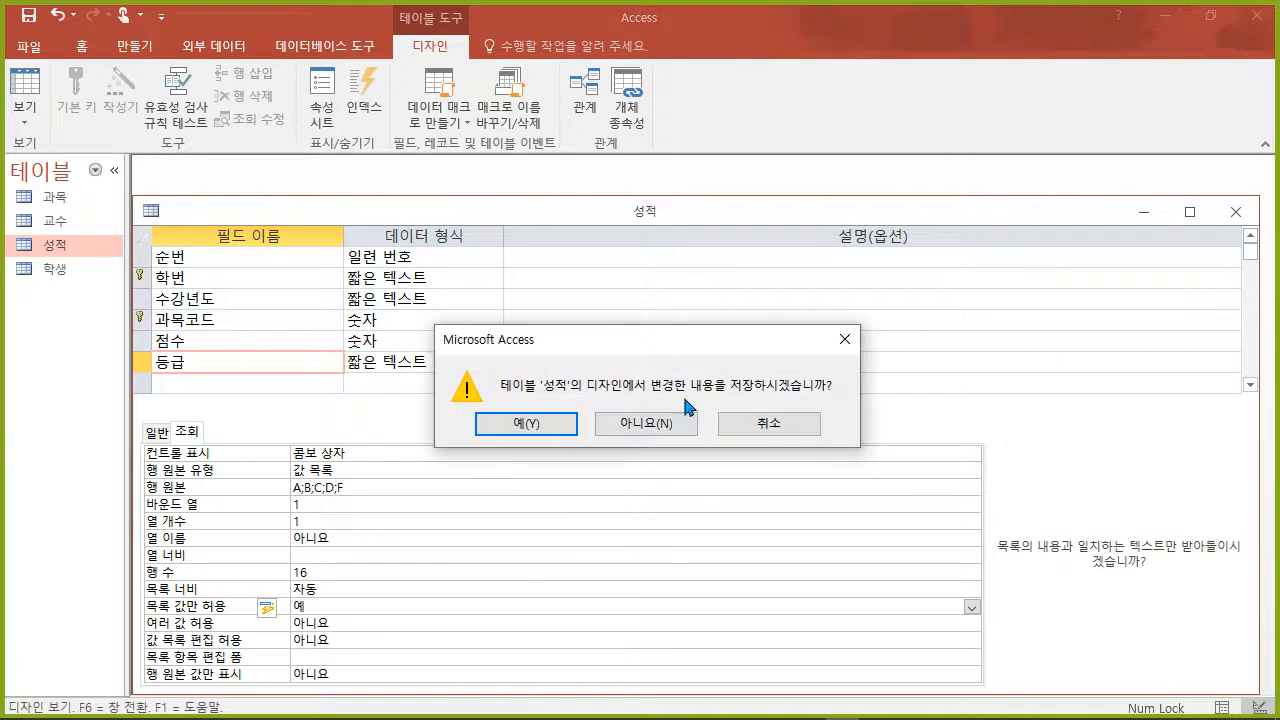
{"action": "left_click", "coordinate": [506, 432]}
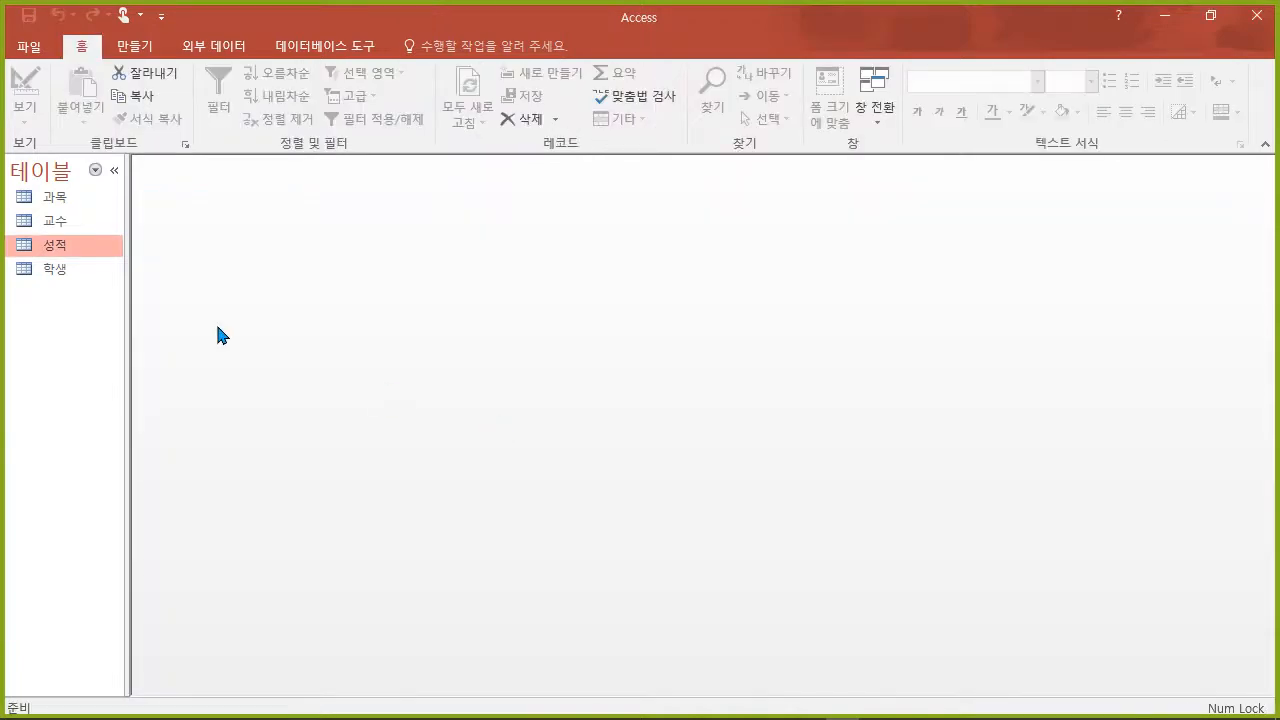
- Open the 성적 table's records, check the 등급 drop-down list in the first record, and close the table
{"action": "double_click", "coordinate": [60, 245]}
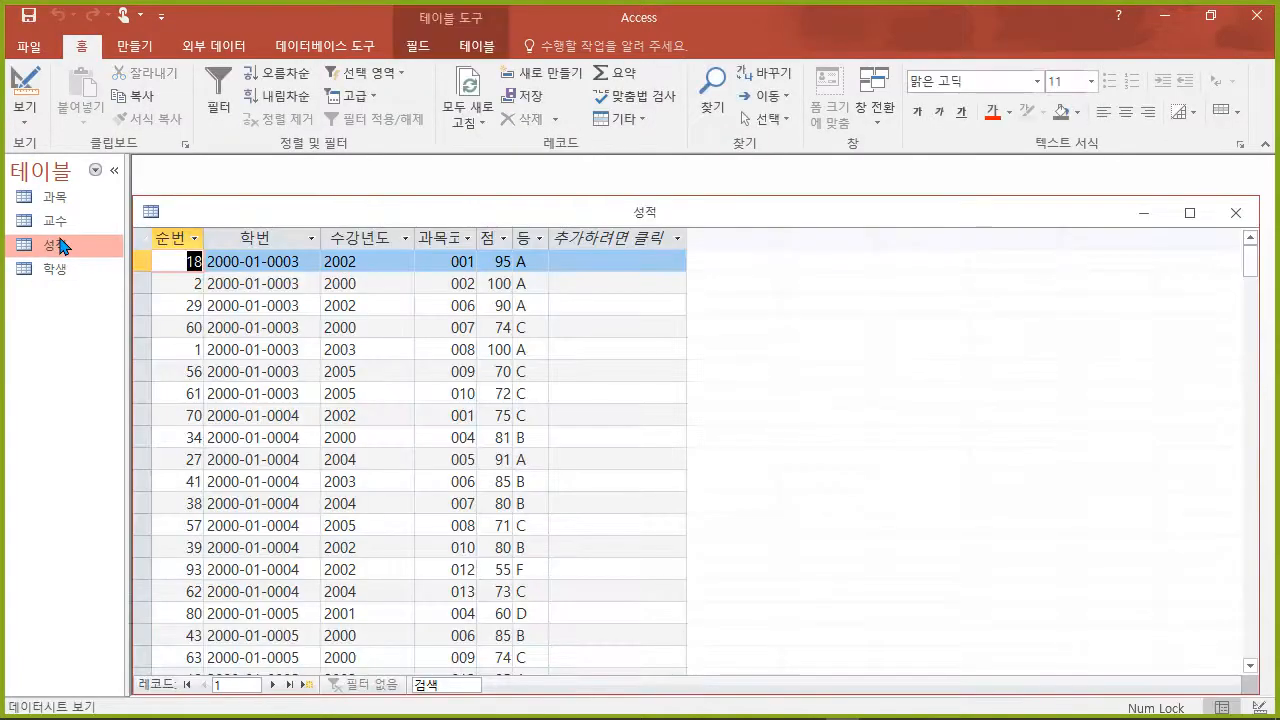
{"action": "left_click", "coordinate": [538, 262]}
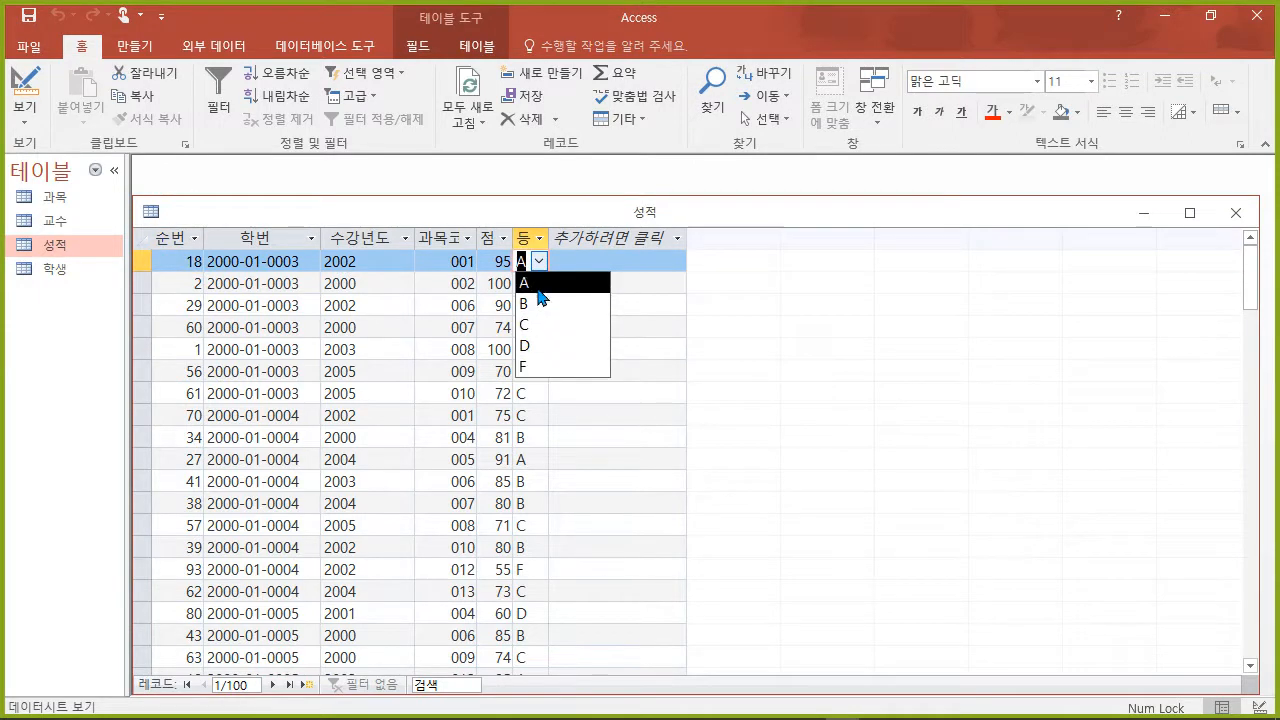
{"action": "left_click", "coordinate": [782, 426]}
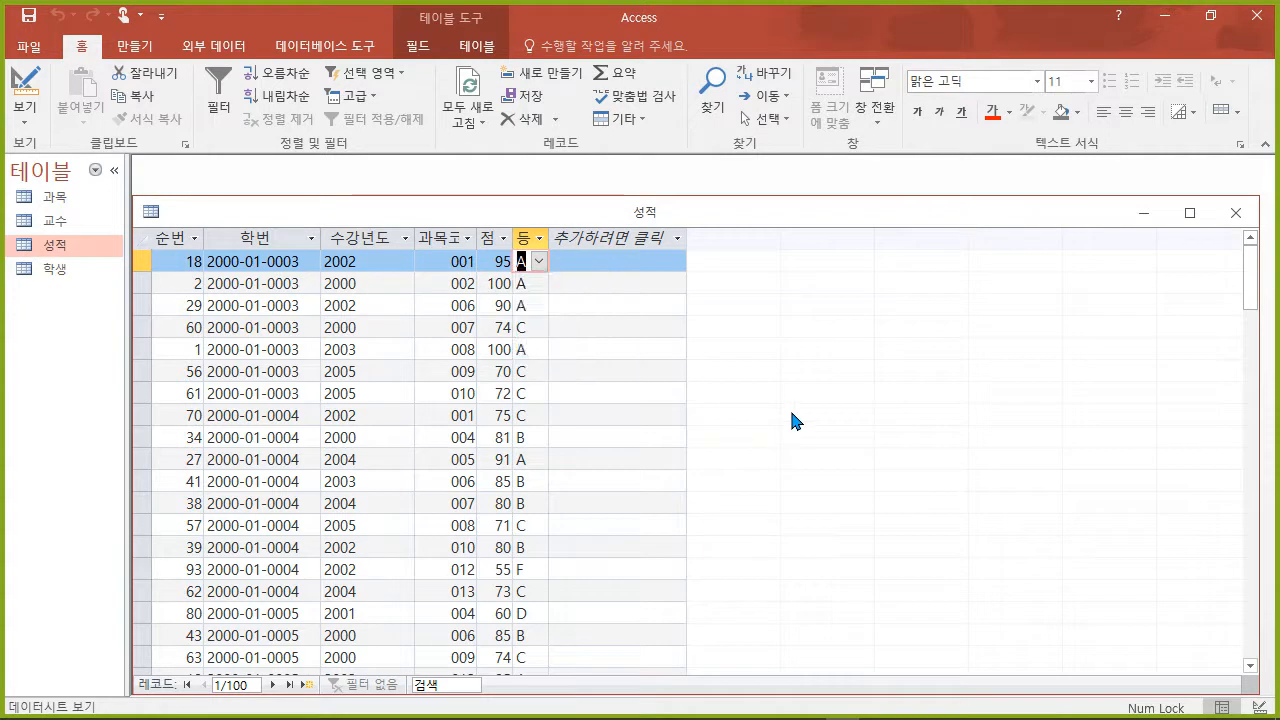
{"action": "left_click", "coordinate": [1237, 211]}
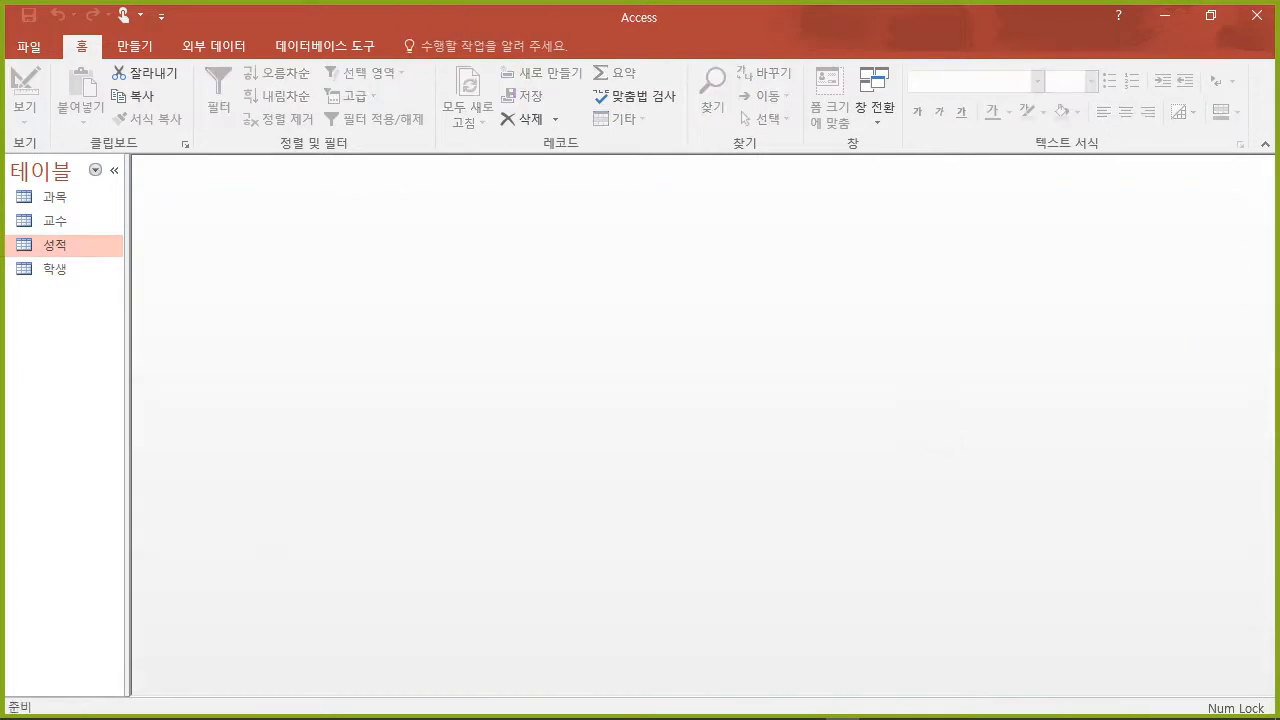